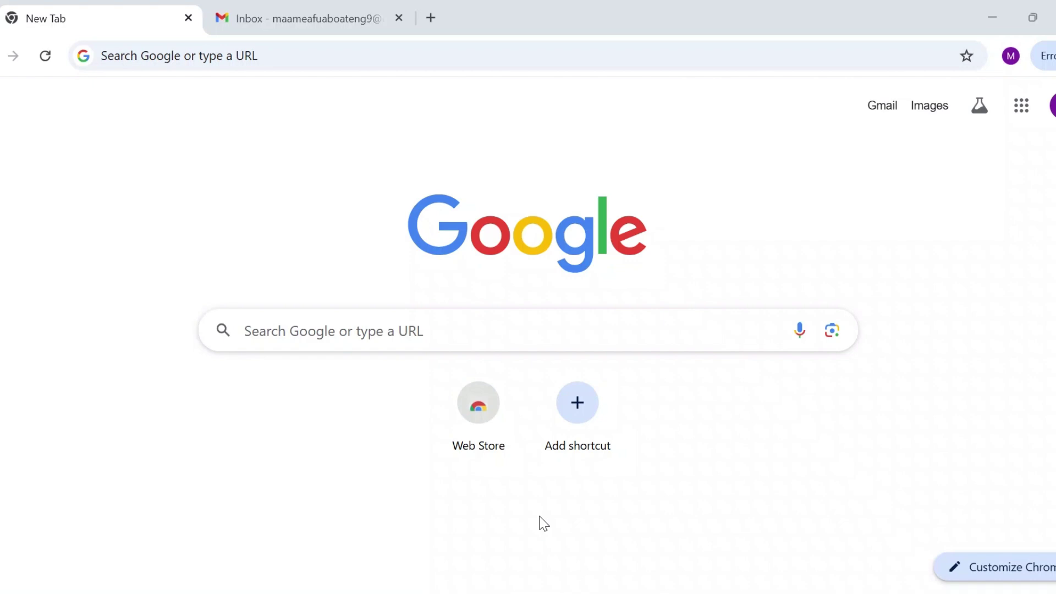
Search Google for 'eupass cv' and open the Create your Europass CV result.
{"action": "left_click", "coordinate": [393, 321]}
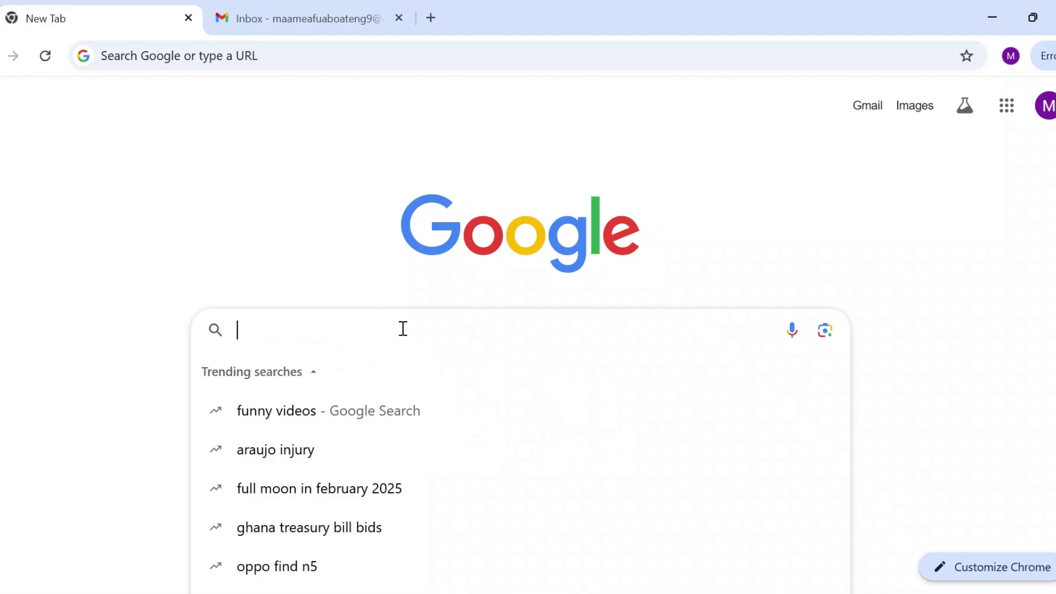
{"action": "type", "text": "eupass"}
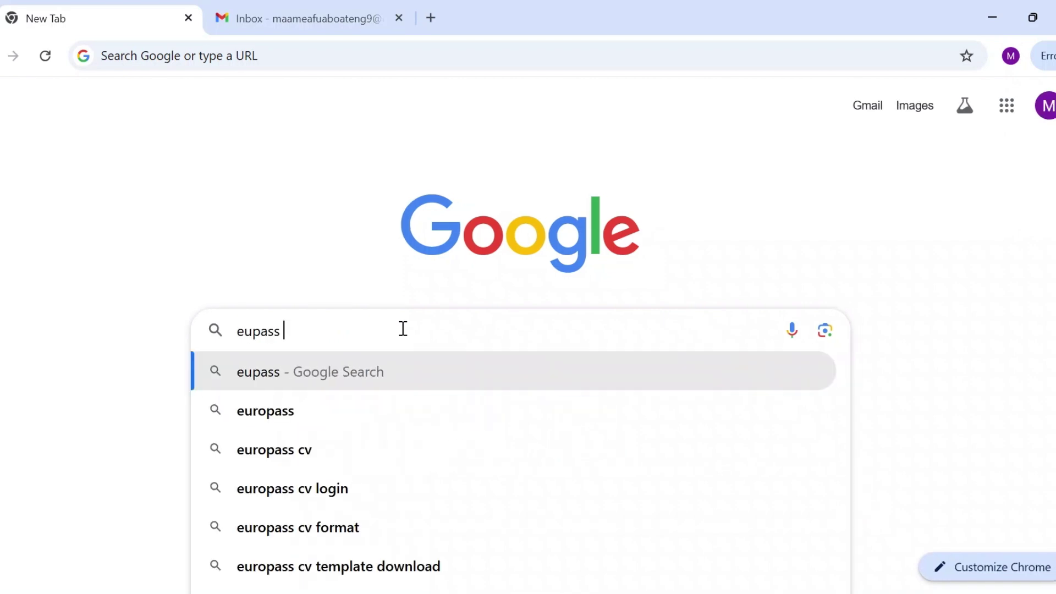
{"action": "type", "text": " cv"}
{"action": "key", "text": "Return"}
{"action": "scroll", "coordinate": [214, 440], "scroll_direction": "down", "scroll_amount": 1}
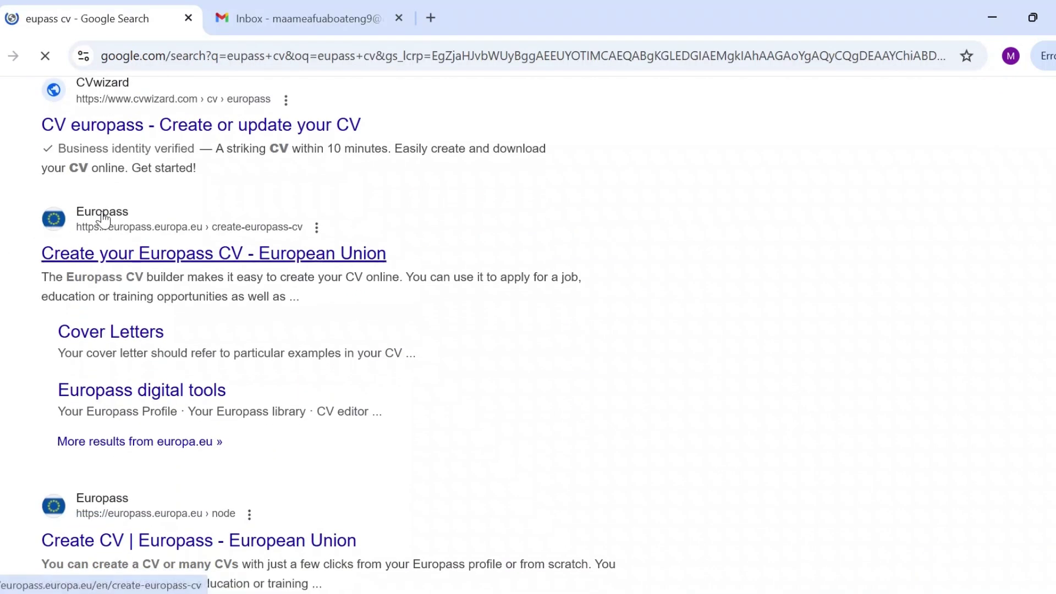
{"action": "left_click", "coordinate": [165, 263]}
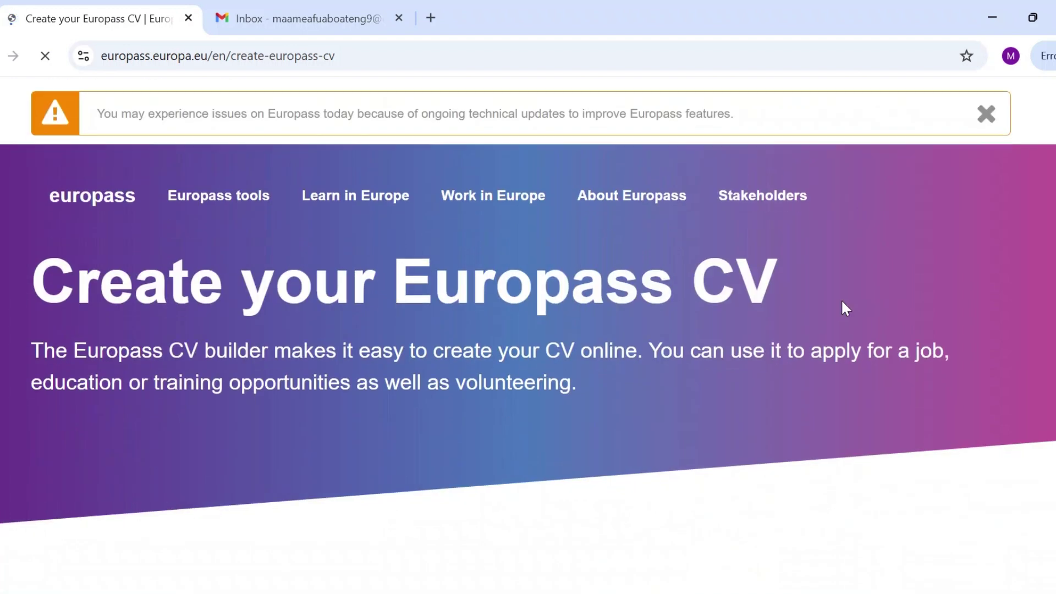
{"action": "scroll", "coordinate": [840, 298], "scroll_direction": "down", "scroll_amount": 3}
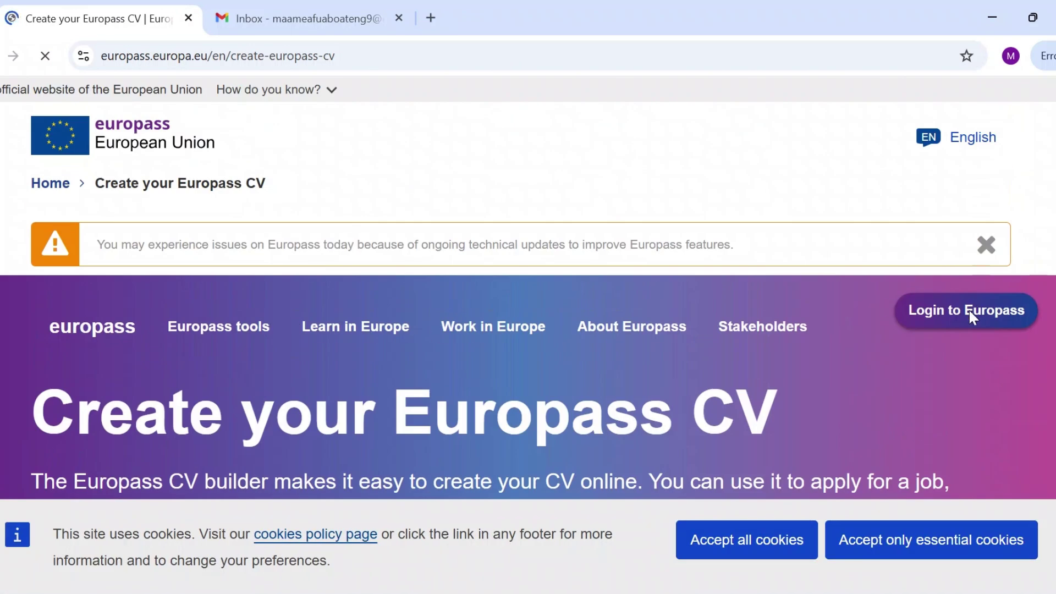
Go to Login to Europass and start creating a new EU Login account.
{"action": "left_click", "coordinate": [951, 318]}
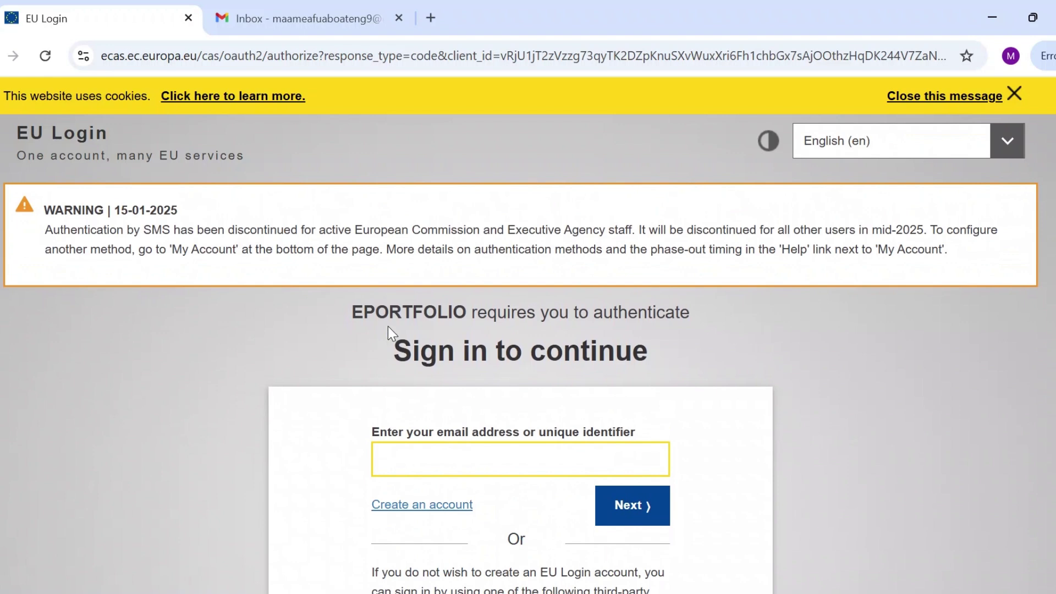
{"action": "scroll", "coordinate": [388, 326], "scroll_direction": "down", "scroll_amount": 1}
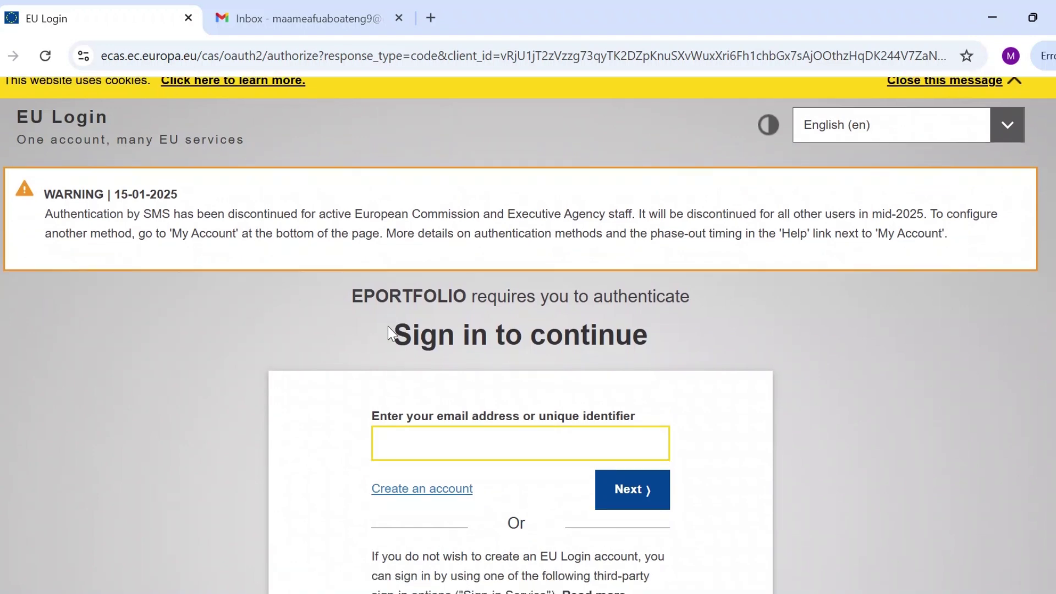
{"action": "scroll", "coordinate": [387, 326], "scroll_direction": "down", "scroll_amount": 2}
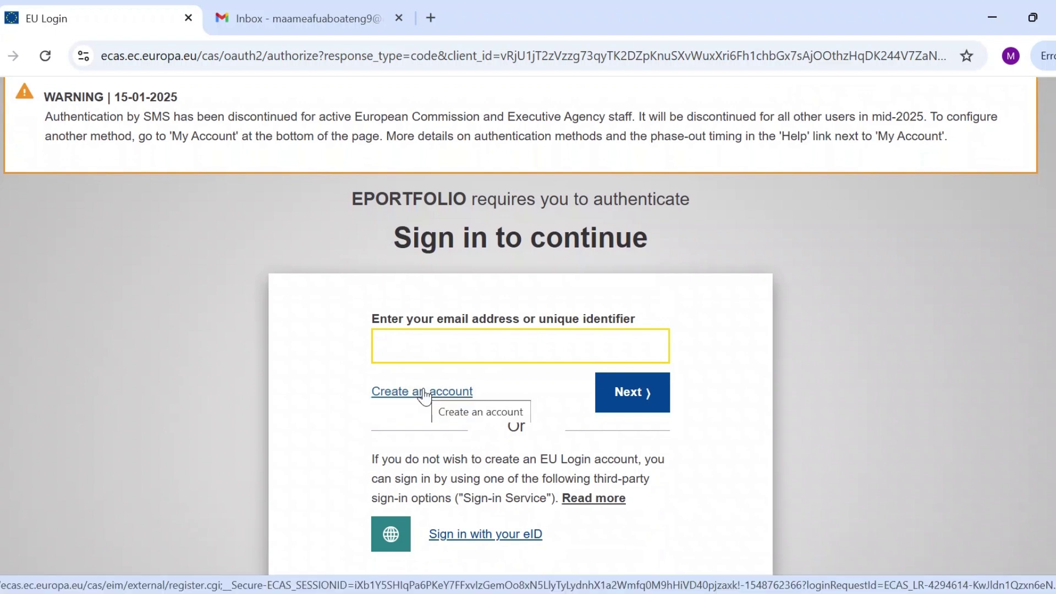
{"action": "left_click", "coordinate": [424, 392]}
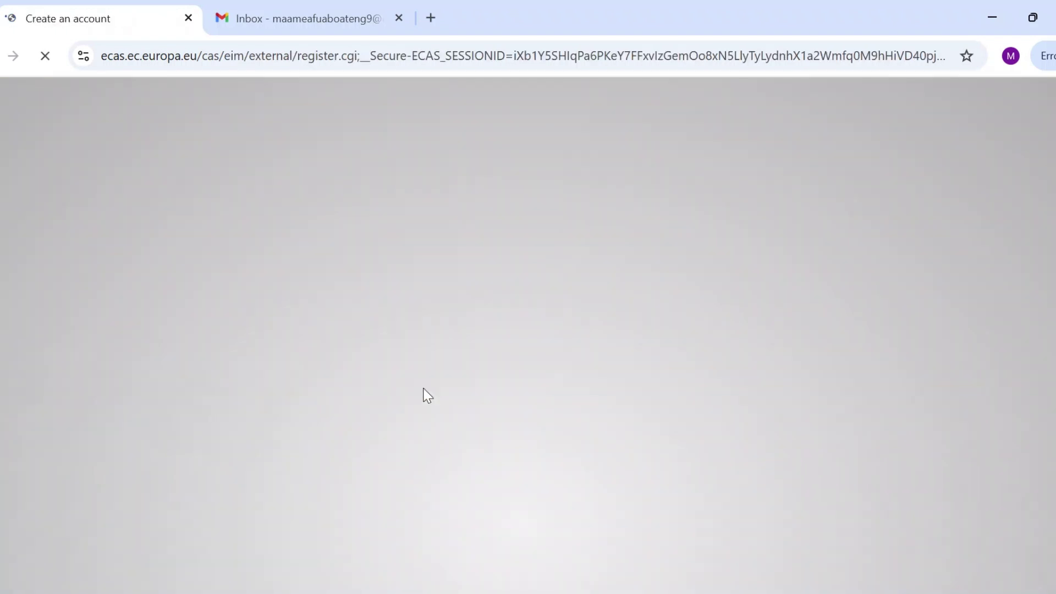
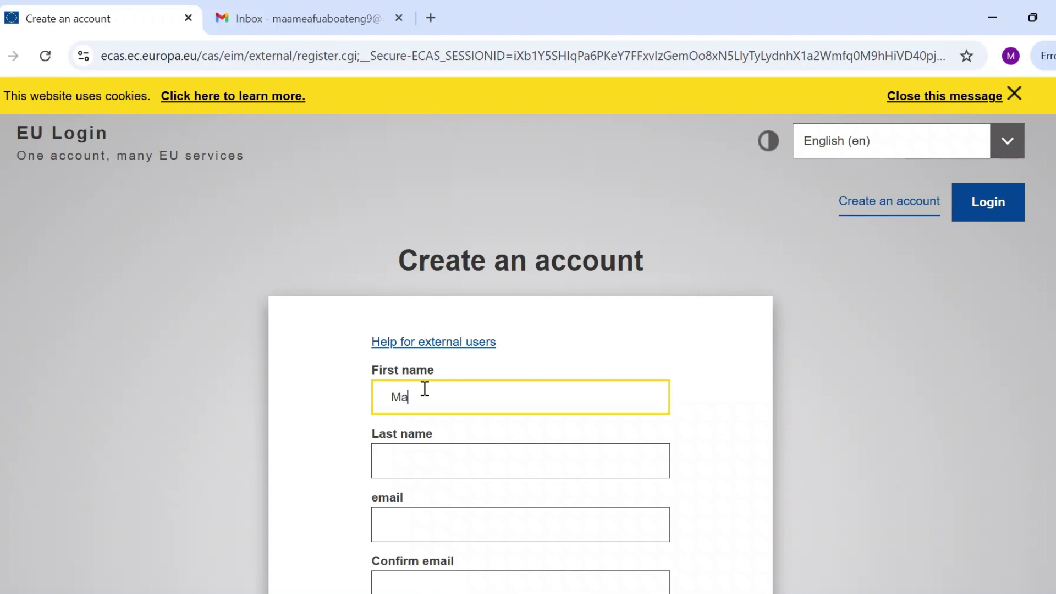
Fill in the user's first name, last name and e-mail address, and confirm the e-mail.
{"action": "left_click", "coordinate": [459, 464]}
{"action": "scroll", "coordinate": [446, 440], "scroll_direction": "down", "scroll_amount": 2}
{"action": "left_click", "coordinate": [432, 428]}
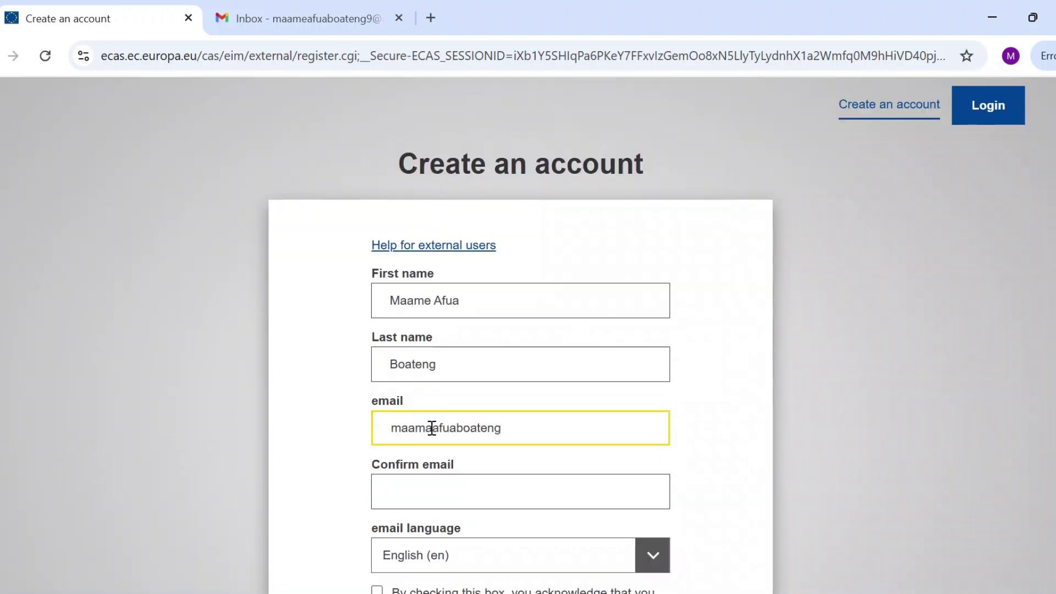
{"action": "left_click", "coordinate": [442, 486]}
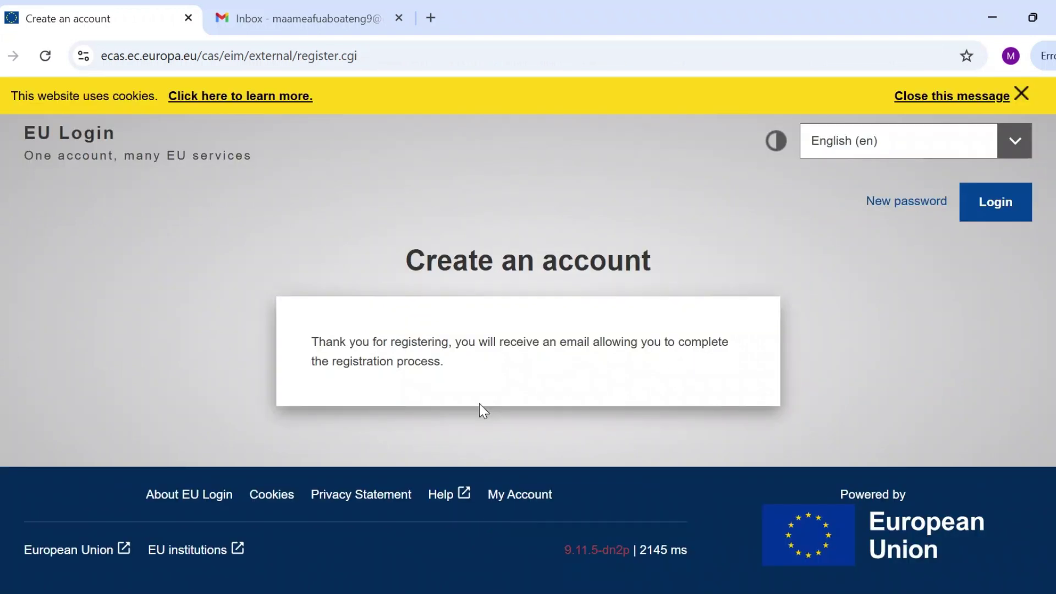
Open the Your password email in Gmail and follow its set-password link.
{"action": "left_click", "coordinate": [295, 18]}
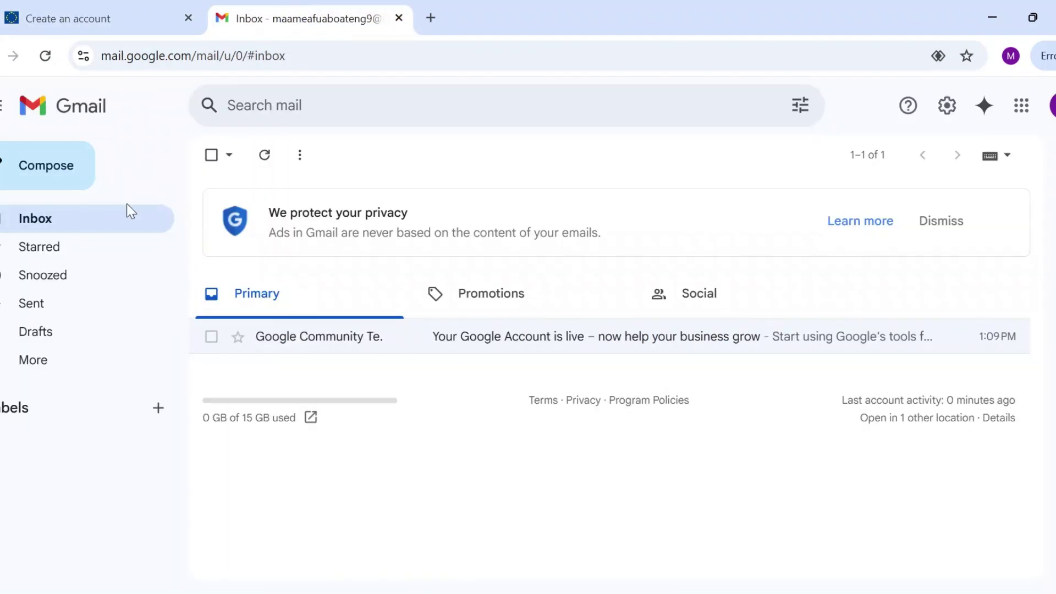
{"action": "left_click", "coordinate": [264, 155]}
{"action": "left_click", "coordinate": [492, 338]}
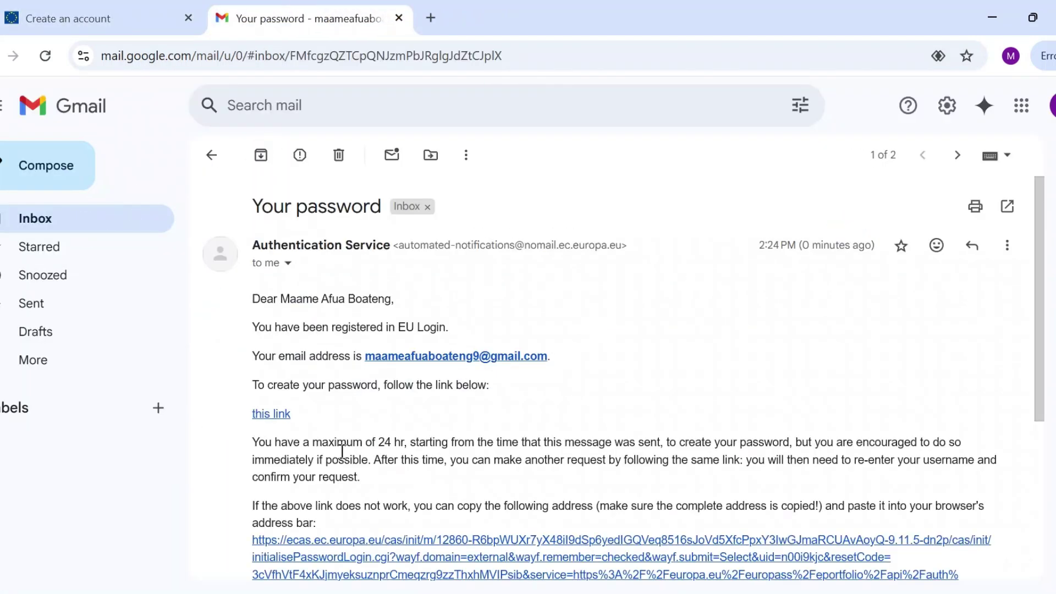
{"action": "left_click", "coordinate": [273, 413]}
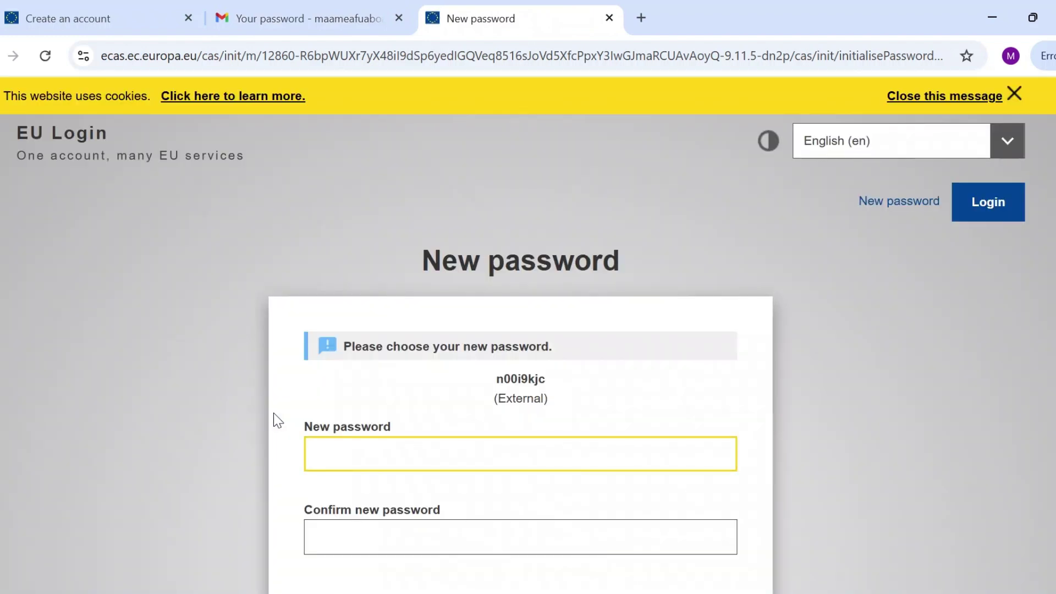
Set and confirm the new EU Login password, save it in Chrome, and proceed to Europass.
{"action": "type", "text": "••••••••••••••••"}
{"action": "left_click", "coordinate": [355, 524]}
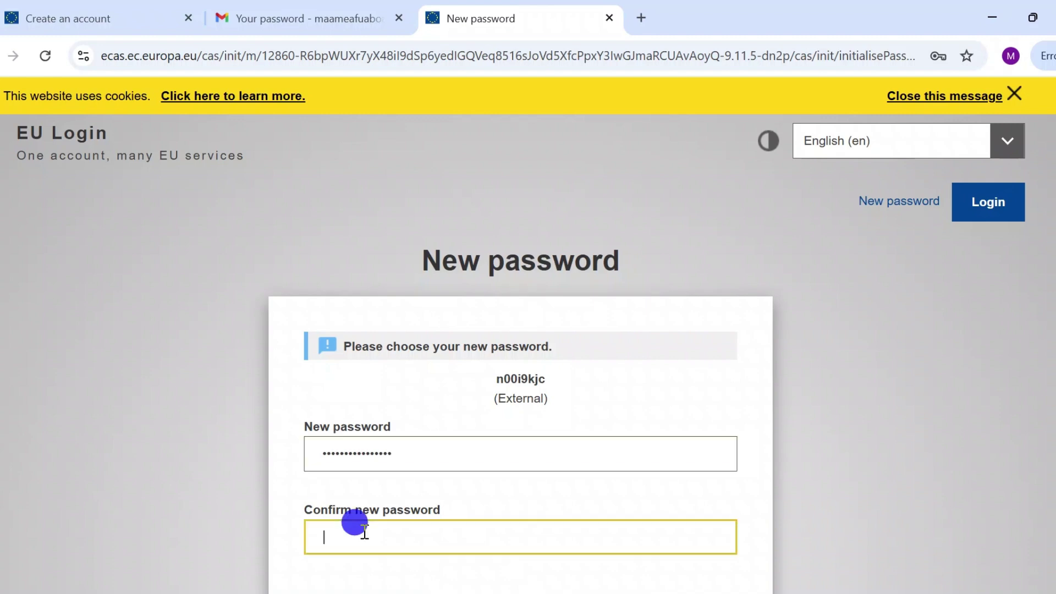
{"action": "type", "text": "••••••••••••••••"}
{"action": "scroll", "coordinate": [589, 382], "scroll_direction": "down", "scroll_amount": 4}
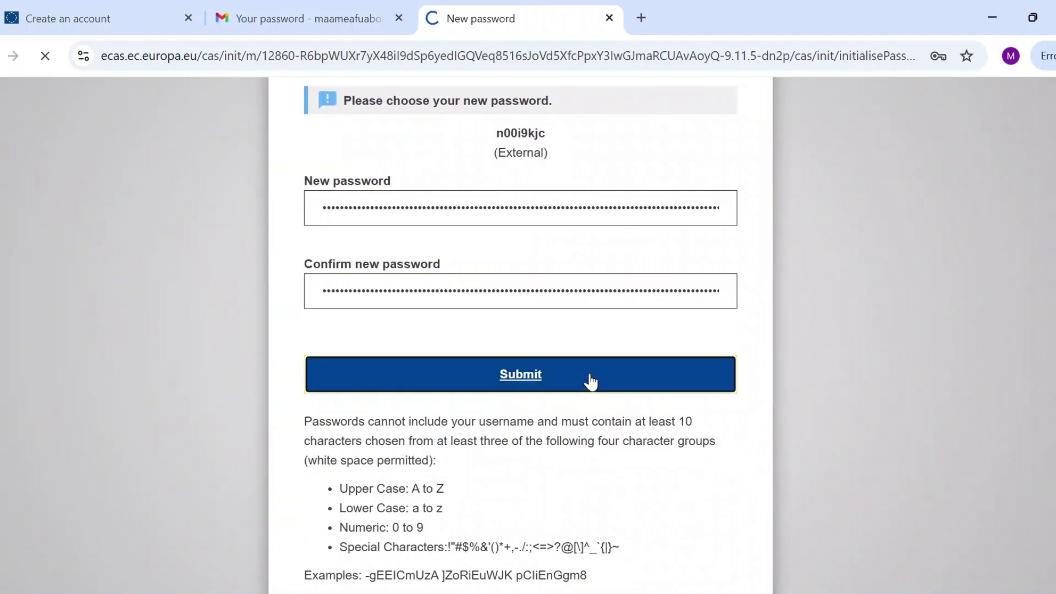
{"action": "left_click", "coordinate": [589, 382]}
{"action": "left_click", "coordinate": [873, 326]}
{"action": "left_click", "coordinate": [360, 437]}
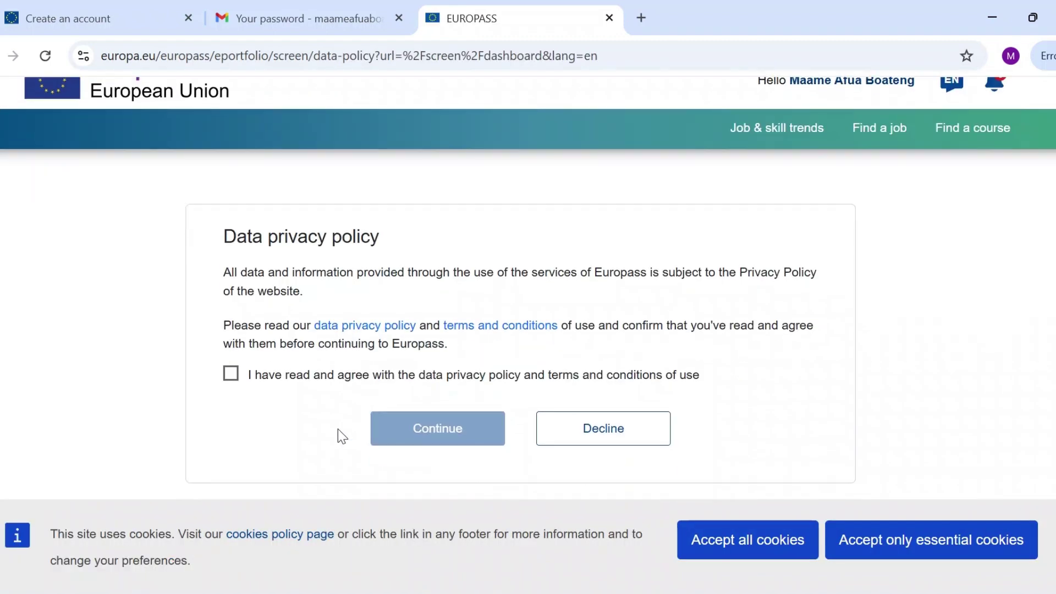
Agree to the data privacy policy and terms and continue into Europass.
{"action": "left_click", "coordinate": [229, 375]}
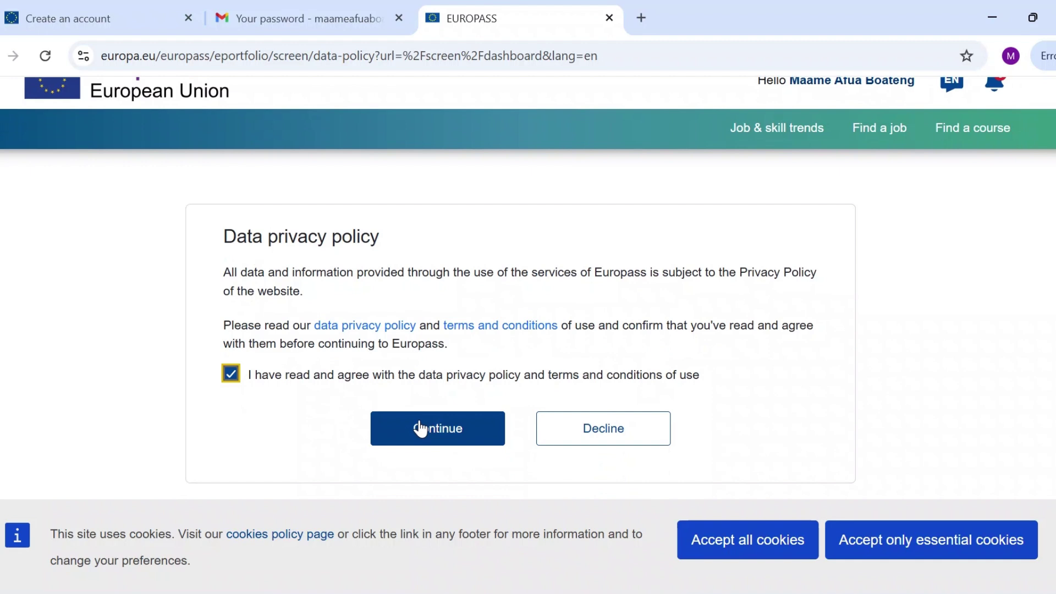
{"action": "left_click", "coordinate": [421, 429]}
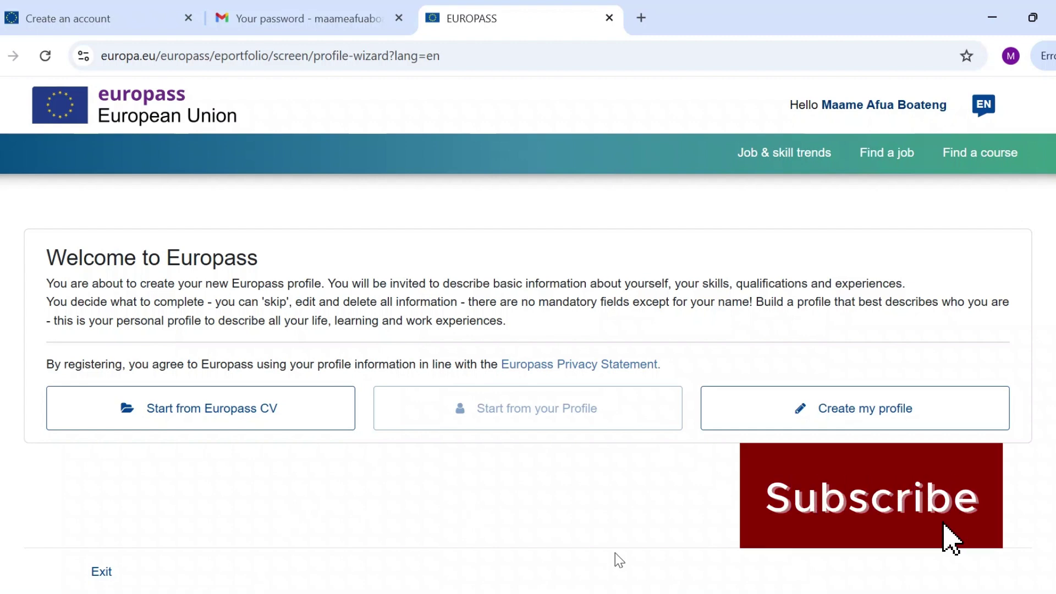
Start a new Europass profile and keep the 23/04/2019 date format.
{"action": "left_click", "coordinate": [842, 411]}
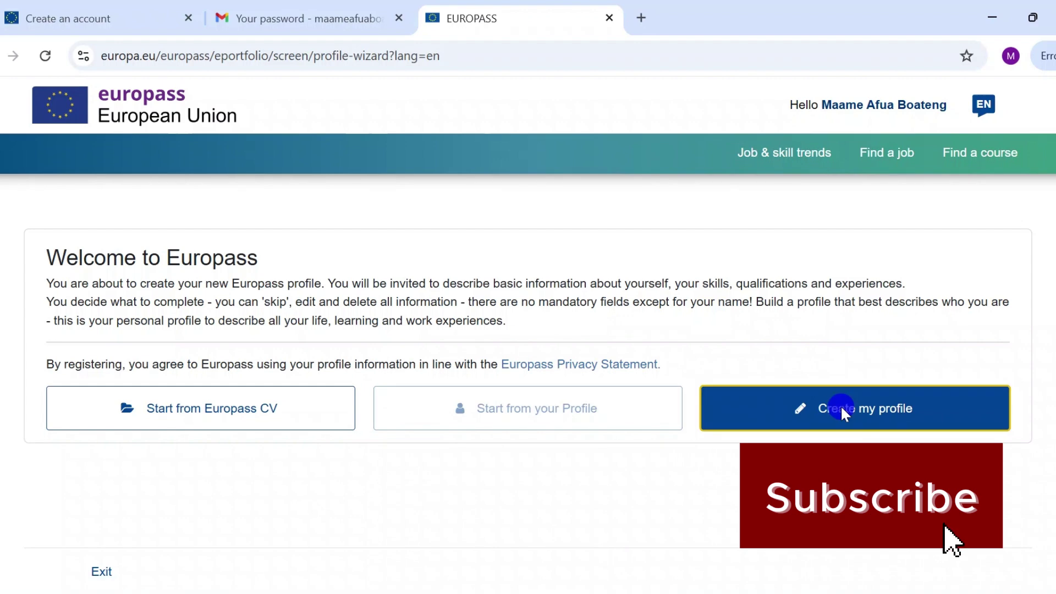
{"action": "scroll", "coordinate": [844, 415], "scroll_direction": "down", "scroll_amount": 7}
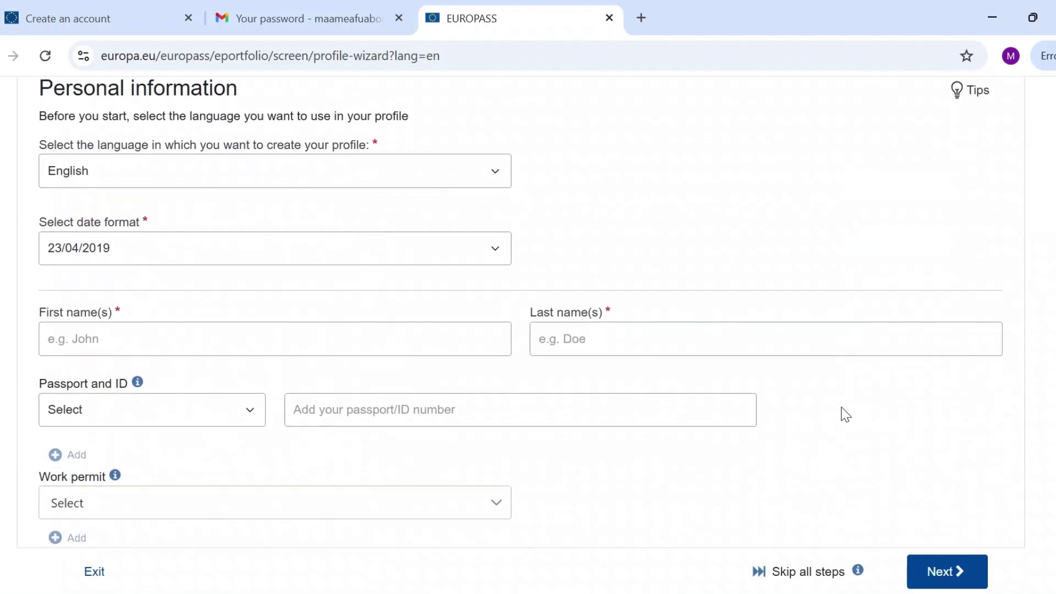
{"action": "scroll", "coordinate": [506, 261], "scroll_direction": "up", "scroll_amount": 6}
{"action": "scroll", "coordinate": [506, 261], "scroll_direction": "down", "scroll_amount": 12}
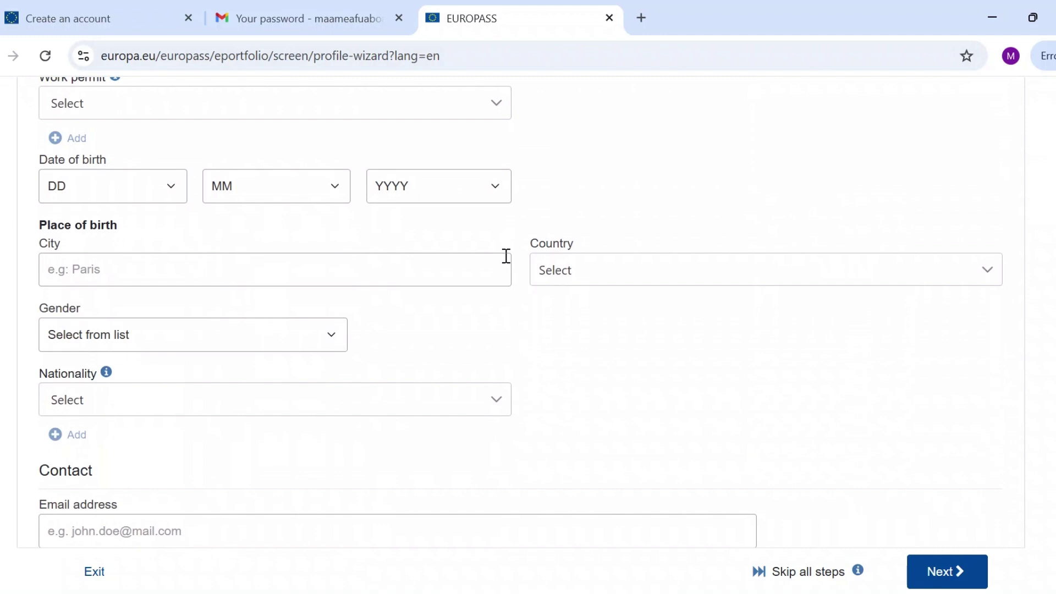
{"action": "scroll", "coordinate": [506, 256], "scroll_direction": "up", "scroll_amount": 1}
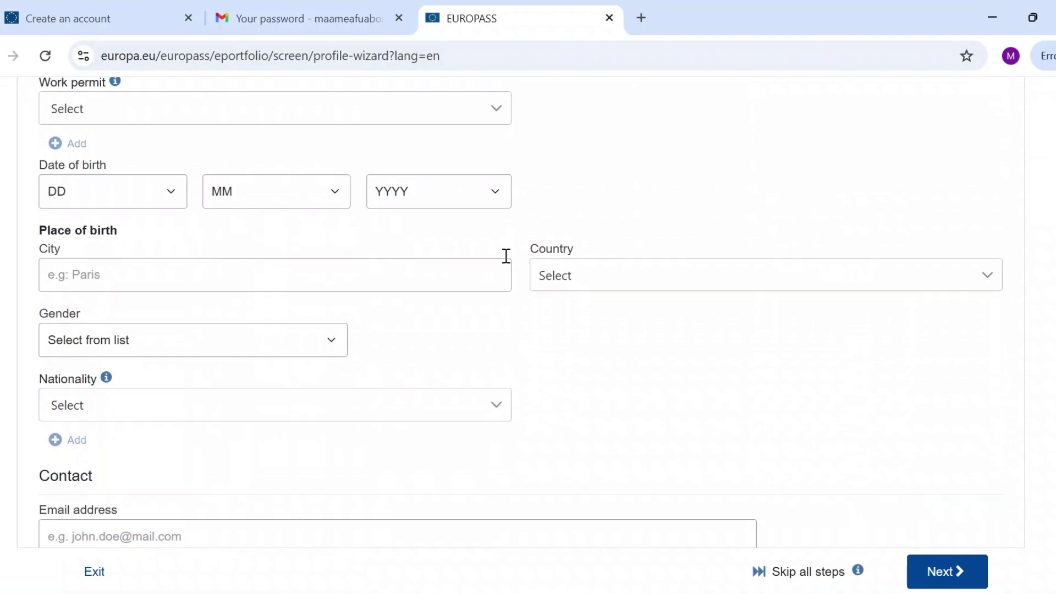
{"action": "scroll", "coordinate": [506, 256], "scroll_direction": "up", "scroll_amount": 3}
{"action": "scroll", "coordinate": [200, 207], "scroll_direction": "up", "scroll_amount": 2}
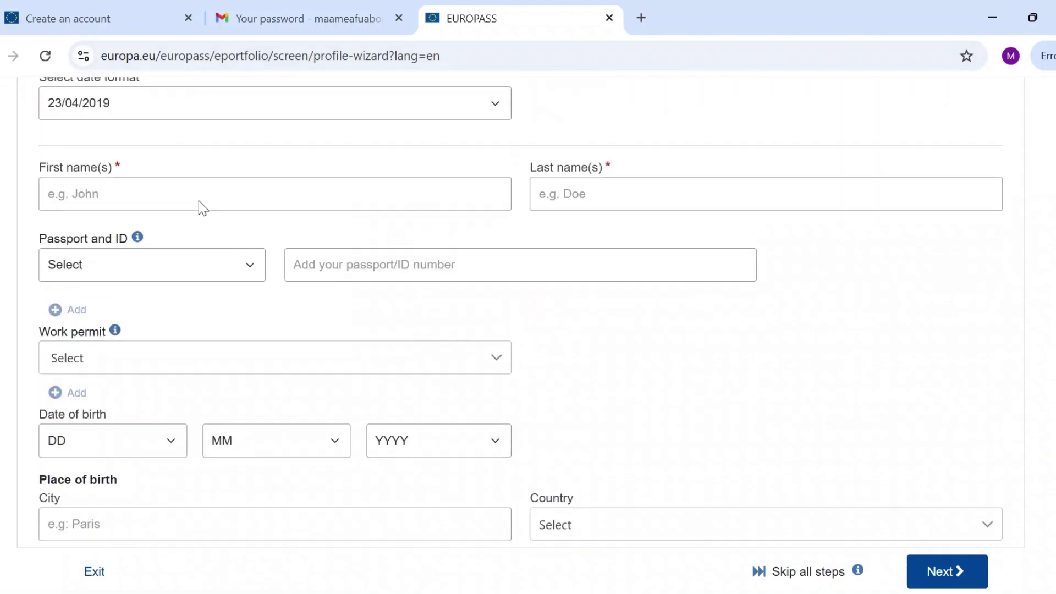
{"action": "scroll", "coordinate": [199, 209], "scroll_direction": "up", "scroll_amount": 1}
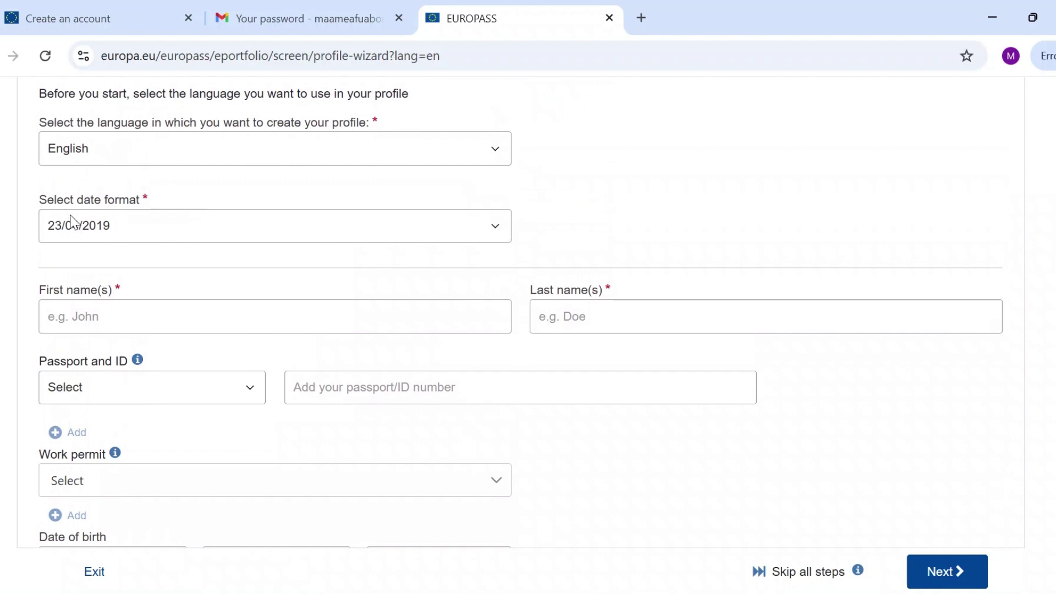
{"action": "left_click", "coordinate": [115, 224]}
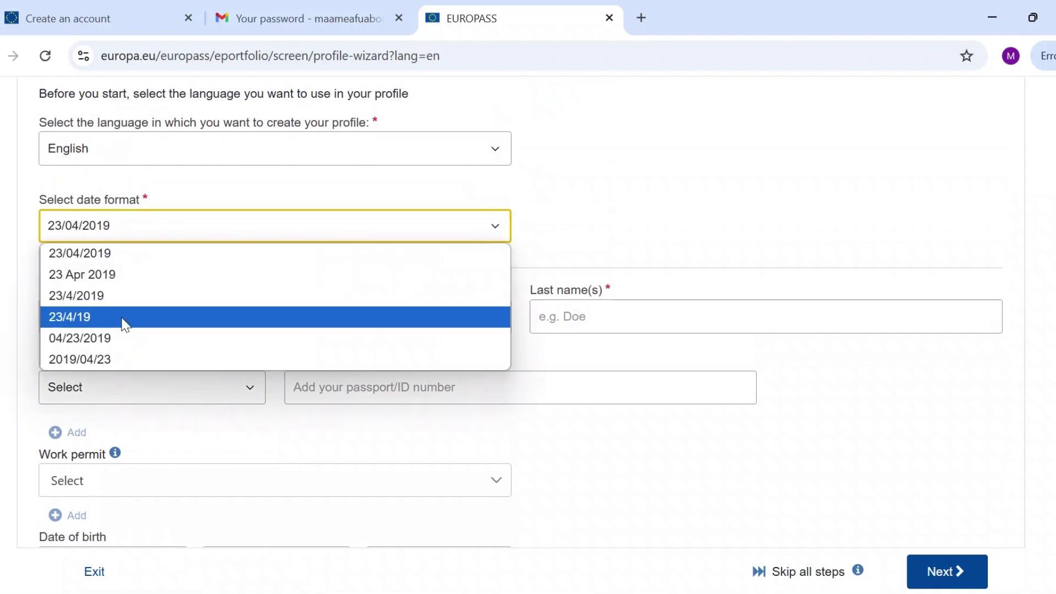
{"action": "left_click", "coordinate": [131, 250]}
Enter the user's first and last names, leaving the Passport and ID type unchanged.
{"action": "scroll", "coordinate": [132, 254], "scroll_direction": "down", "scroll_amount": 2}
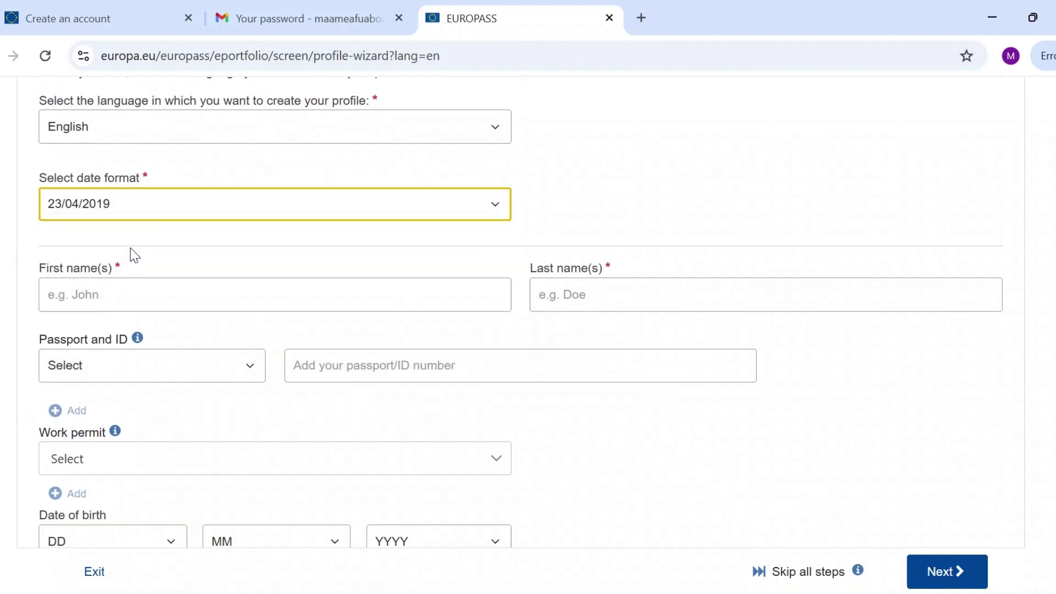
{"action": "left_click", "coordinate": [162, 211]}
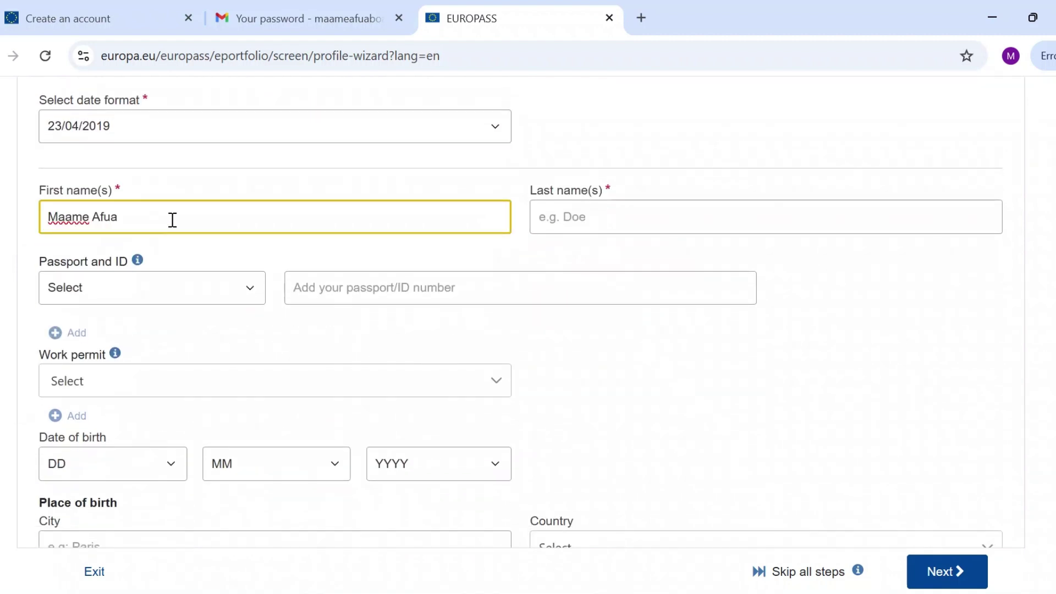
{"action": "left_click", "coordinate": [605, 219]}
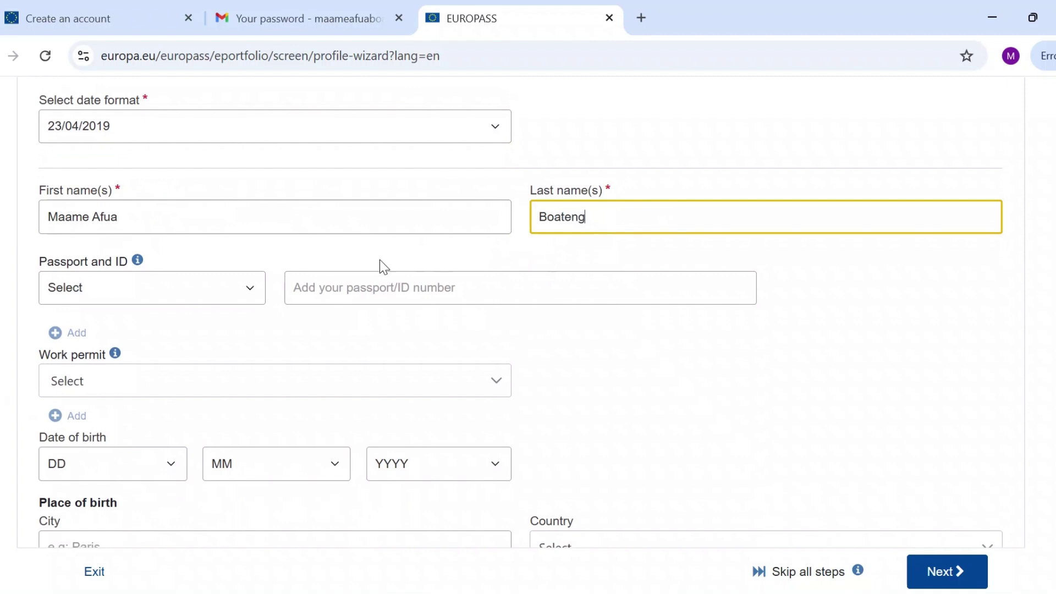
{"action": "left_click", "coordinate": [243, 295]}
{"action": "left_click", "coordinate": [333, 335]}
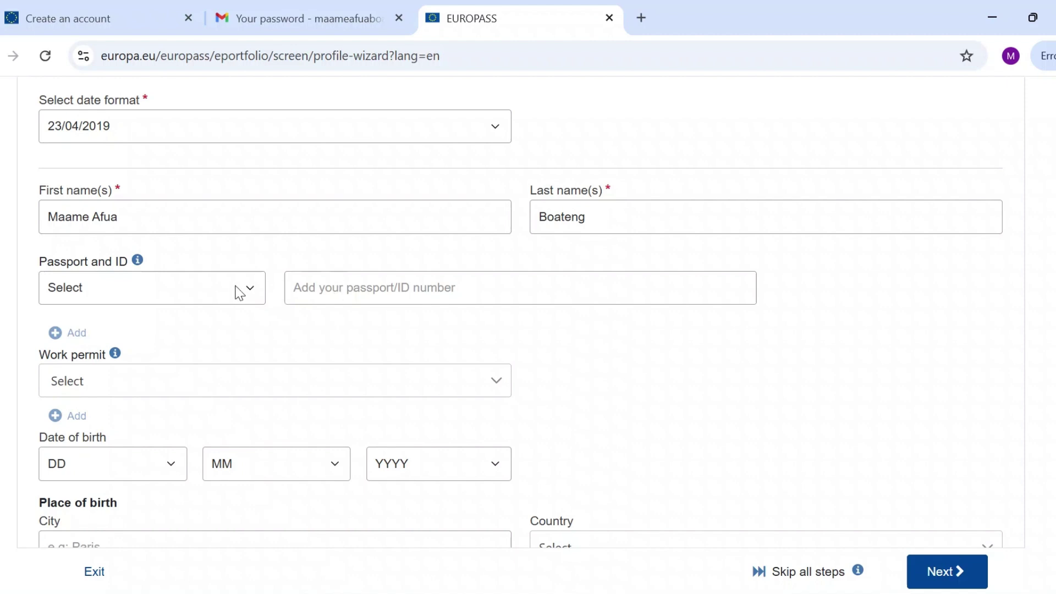
{"action": "scroll", "coordinate": [231, 300], "scroll_direction": "down", "scroll_amount": 1}
{"action": "scroll", "coordinate": [234, 311], "scroll_direction": "down", "scroll_amount": 2}
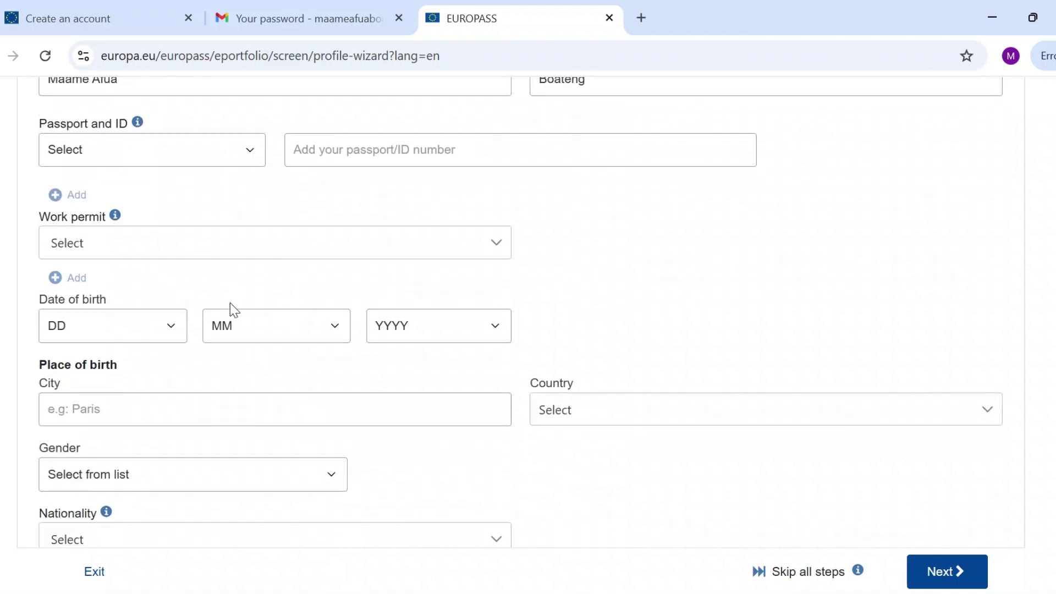
Browse the work permit country list and close it without choosing anything.
{"action": "left_click", "coordinate": [224, 243]}
{"action": "type", "text": "Gh"}
{"action": "key", "text": "BackSpace"}
{"action": "key", "text": "BackSpace"}
{"action": "left_click", "coordinate": [606, 297]}
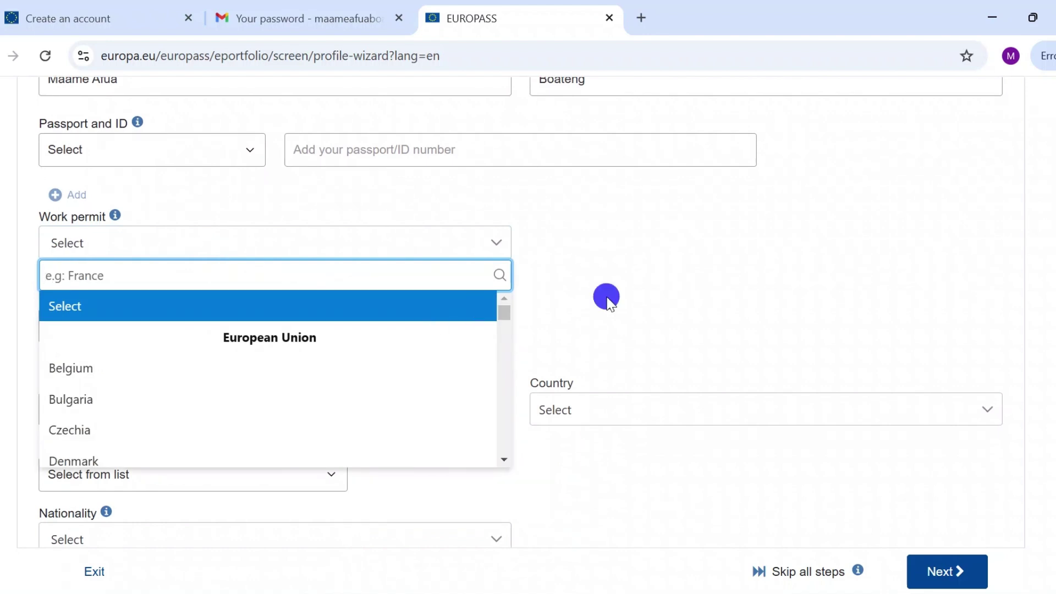
{"action": "left_click", "coordinate": [157, 325]}
Set date of birth 10/10/2000 and place of birth Accra, Ghana.
{"action": "left_click", "coordinate": [158, 224]}
{"action": "left_click", "coordinate": [330, 330]}
{"action": "left_click", "coordinate": [314, 269]}
{"action": "left_click", "coordinate": [435, 325]}
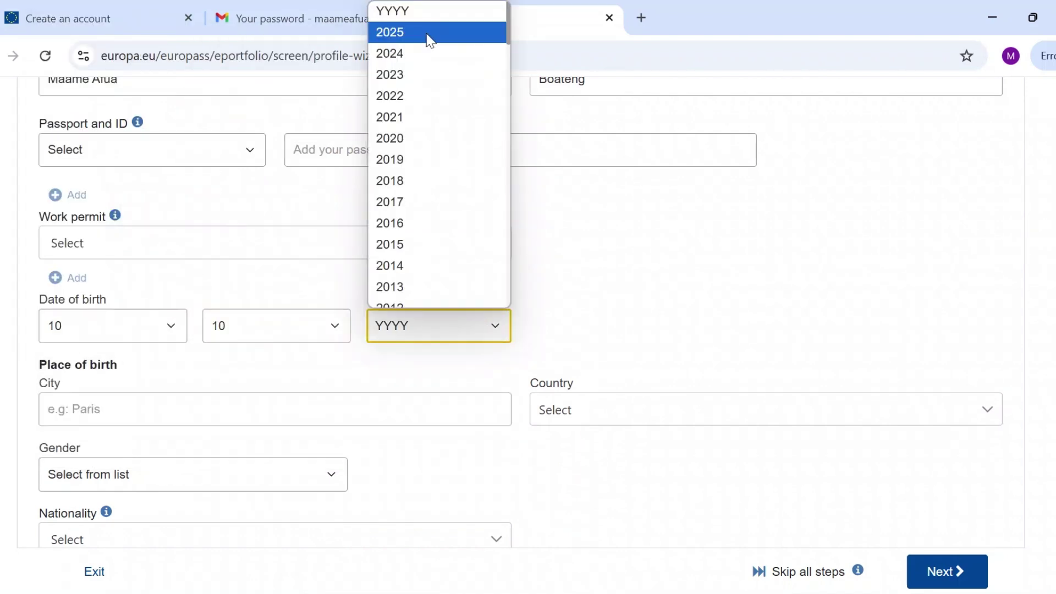
{"action": "scroll", "coordinate": [436, 173], "scroll_direction": "down", "scroll_amount": 4}
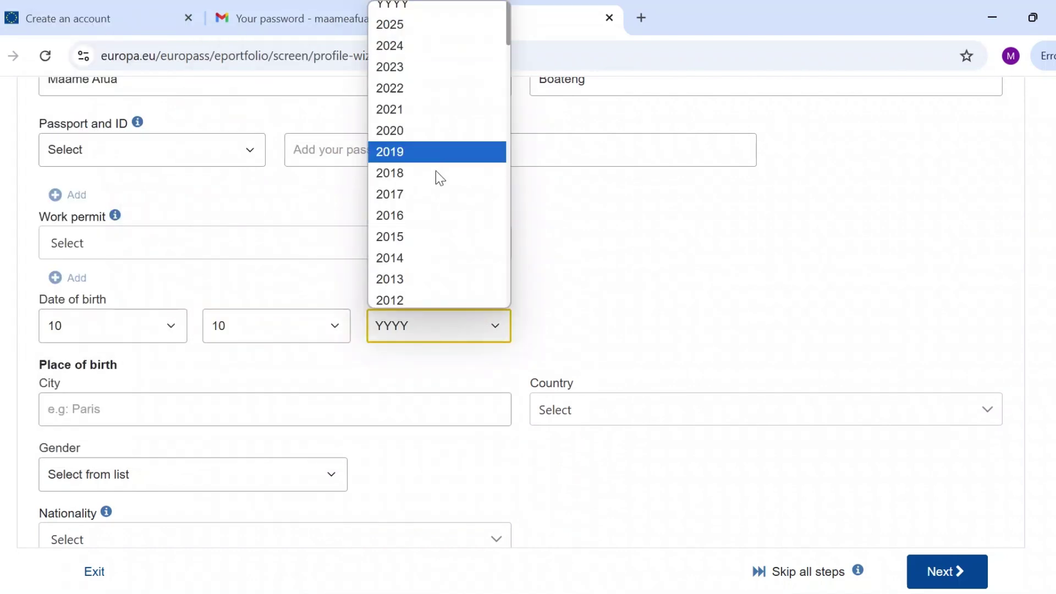
{"action": "scroll", "coordinate": [421, 255], "scroll_direction": "down", "scroll_amount": 3}
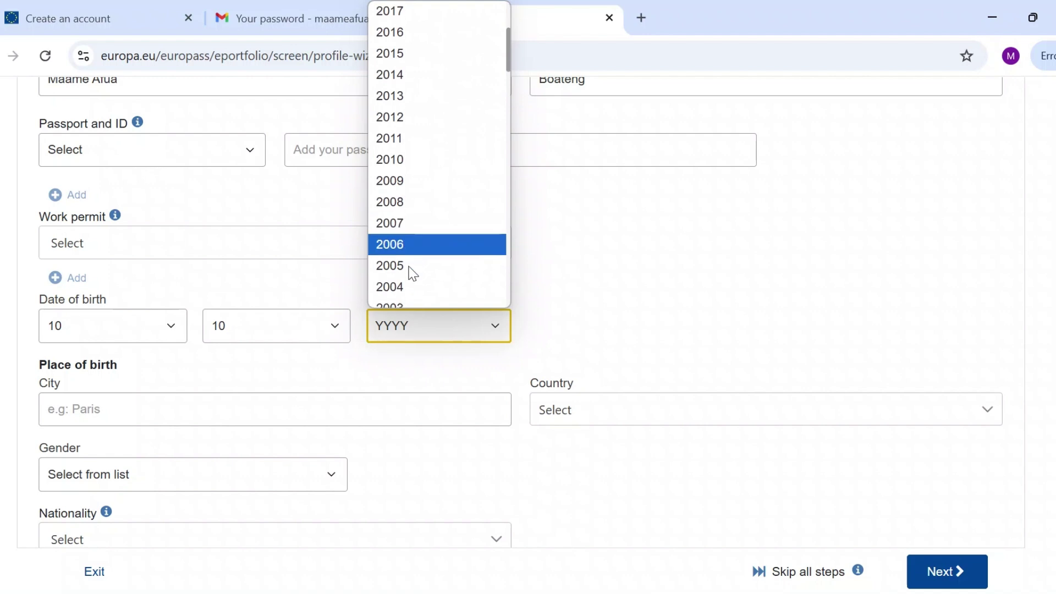
{"action": "left_click", "coordinate": [431, 237]}
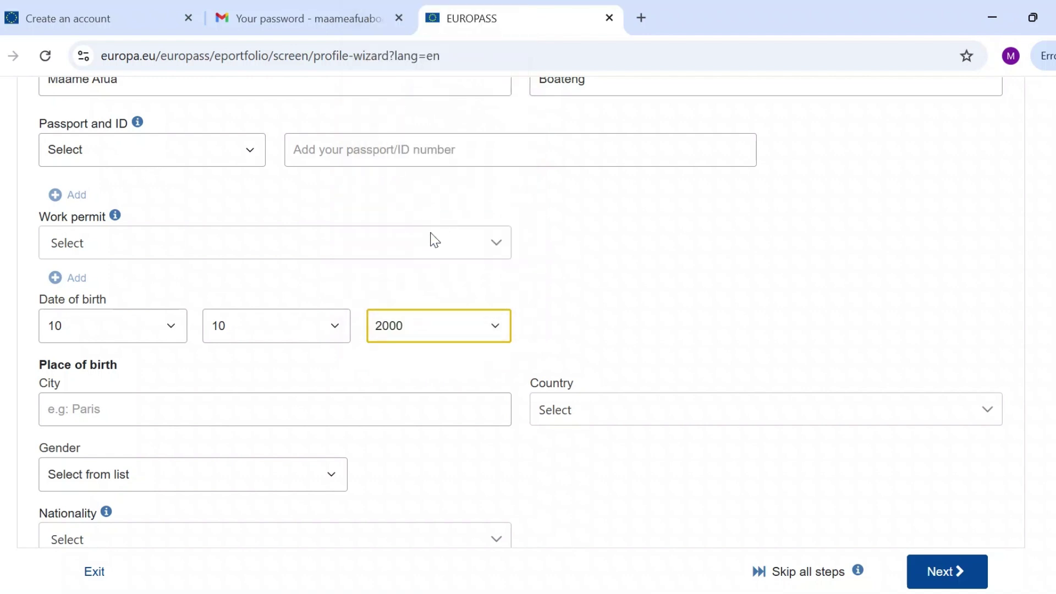
{"action": "left_click", "coordinate": [162, 406]}
{"action": "type", "text": "Accra"}
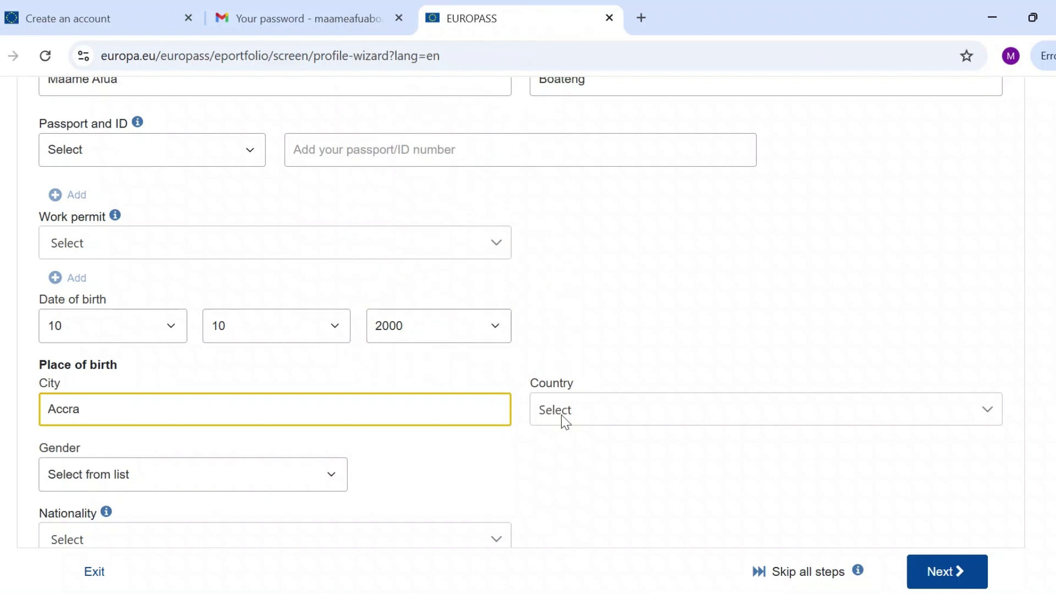
{"action": "left_click", "coordinate": [562, 418]}
{"action": "type", "text": "Gh"}
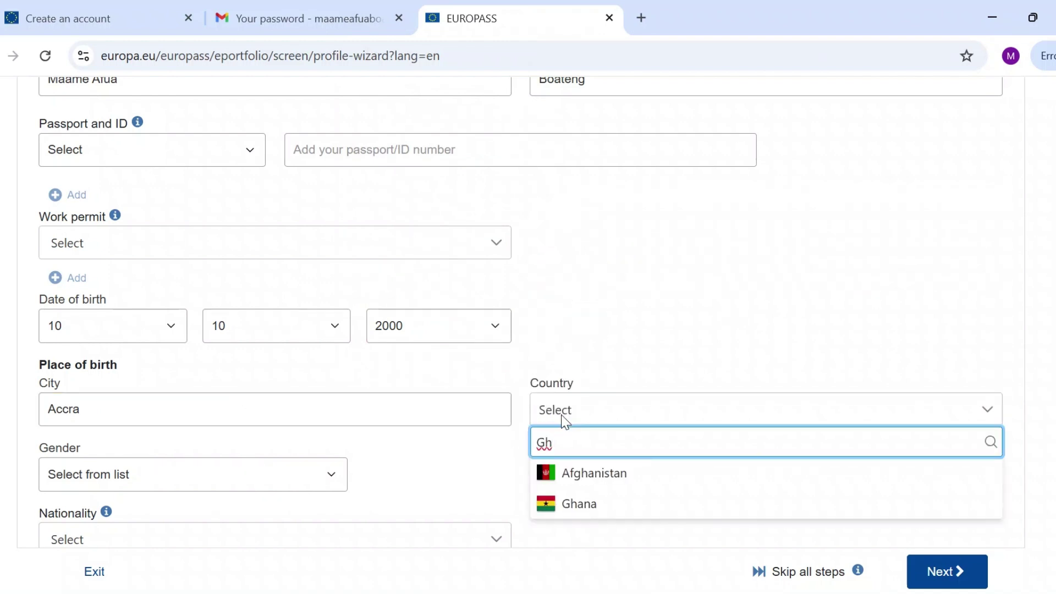
{"action": "left_click", "coordinate": [591, 509]}
Set gender to Female and nationality to Ghanaian.
{"action": "scroll", "coordinate": [389, 468], "scroll_direction": "down", "scroll_amount": 4}
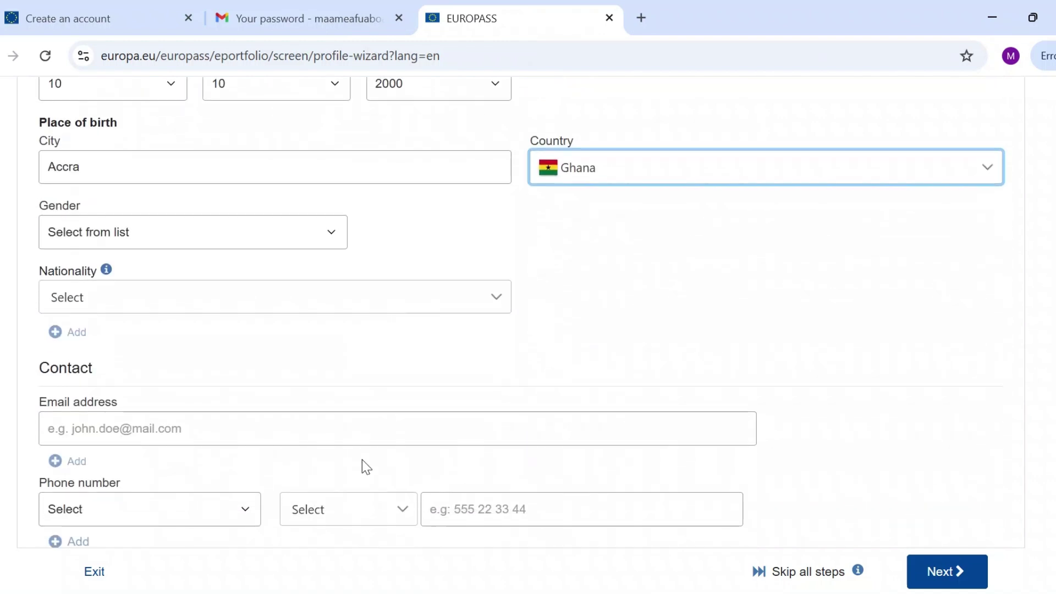
{"action": "left_click", "coordinate": [327, 231]}
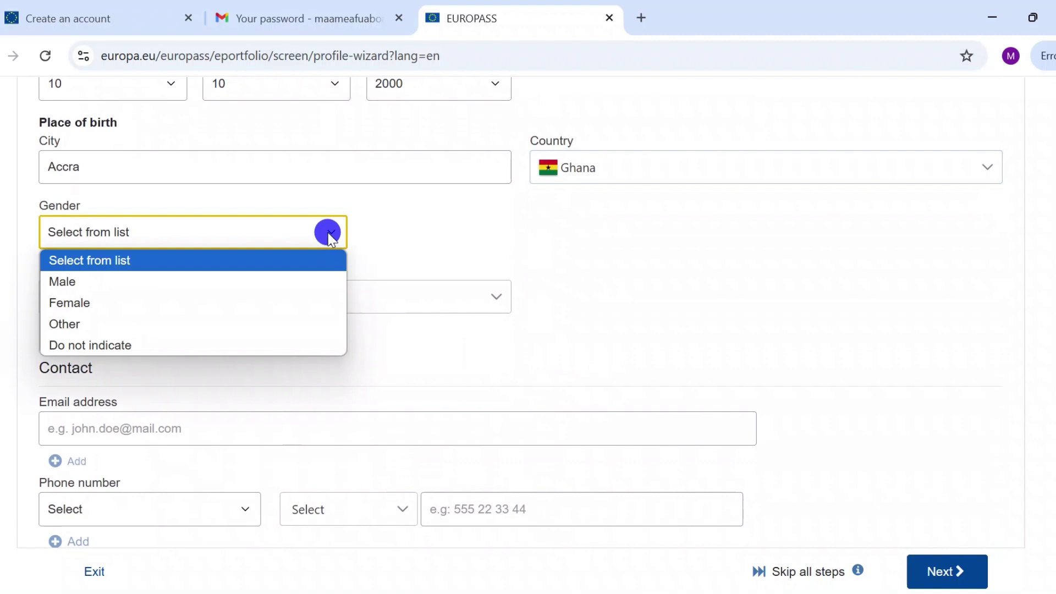
{"action": "left_click", "coordinate": [269, 303]}
{"action": "left_click", "coordinate": [260, 302]}
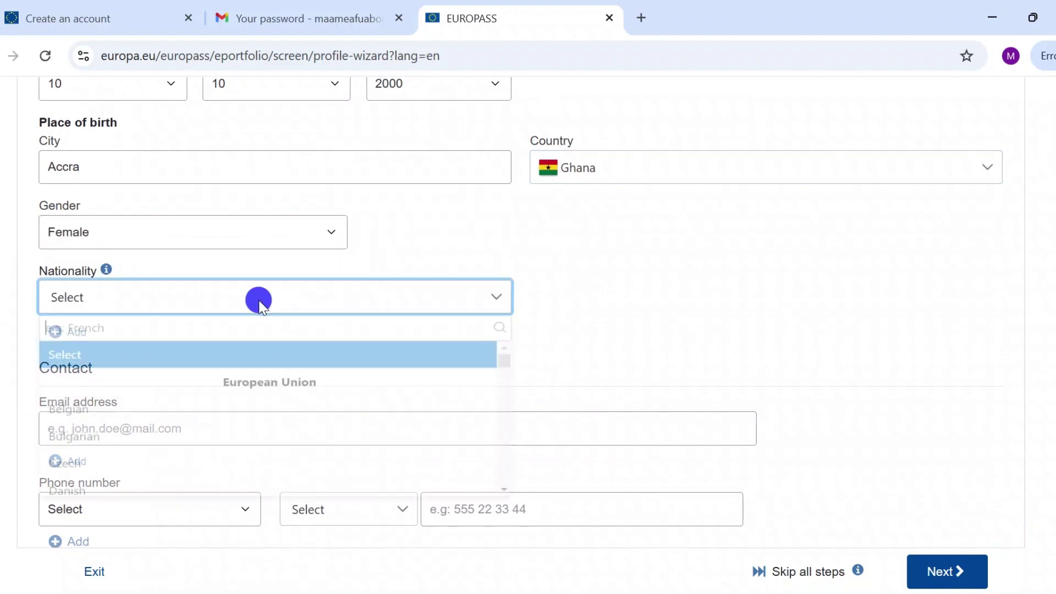
{"action": "type", "text": "Gha"}
{"action": "left_click", "coordinate": [225, 393]}
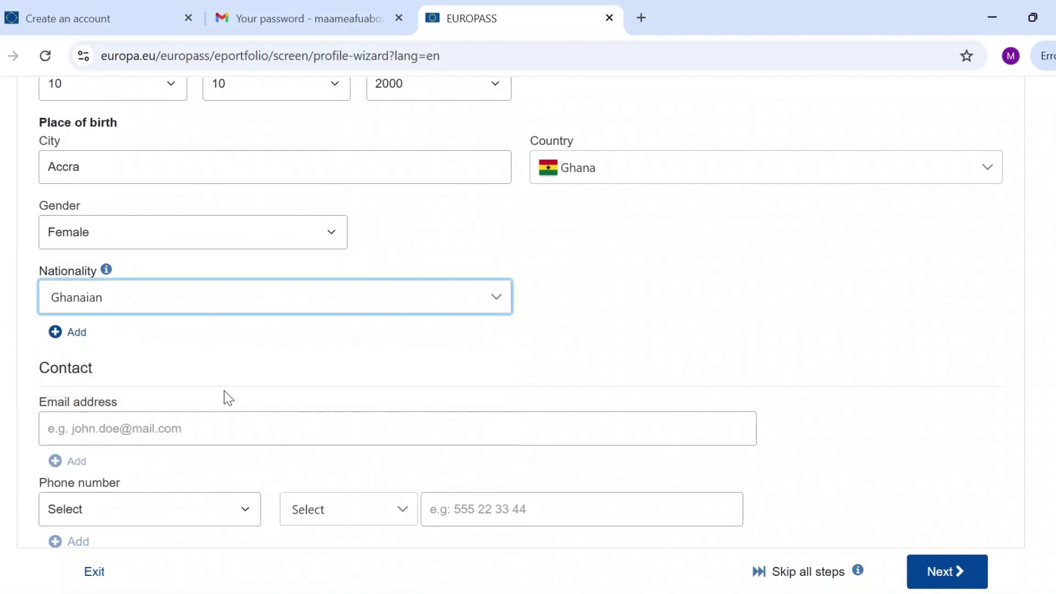
Enter the user's e-mail address and a Mobile phone number with Ghana code +233.
{"action": "scroll", "coordinate": [223, 390], "scroll_direction": "down", "scroll_amount": 2}
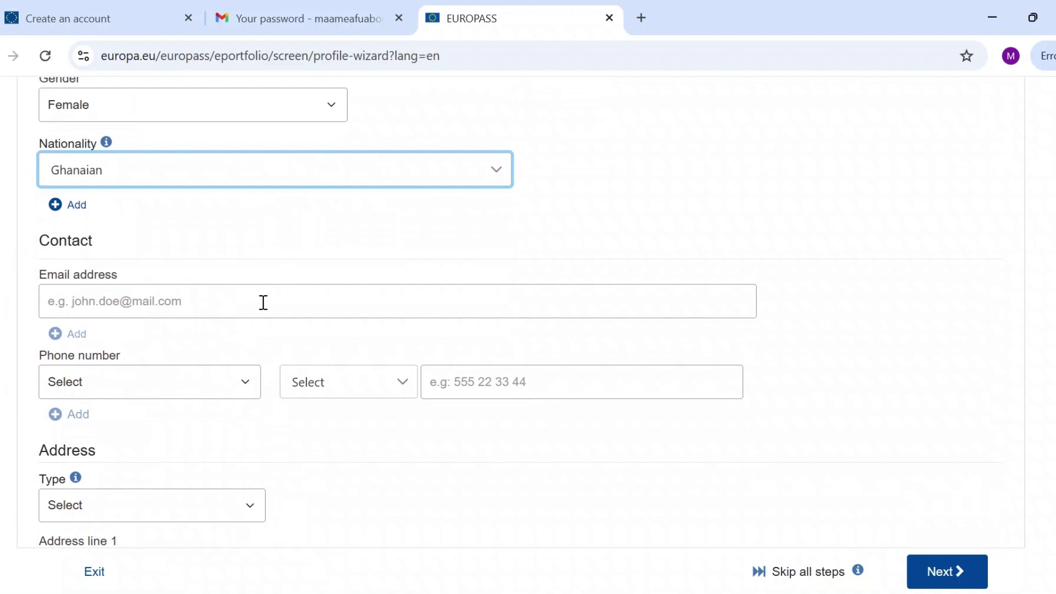
{"action": "left_click", "coordinate": [264, 302]}
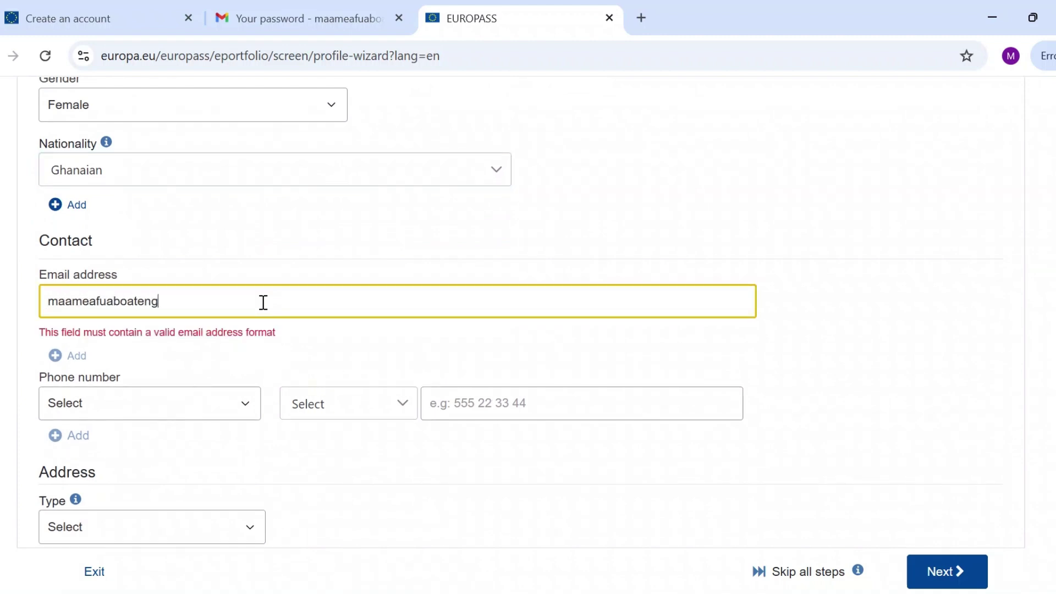
{"action": "left_click", "coordinate": [229, 388]}
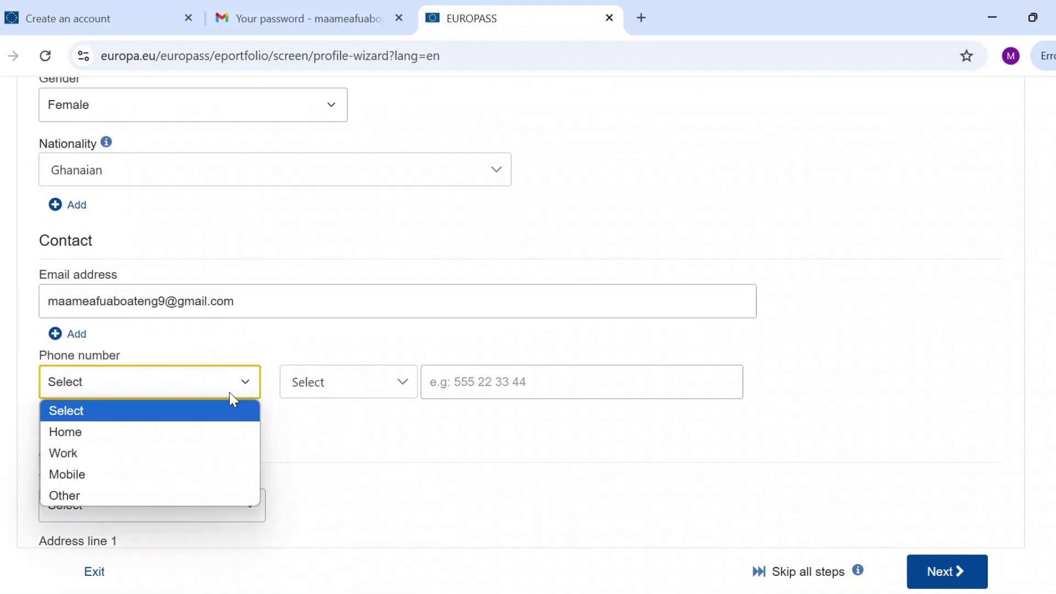
{"action": "left_click", "coordinate": [177, 476]}
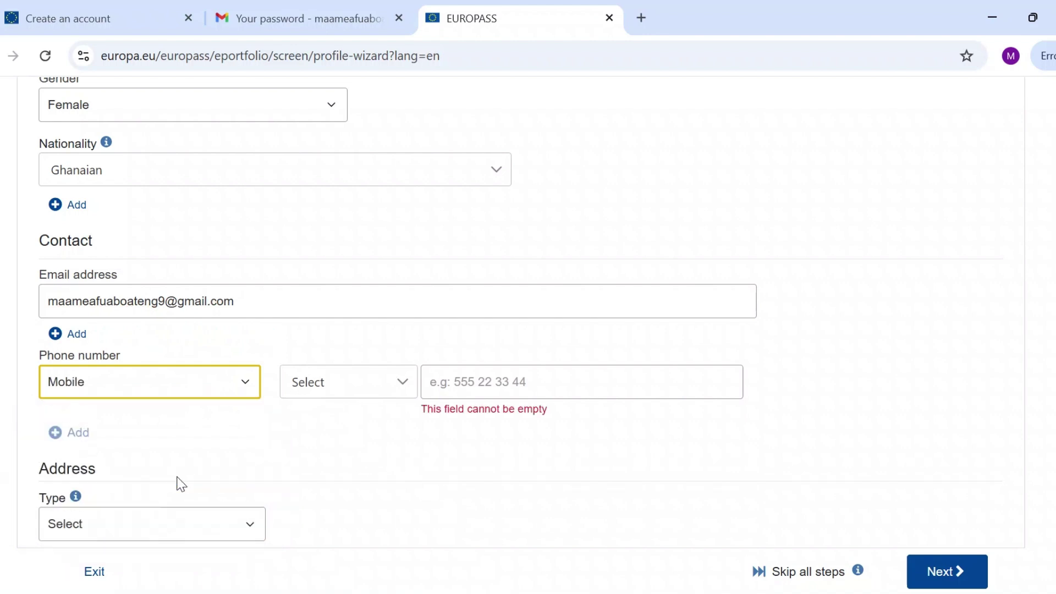
{"action": "left_click", "coordinate": [403, 389]}
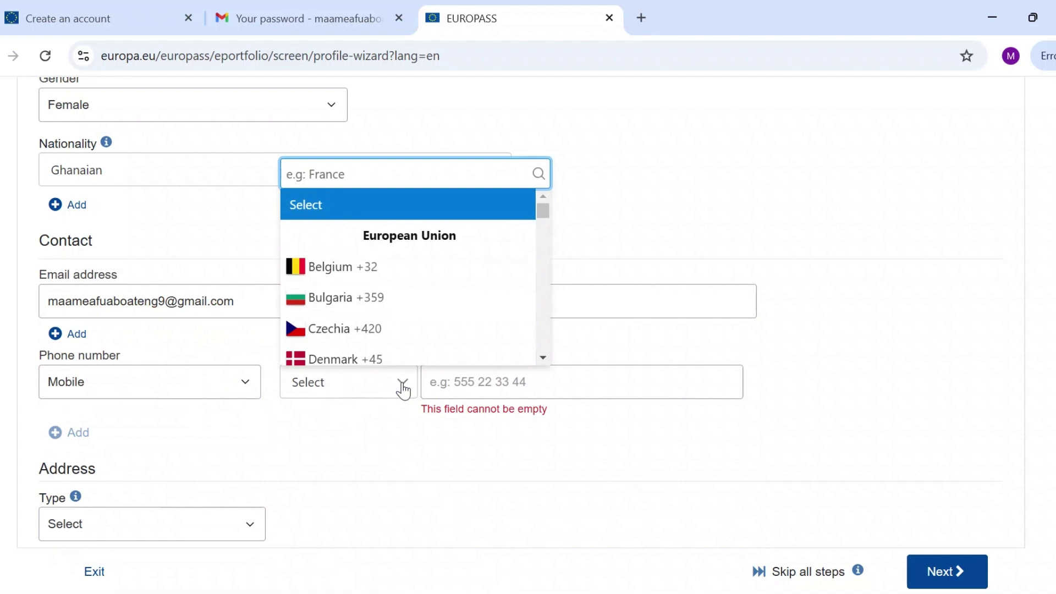
{"action": "type", "text": "Gh"}
{"action": "left_click", "coordinate": [370, 480]}
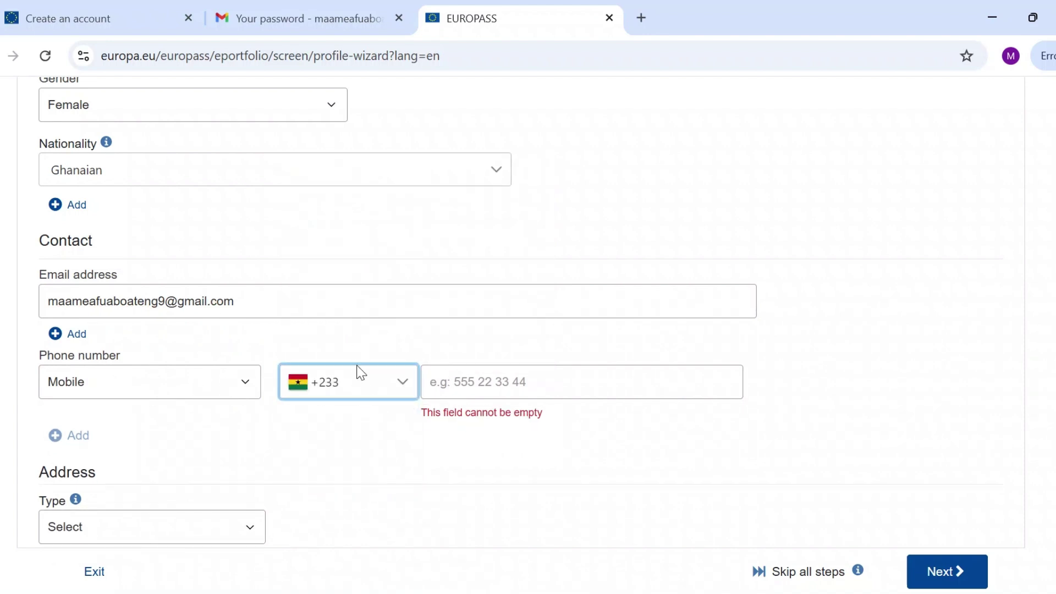
{"action": "left_click", "coordinate": [540, 374]}
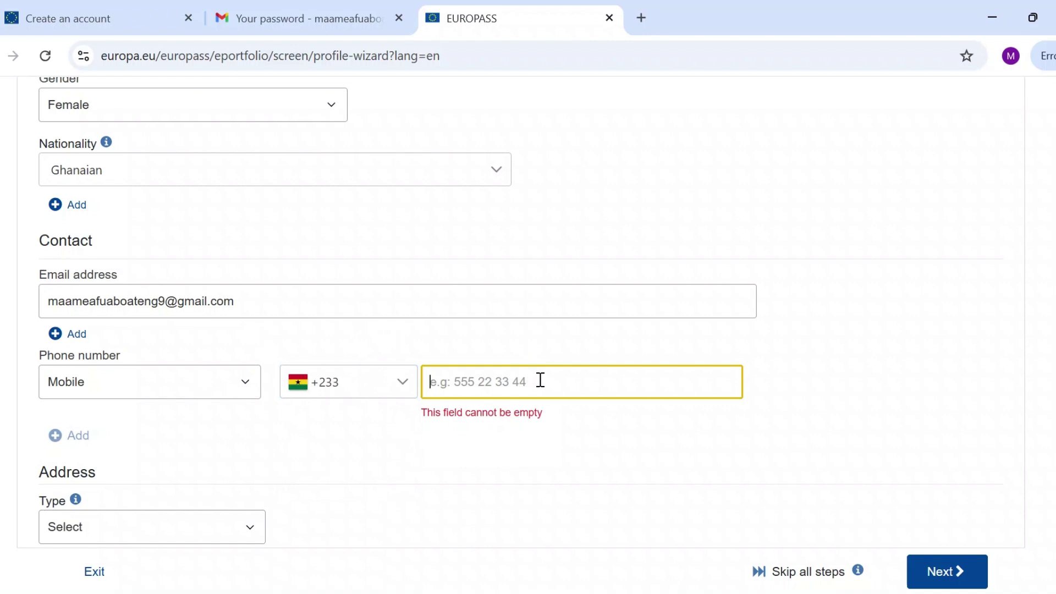
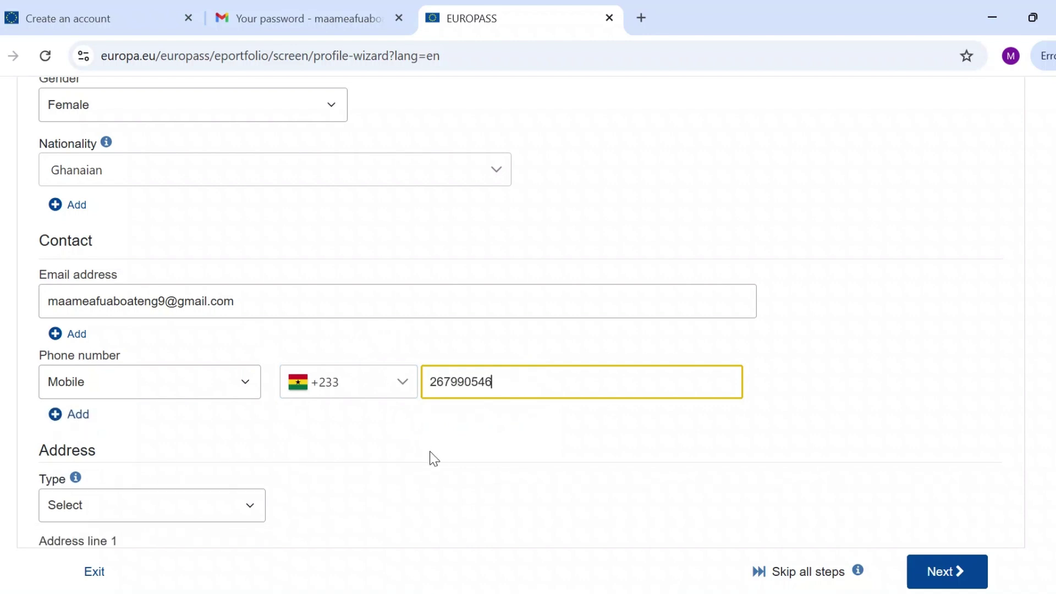
Finish the mobile number, choose a Home address type and enter the street address line.
{"action": "scroll", "coordinate": [436, 435], "scroll_direction": "down", "scroll_amount": 4}
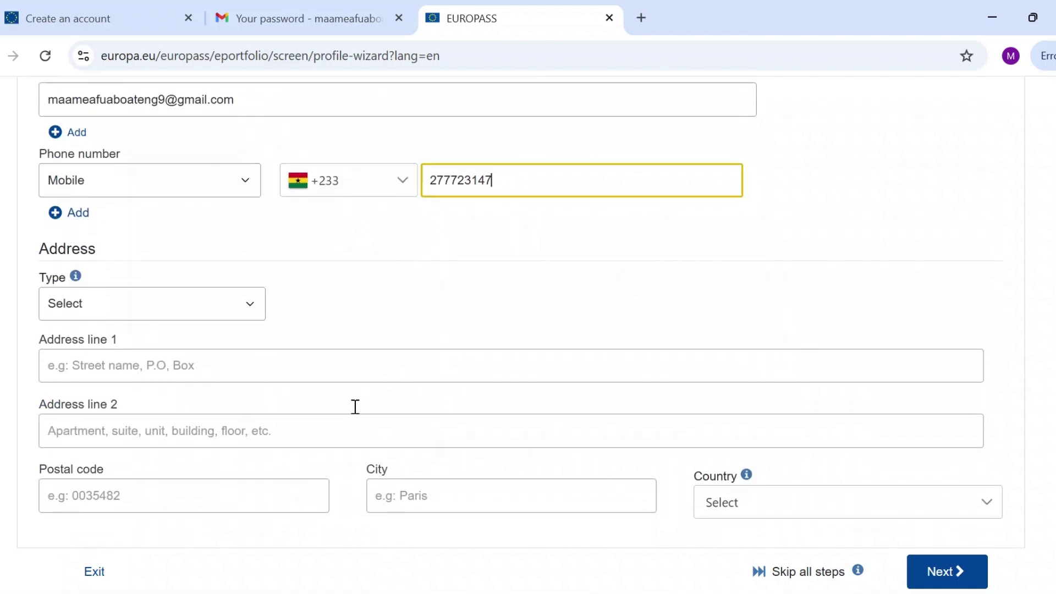
{"action": "left_click", "coordinate": [229, 315]}
{"action": "scroll", "coordinate": [332, 302], "scroll_direction": "down", "scroll_amount": 2}
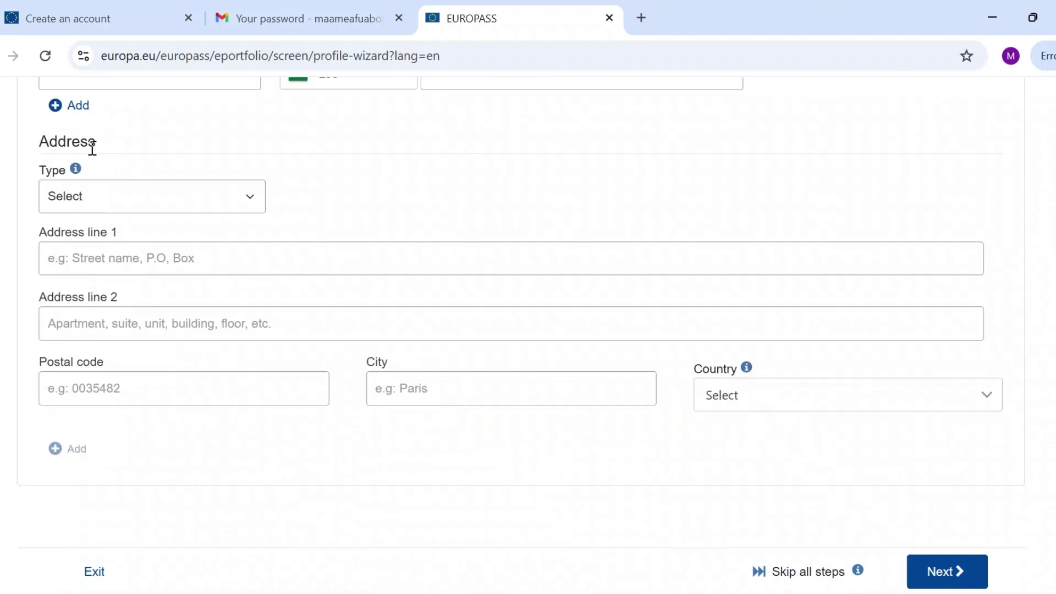
{"action": "left_click", "coordinate": [249, 197]}
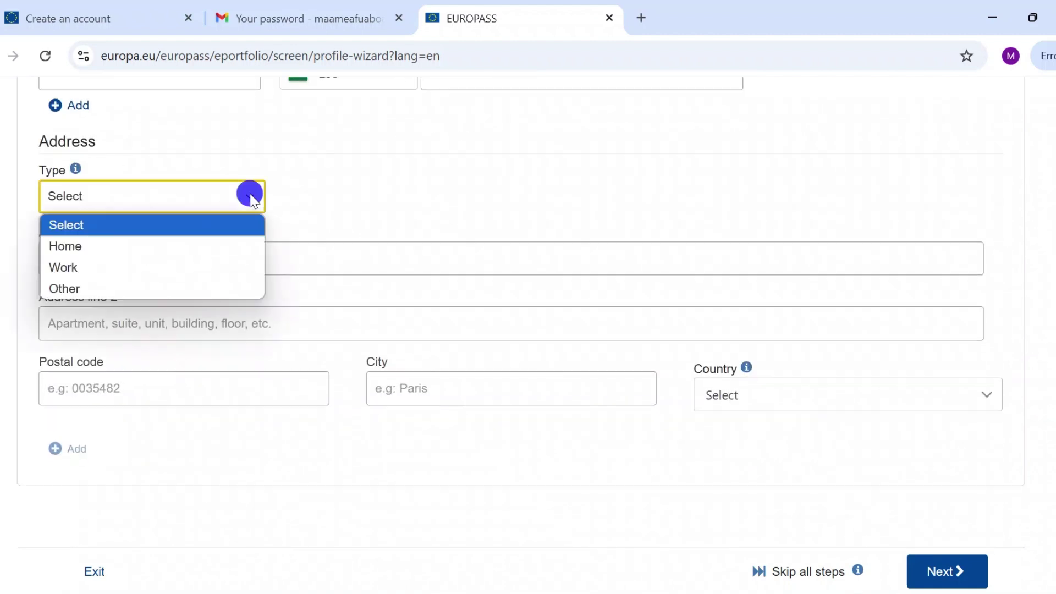
{"action": "left_click", "coordinate": [215, 247]}
{"action": "left_click", "coordinate": [192, 271]}
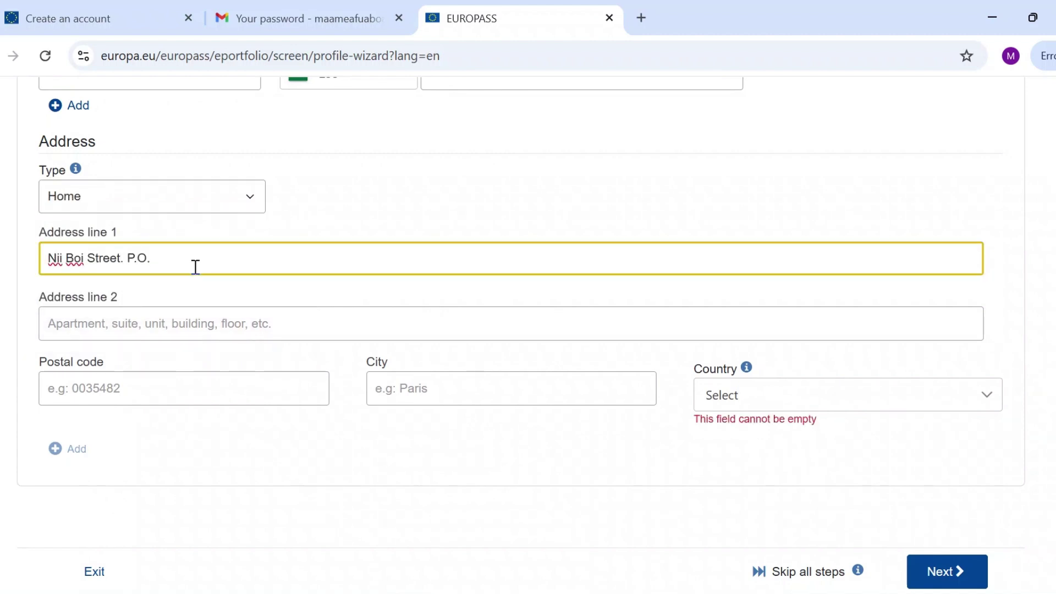
{"action": "left_click", "coordinate": [165, 325]}
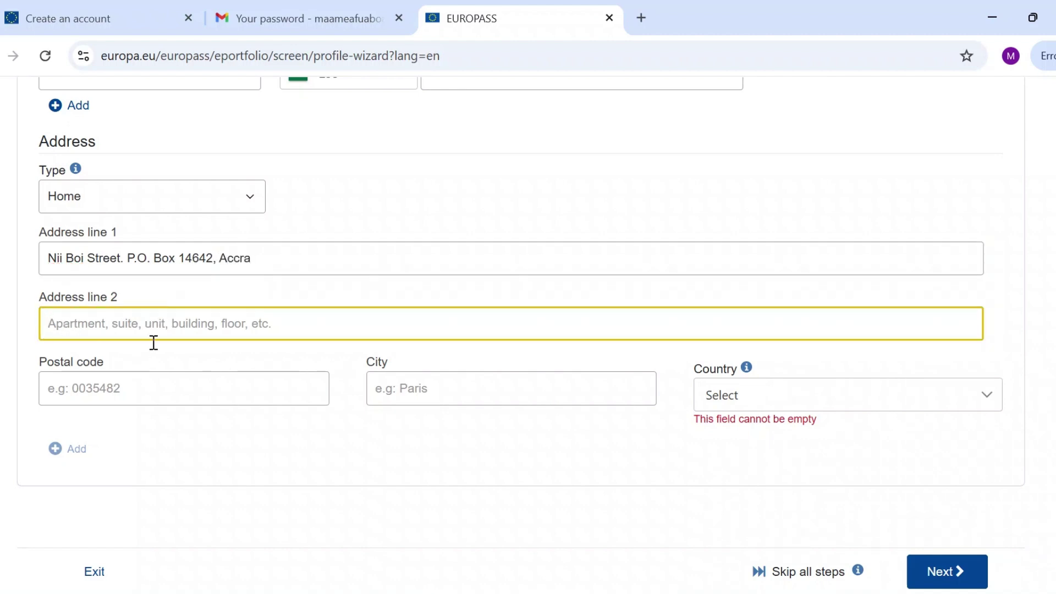
{"action": "left_click", "coordinate": [133, 386]}
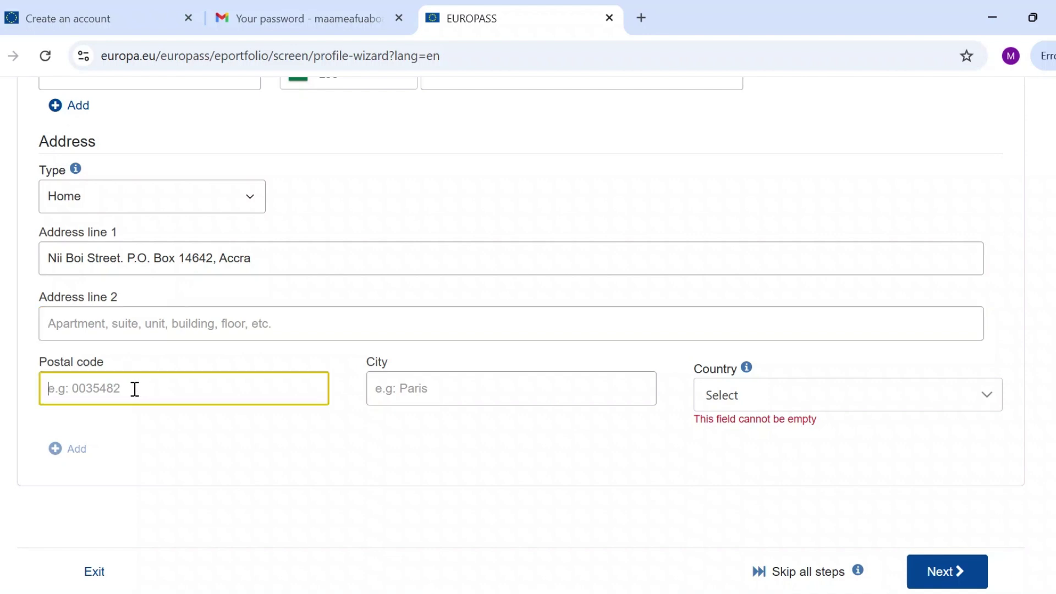
Set the address city to Accra and country to Ghana, then review the form.
{"action": "left_click", "coordinate": [446, 378]}
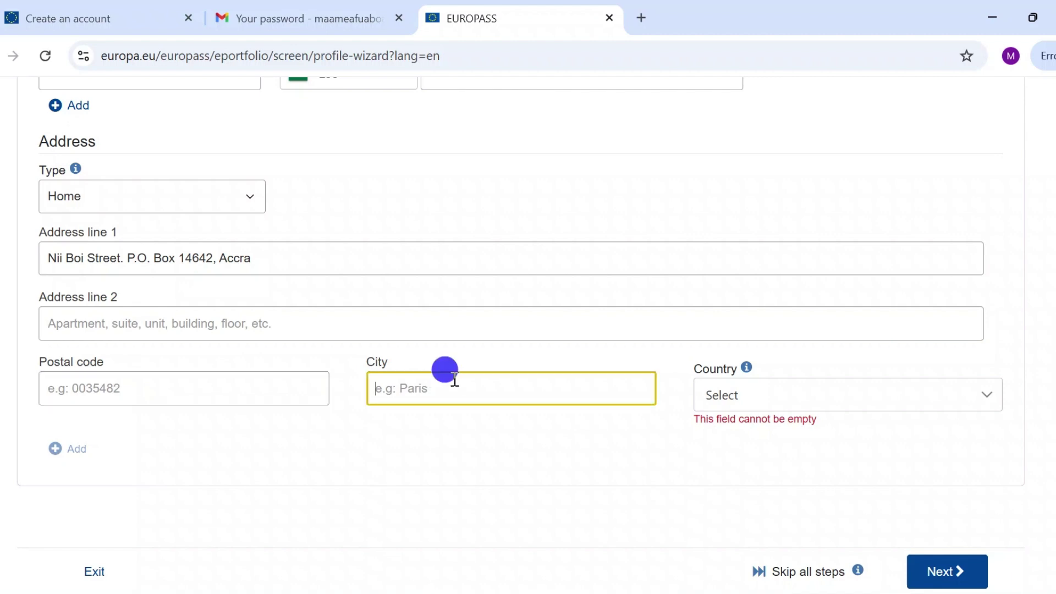
{"action": "type", "text": "Accra"}
{"action": "left_click", "coordinate": [751, 399]}
{"action": "type", "text": "Gha"}
{"action": "left_click", "coordinate": [743, 489]}
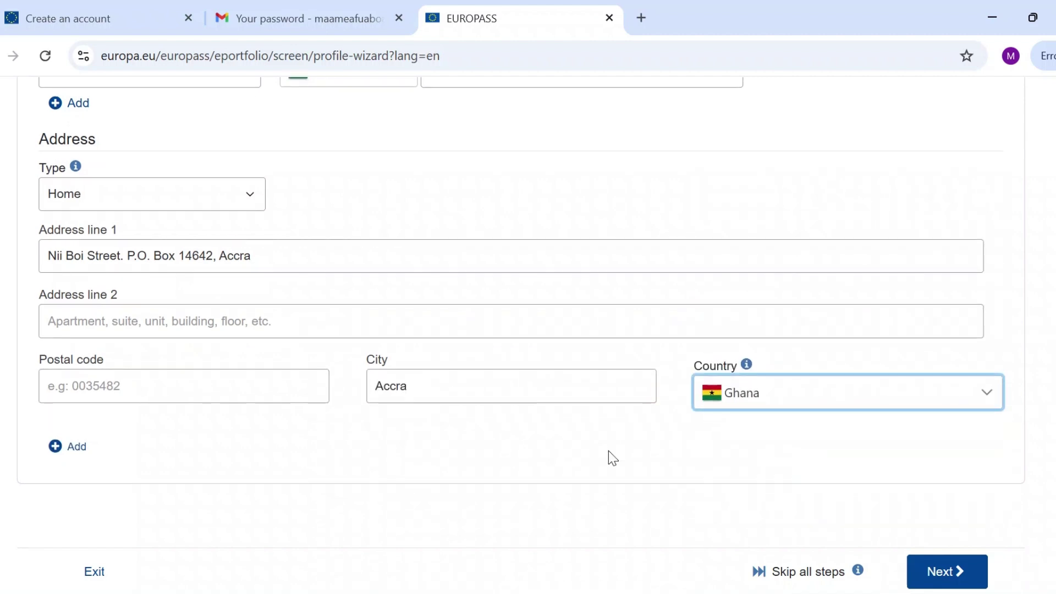
{"action": "scroll", "coordinate": [608, 454], "scroll_direction": "up", "scroll_amount": 15}
{"action": "scroll", "coordinate": [608, 451], "scroll_direction": "up", "scroll_amount": 3}
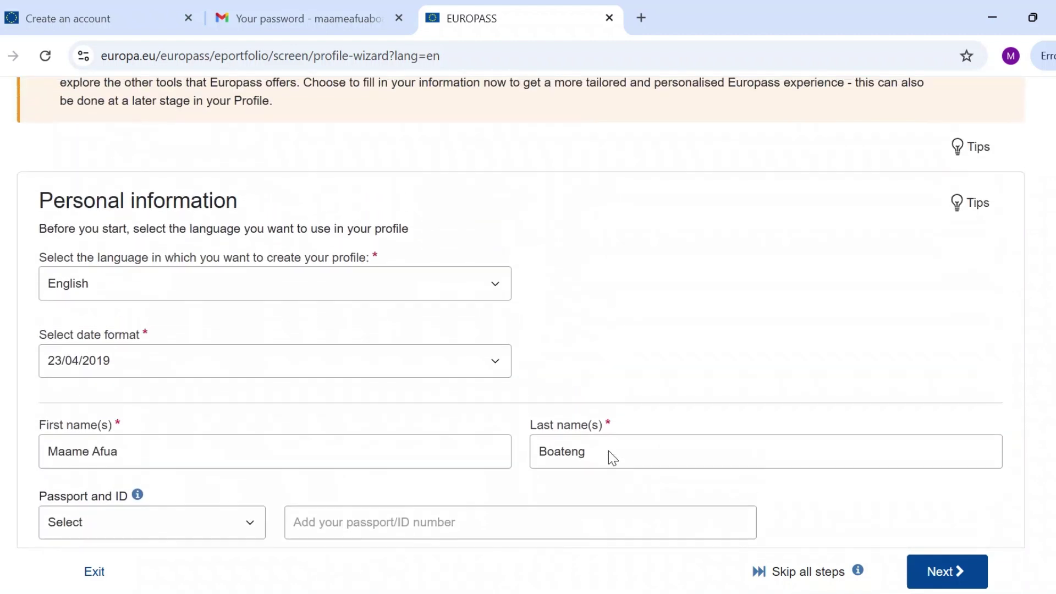
{"action": "scroll", "coordinate": [608, 451], "scroll_direction": "up", "scroll_amount": 3}
{"action": "scroll", "coordinate": [608, 451], "scroll_direction": "down", "scroll_amount": 18}
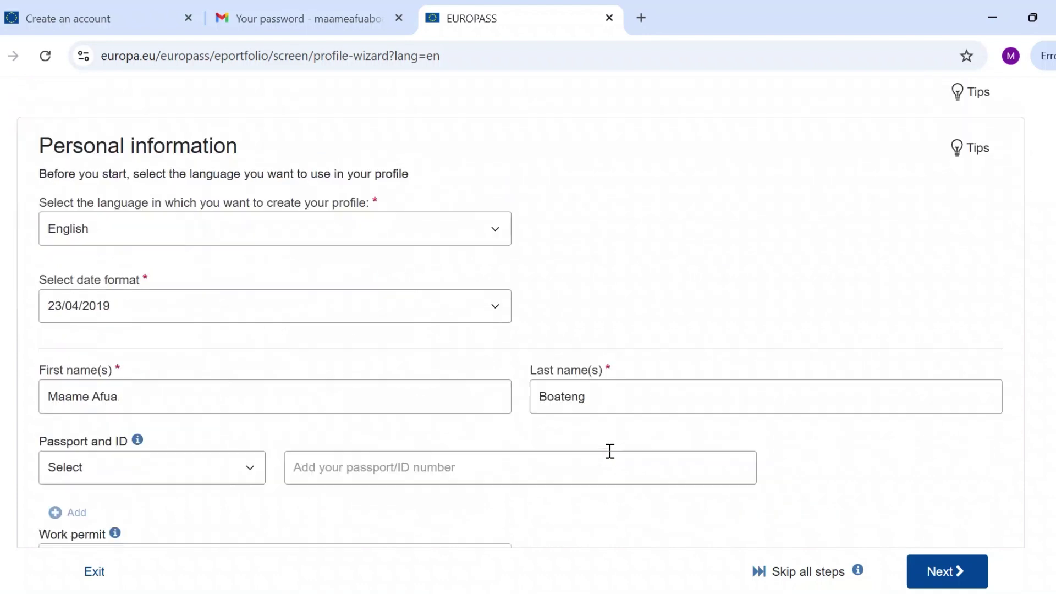
Advance the profile wizard to the Work experience step.
{"action": "left_click", "coordinate": [957, 573]}
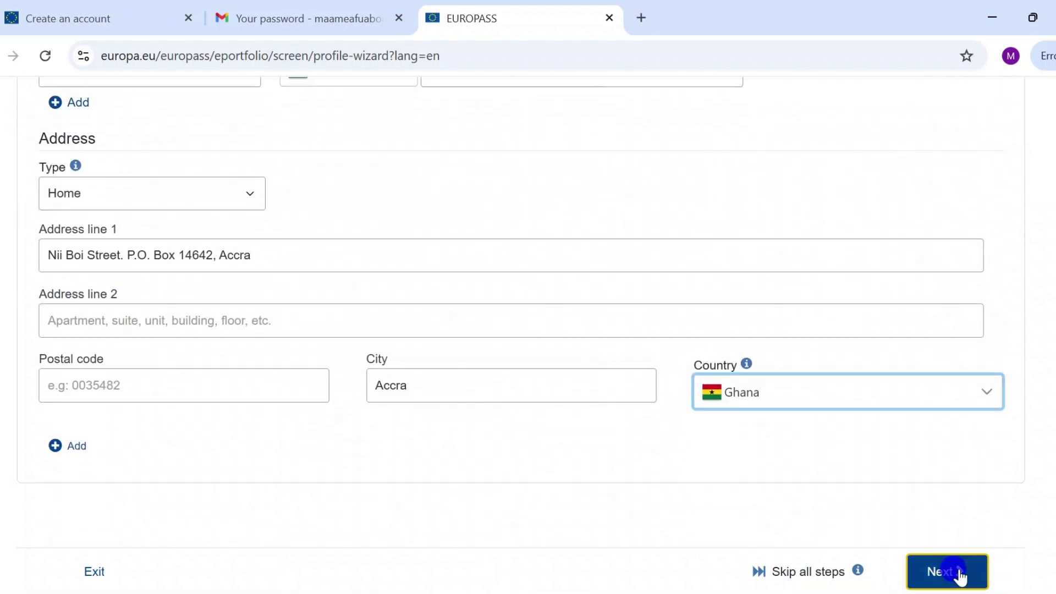
{"action": "scroll", "coordinate": [539, 393], "scroll_direction": "down", "scroll_amount": 5}
{"action": "scroll", "coordinate": [368, 315], "scroll_direction": "up", "scroll_amount": 12}
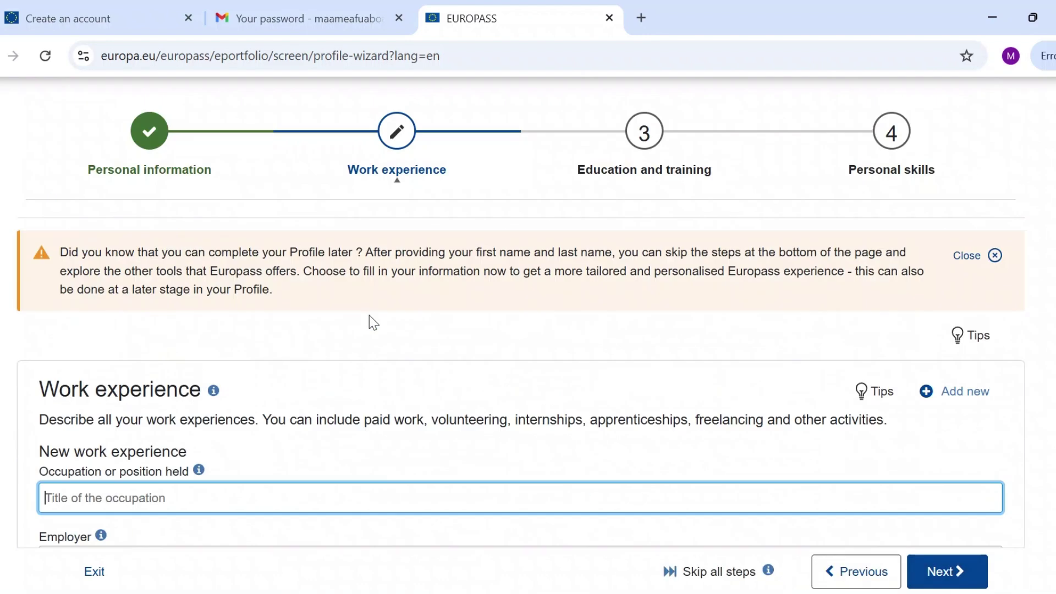
{"action": "scroll", "coordinate": [368, 316], "scroll_direction": "down", "scroll_amount": 3}
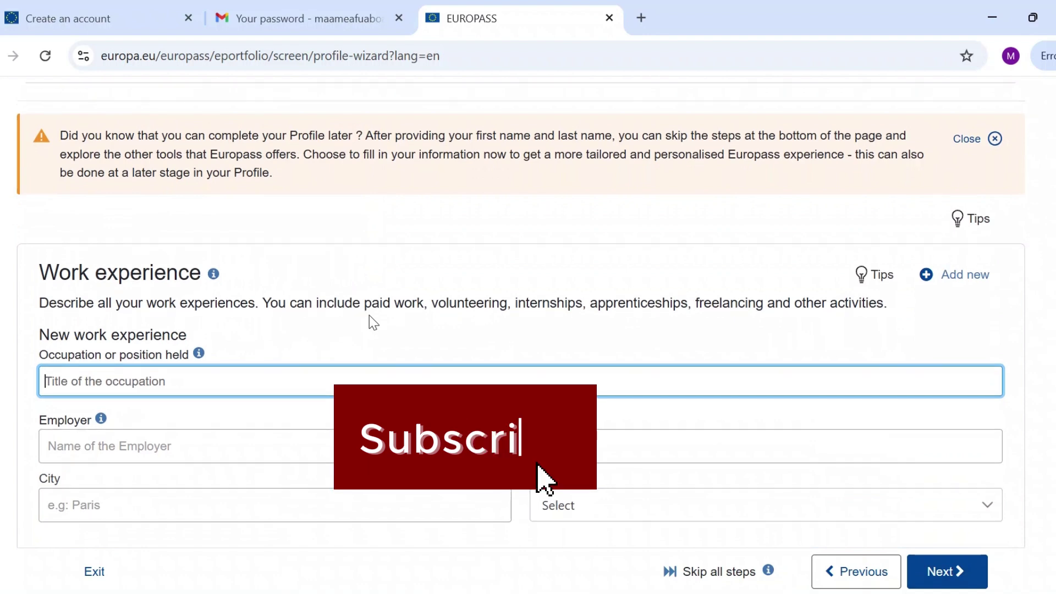
{"action": "scroll", "coordinate": [370, 316], "scroll_direction": "down", "scroll_amount": 3}
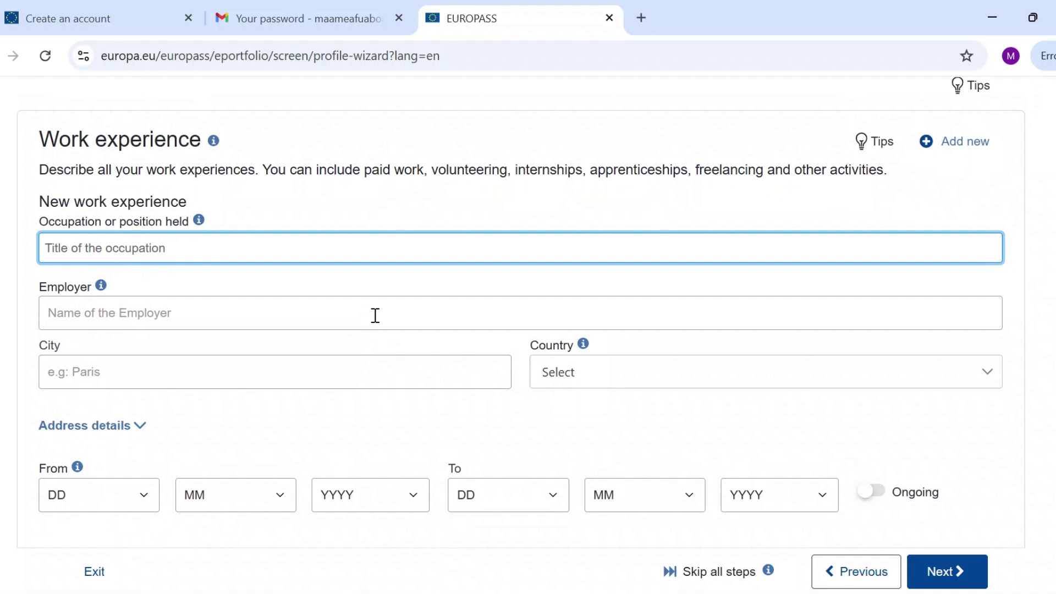
Consult the Word resume, then return to the work experience form's occupation field.
{"action": "left_click", "coordinate": [726, 528]}
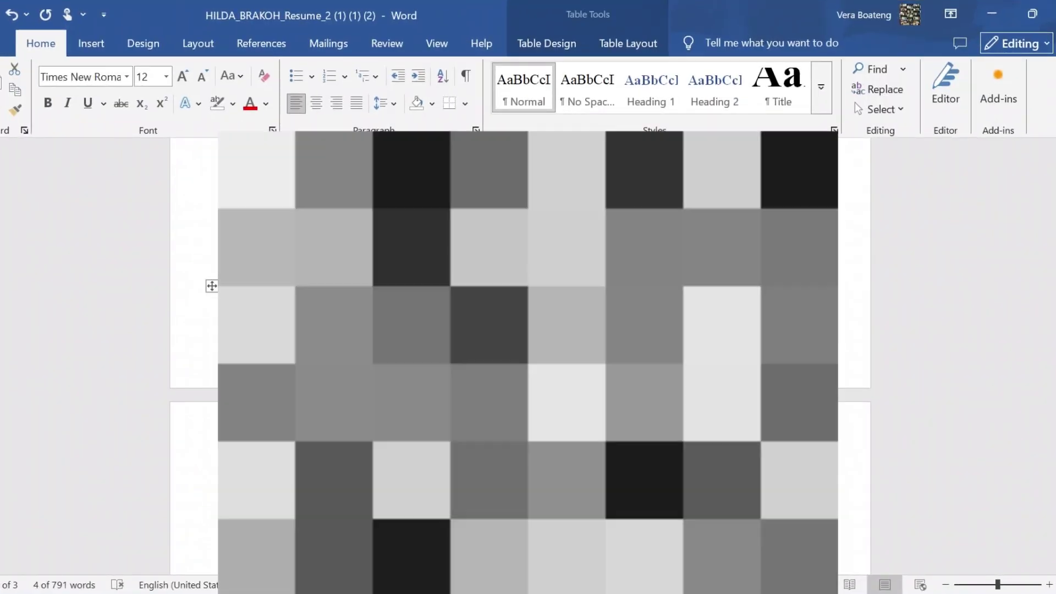
{"action": "key", "text": "alt+Tab"}
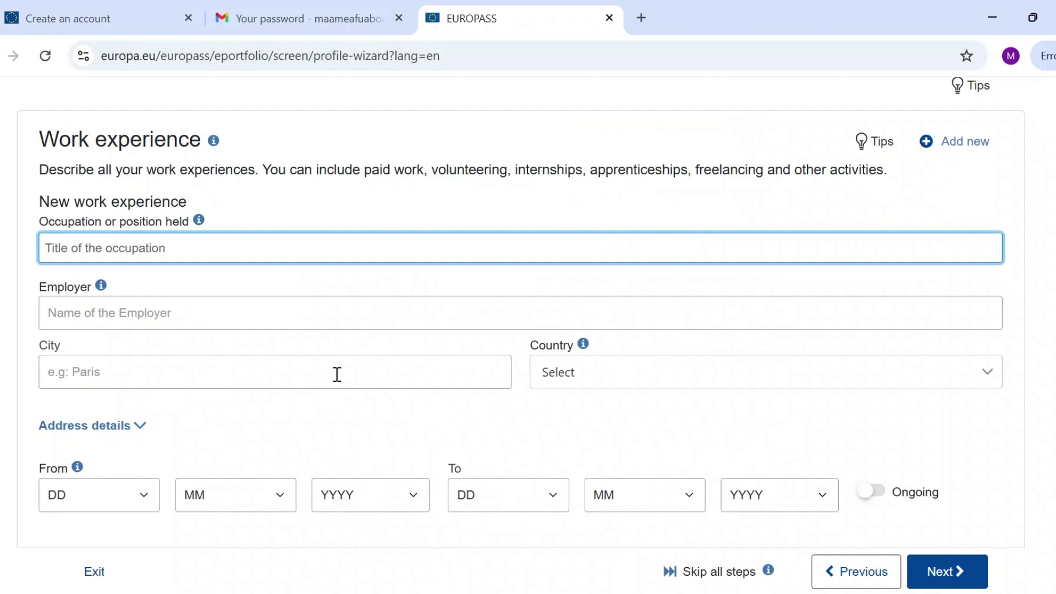
{"action": "scroll", "coordinate": [337, 373], "scroll_direction": "up", "scroll_amount": 1}
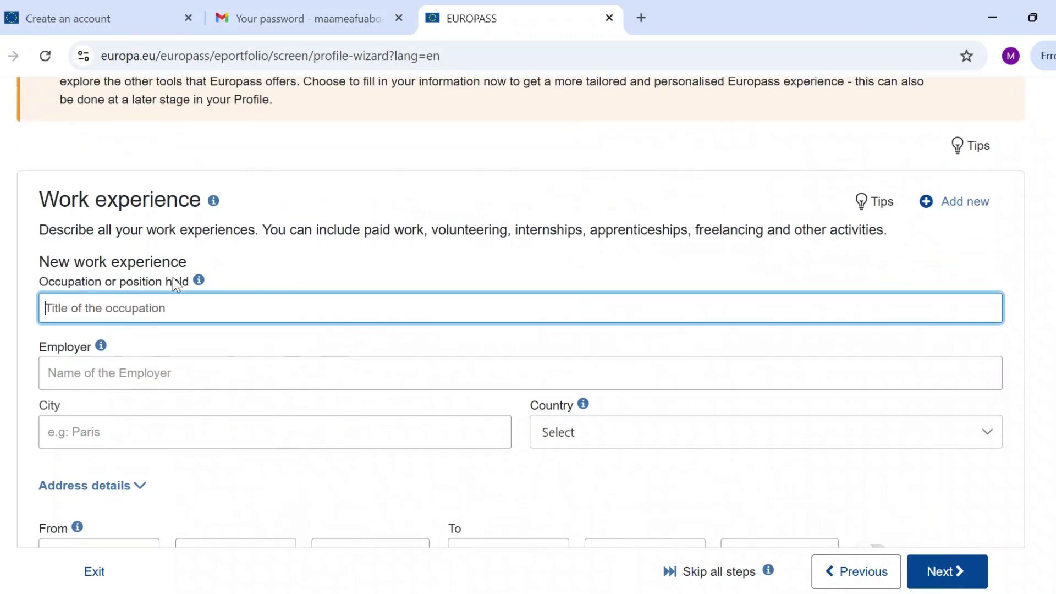
{"action": "key", "text": "alt+Tab"}
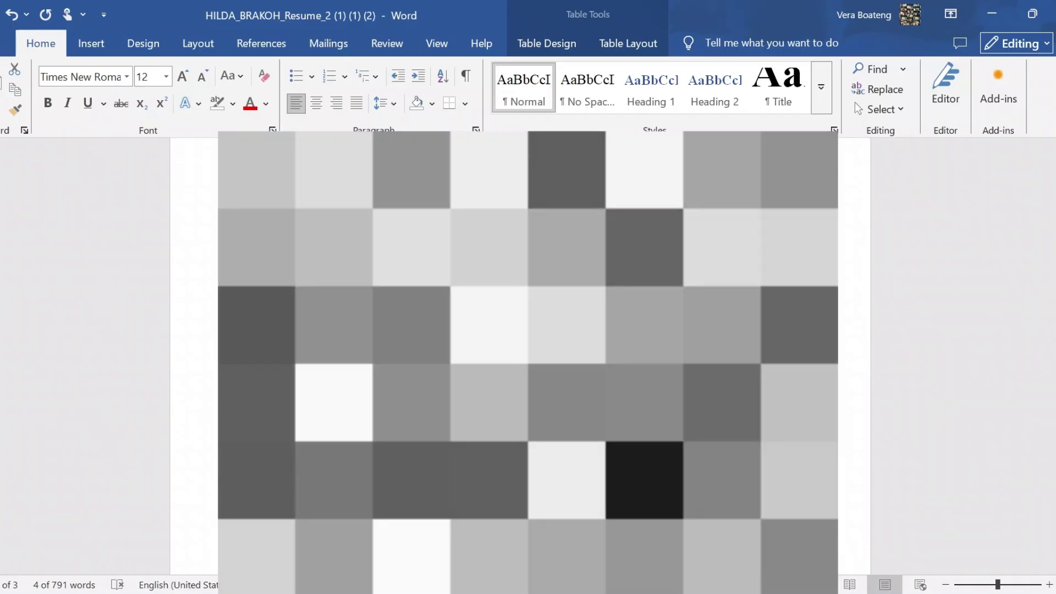
{"action": "key", "text": "ctrl+z"}
{"action": "key", "text": "alt+Tab"}
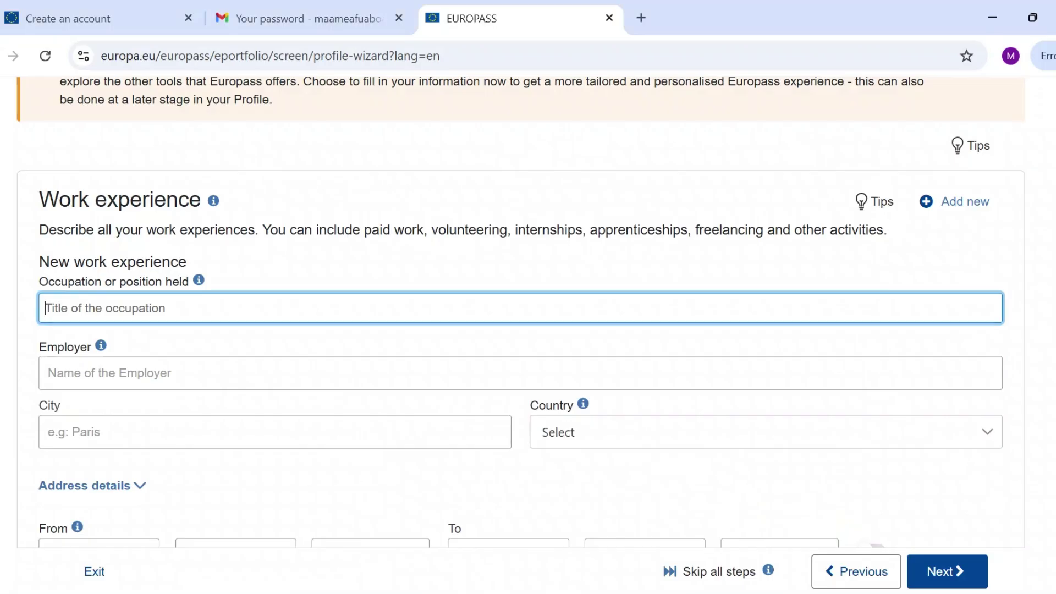
{"action": "left_click", "coordinate": [380, 300]}
Enter Midwife as the occupation and Holy Mary Clinic as the employer.
{"action": "type", "text": "Midwife"}
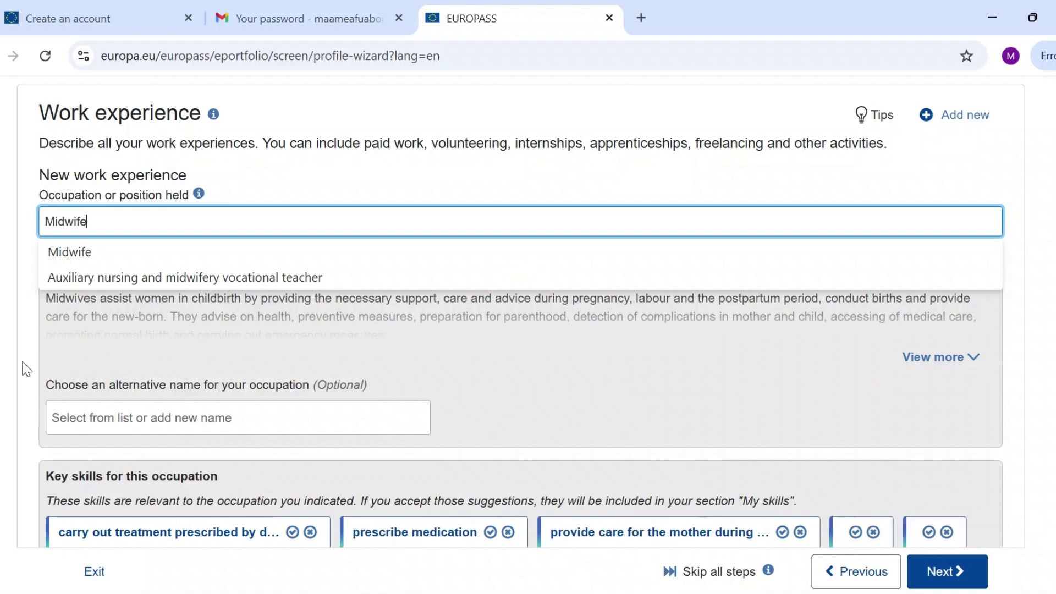
{"action": "left_click", "coordinate": [27, 371]}
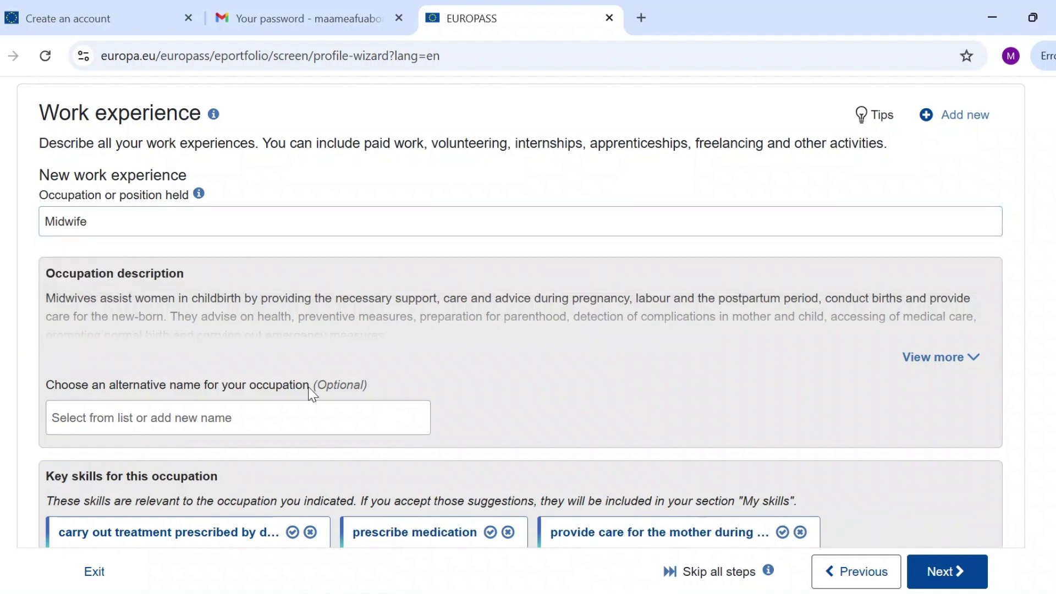
{"action": "scroll", "coordinate": [945, 403], "scroll_direction": "down", "scroll_amount": 6}
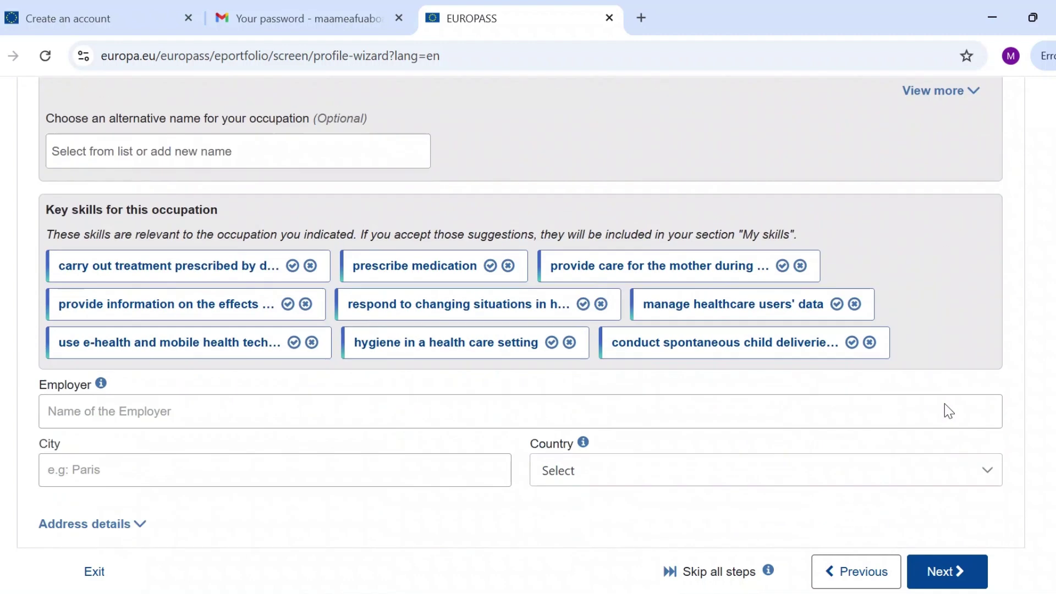
{"action": "left_click", "coordinate": [423, 347]}
{"action": "type", "text": "Hol"}
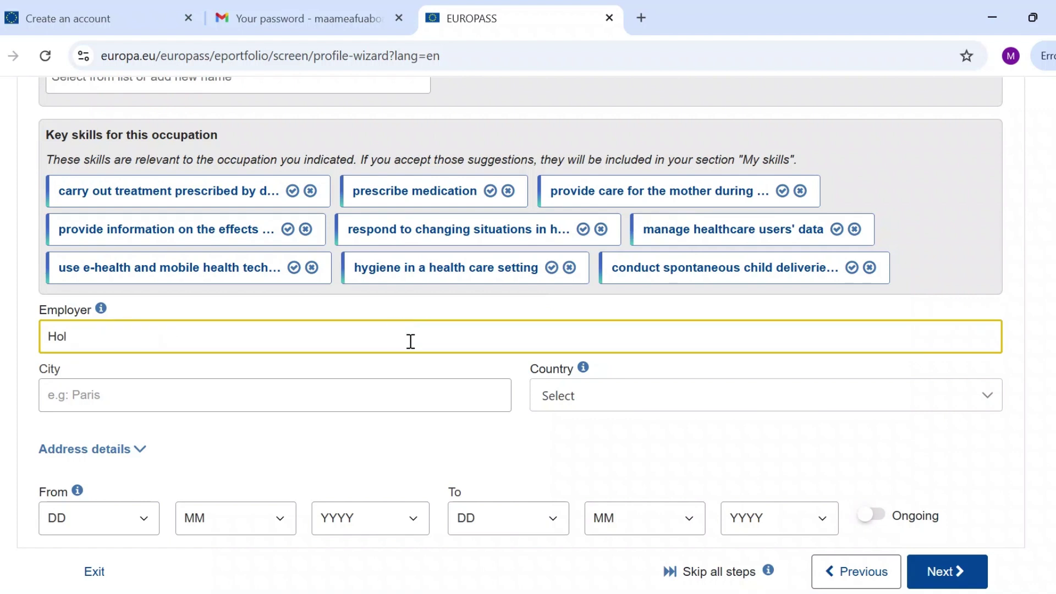
{"action": "type", "text": "y Mary Clinic"}
{"action": "left_click", "coordinate": [26, 422]}
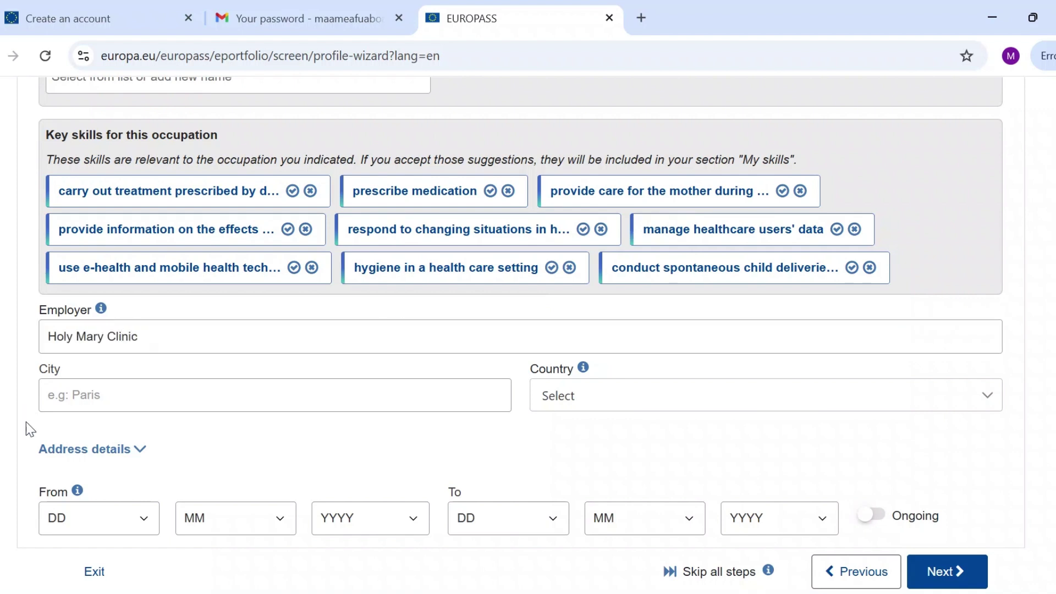
Set the job's city to Accra and country to Ghana.
{"action": "scroll", "coordinate": [25, 421], "scroll_direction": "down", "scroll_amount": 2}
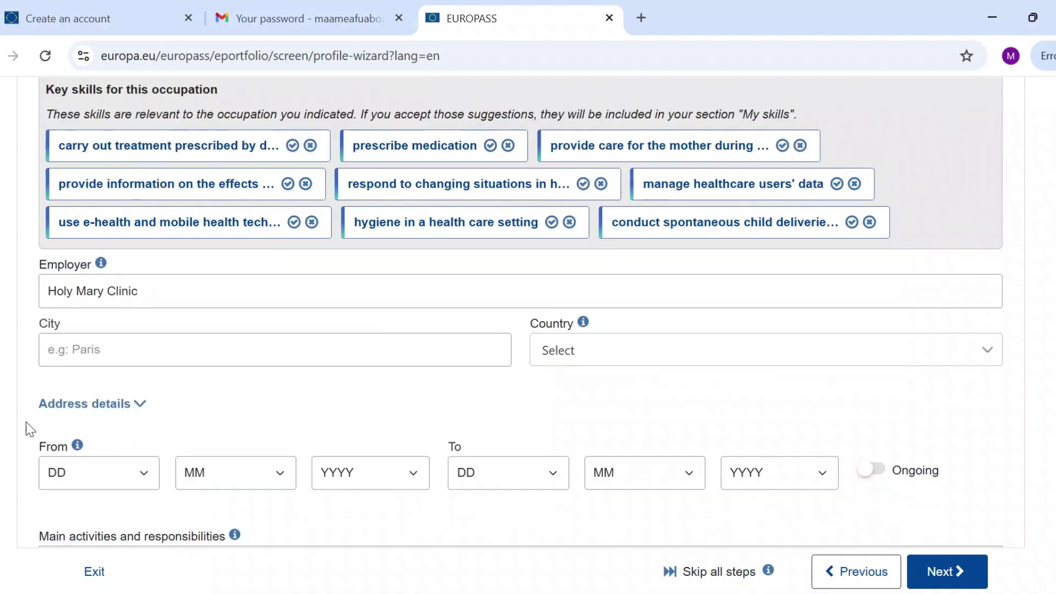
{"action": "left_click", "coordinate": [184, 309]}
{"action": "type", "text": "A"}
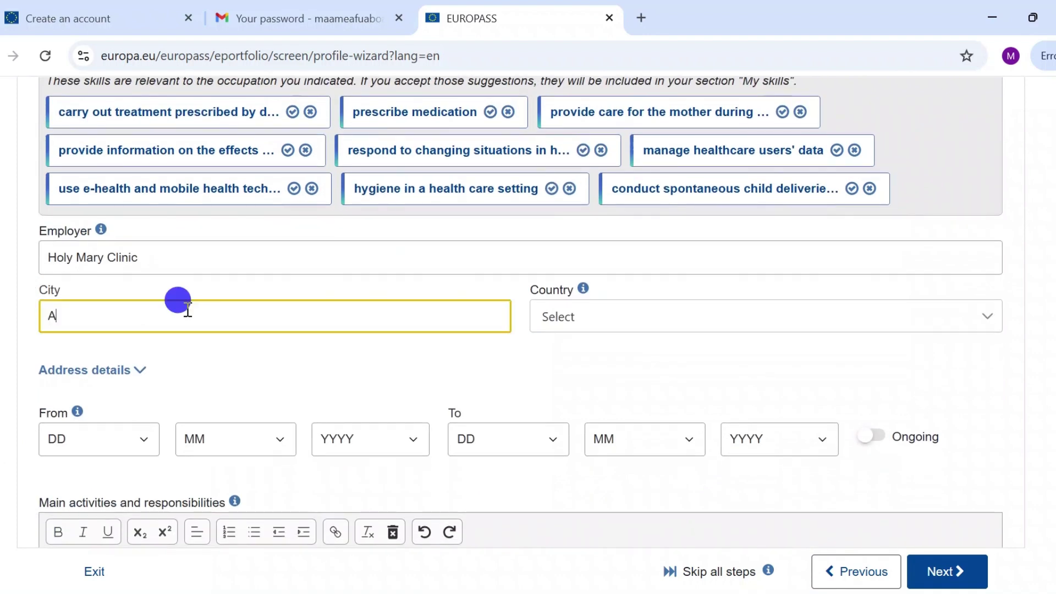
{"action": "type", "text": "ccra"}
{"action": "left_click", "coordinate": [583, 317]}
{"action": "type", "text": "Ghana"}
{"action": "left_click", "coordinate": [579, 374]}
{"action": "scroll", "coordinate": [592, 403], "scroll_direction": "down", "scroll_amount": 3}
{"action": "left_click", "coordinate": [140, 271]}
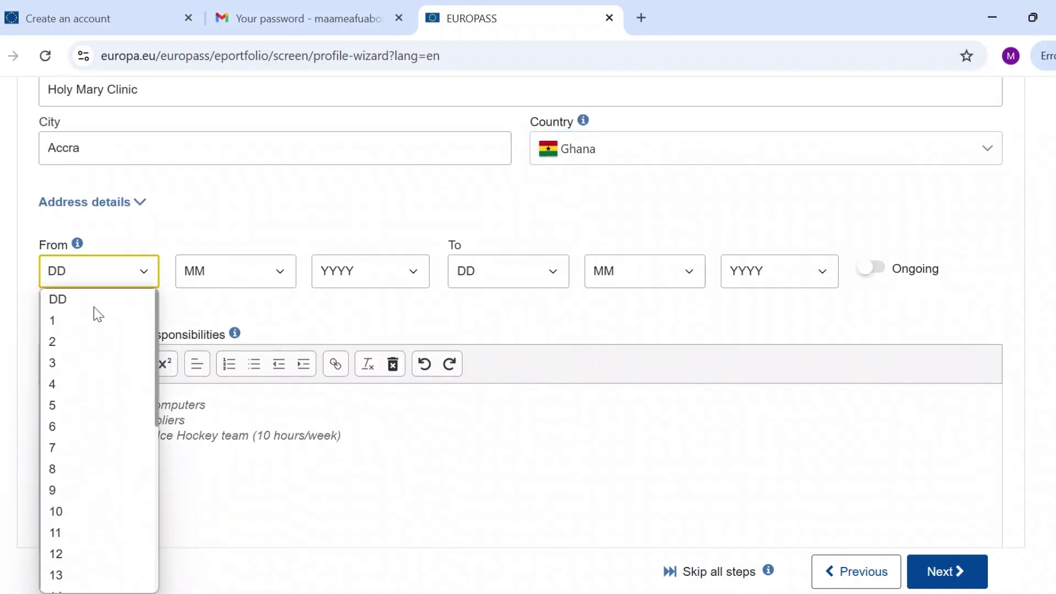
Set the start date to 1/5/2020.
{"action": "left_click", "coordinate": [97, 320]}
{"action": "left_click", "coordinate": [288, 269]}
{"action": "left_click", "coordinate": [231, 405]}
{"action": "left_click", "coordinate": [414, 271]}
{"action": "left_click", "coordinate": [335, 511]}
{"action": "left_click", "coordinate": [414, 271]}
{"action": "left_click", "coordinate": [335, 405]}
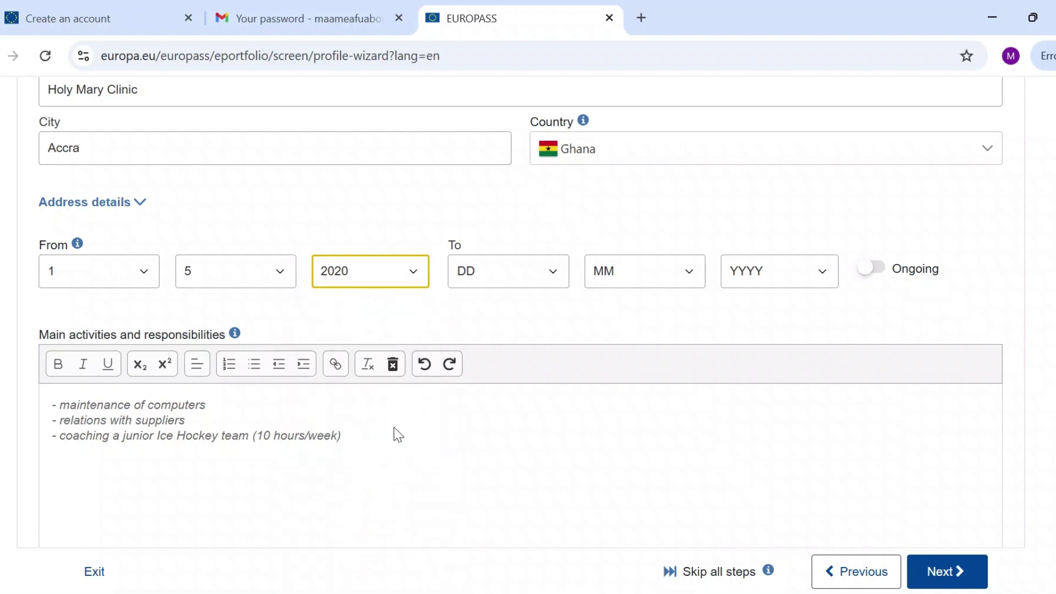
{"action": "left_click", "coordinate": [552, 271]}
Mark the Midwife job as ongoing.
{"action": "left_click", "coordinate": [620, 321]}
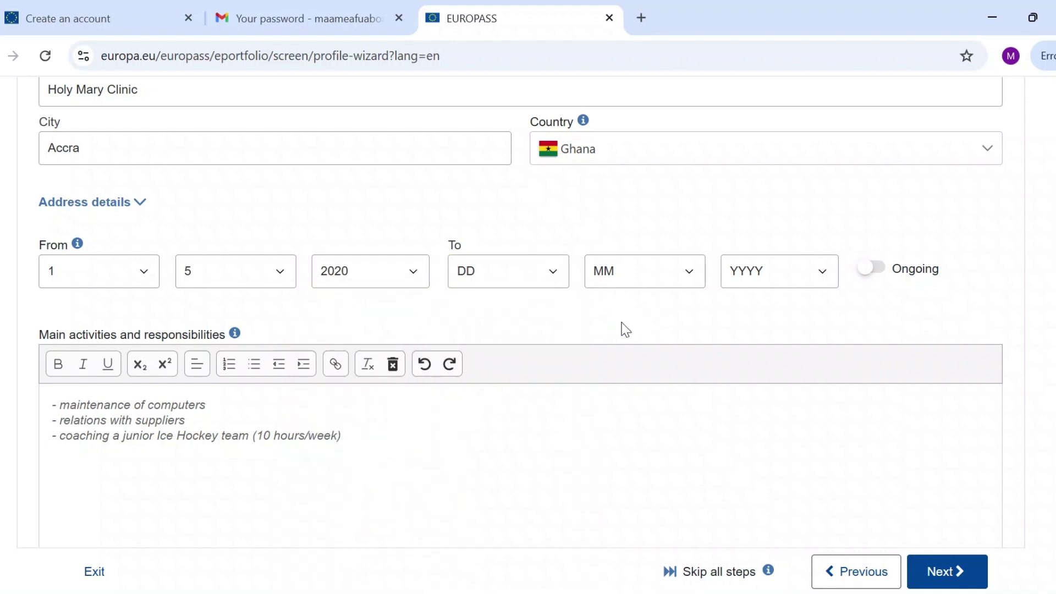
{"action": "scroll", "coordinate": [626, 330], "scroll_direction": "up", "scroll_amount": 3}
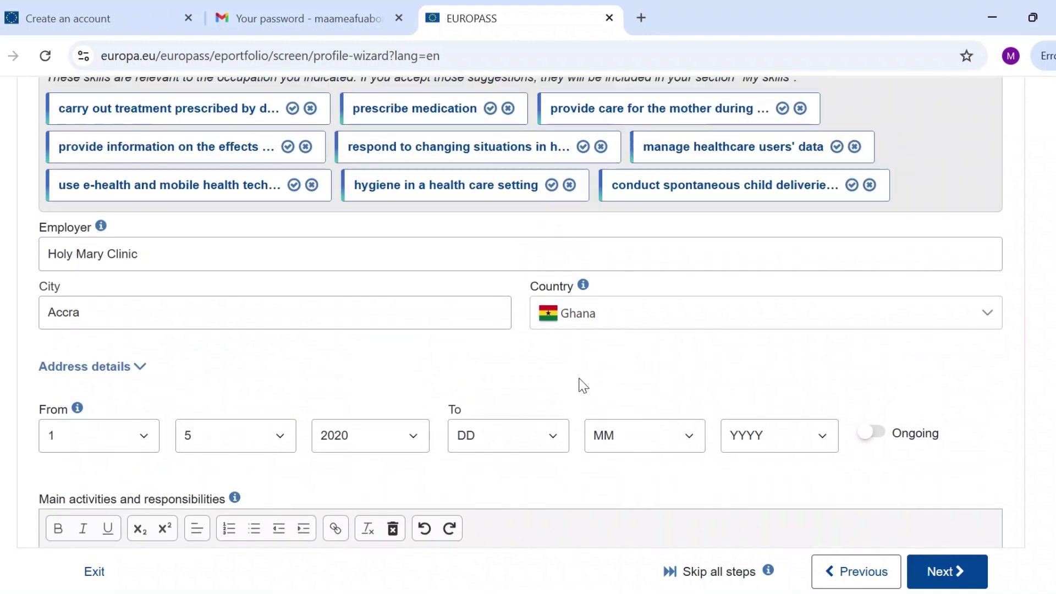
{"action": "scroll", "coordinate": [651, 491], "scroll_direction": "down", "scroll_amount": 1}
{"action": "scroll", "coordinate": [650, 493], "scroll_direction": "down", "scroll_amount": 2}
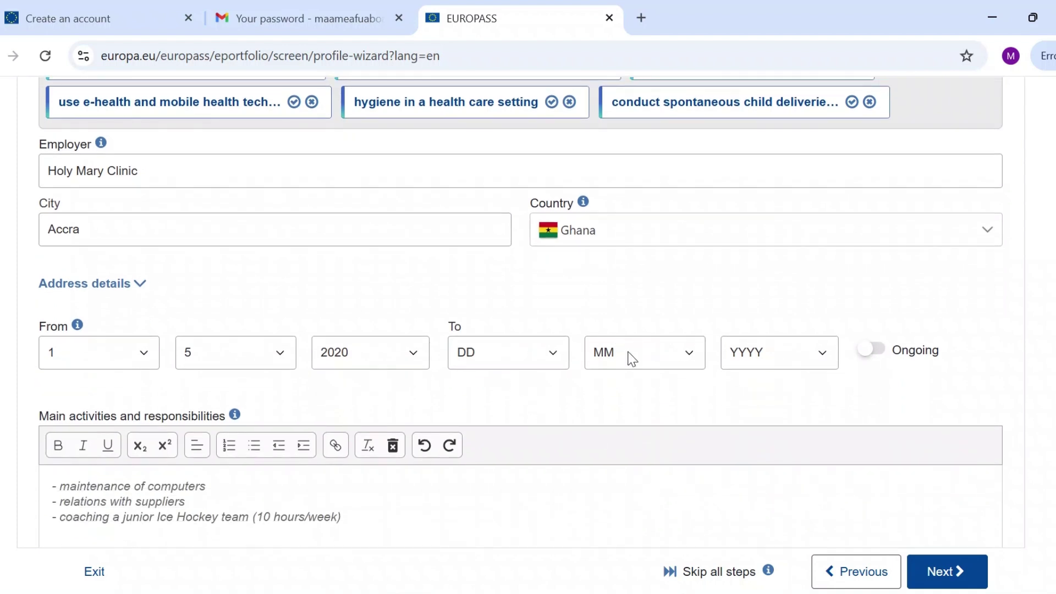
{"action": "left_click", "coordinate": [866, 354]}
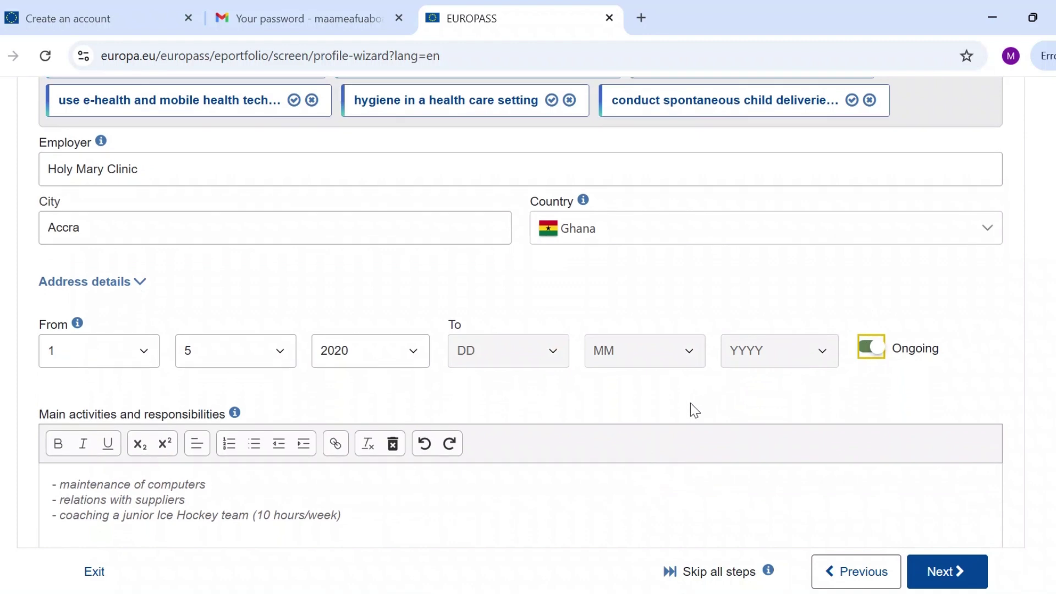
Delete the sample text from the main activities box.
{"action": "scroll", "coordinate": [691, 403], "scroll_direction": "down", "scroll_amount": 3}
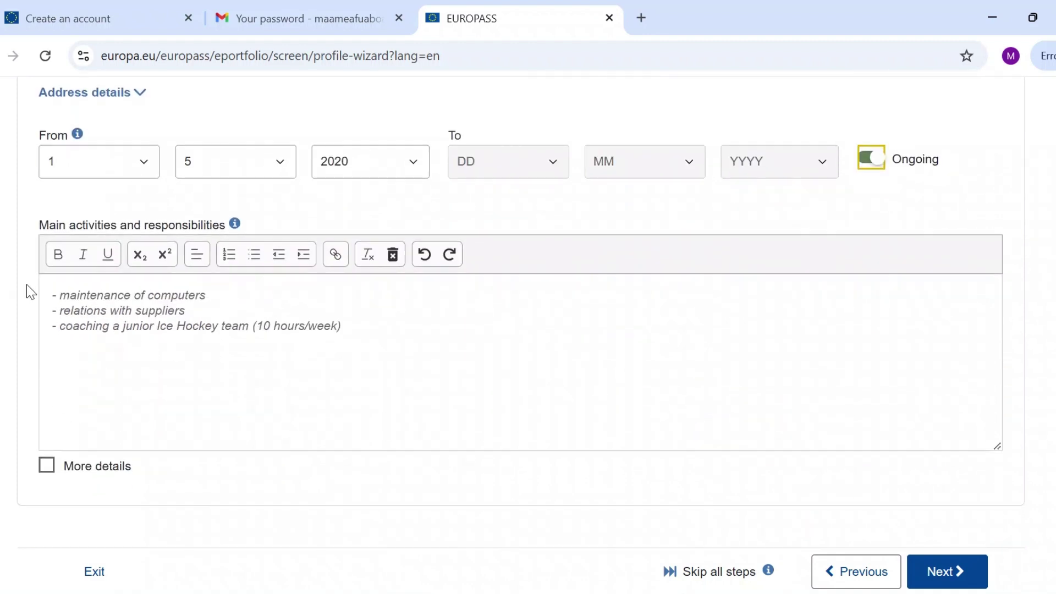
{"action": "left_click_drag", "start_coordinate": [54, 295], "coordinate": [379, 342]}
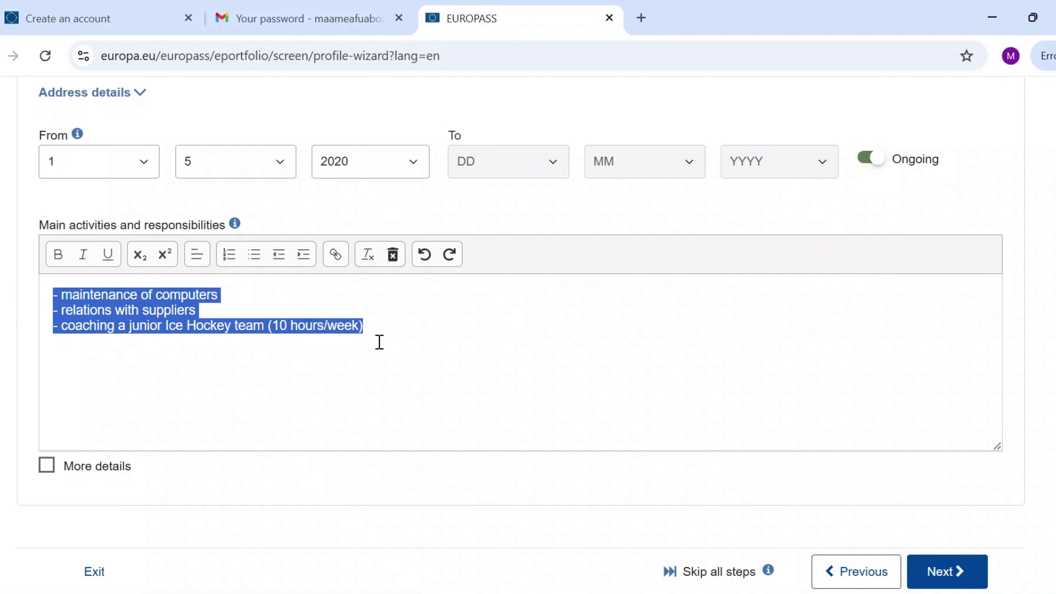
{"action": "key", "text": "BackSpace"}
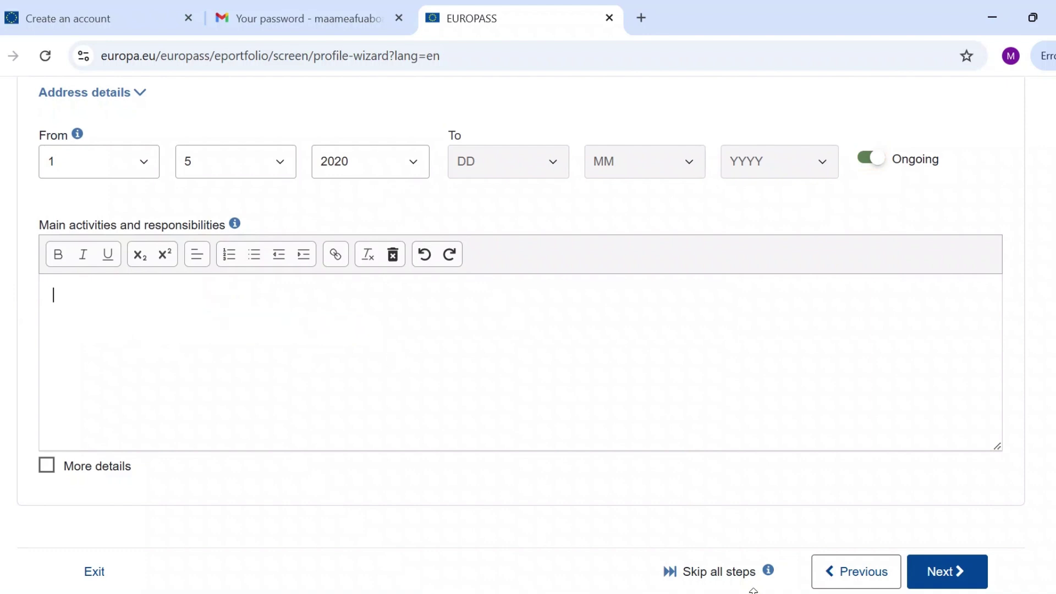
Switch to the Word resume and select the 81-word bulleted passage on the next page.
{"action": "mouse_move", "coordinate": [753, 592]}
{"action": "left_click", "coordinate": [727, 528]}
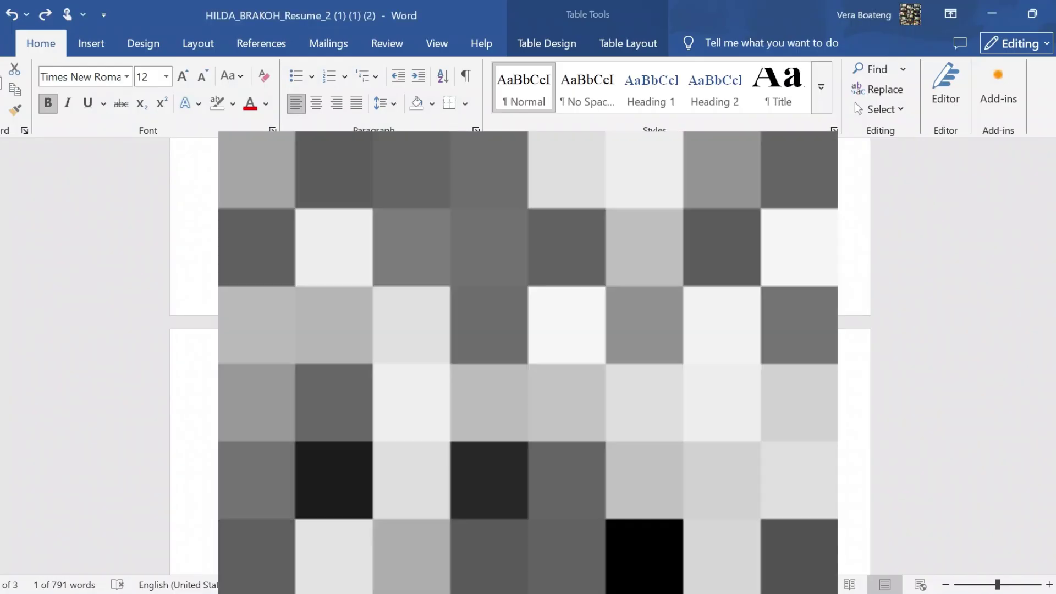
{"action": "scroll", "coordinate": [519, 355], "scroll_direction": "down", "scroll_amount": 5}
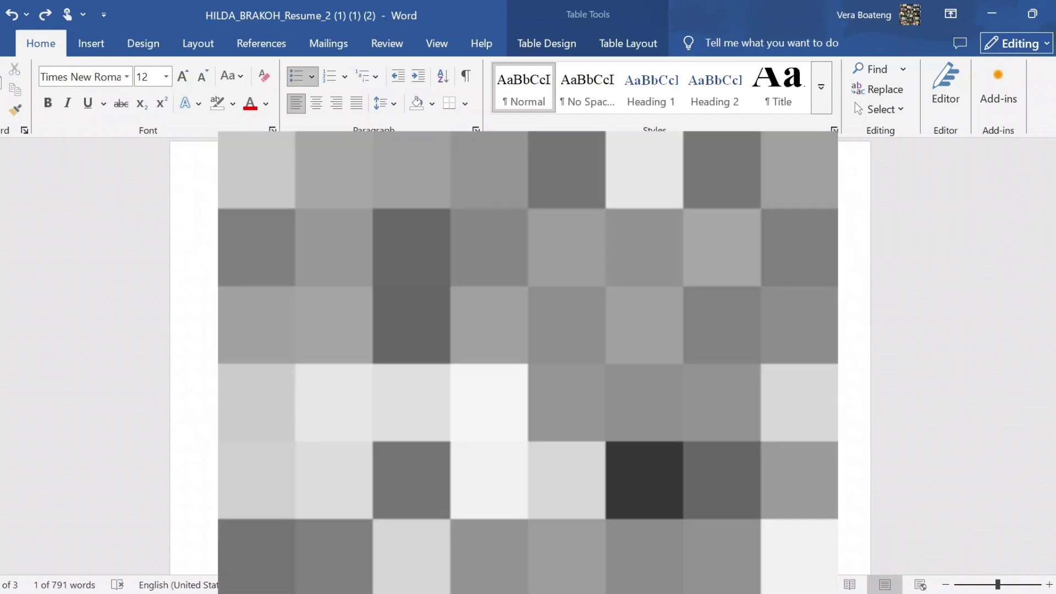
{"action": "left_click", "coordinate": [520, 355]}
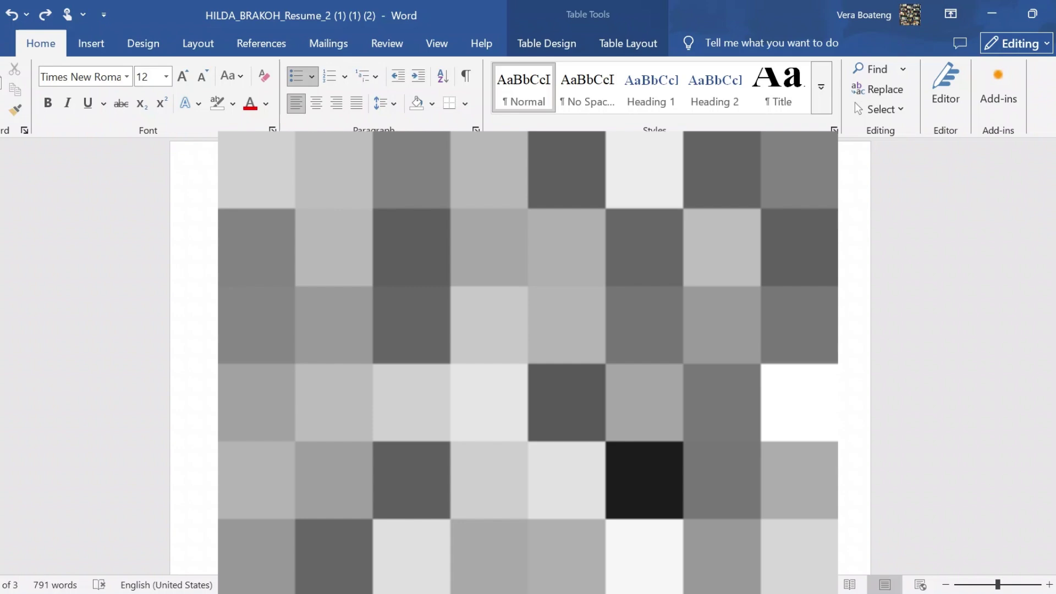
{"action": "left_click_drag", "start_coordinate": [286, 263], "coordinate": [657, 380]}
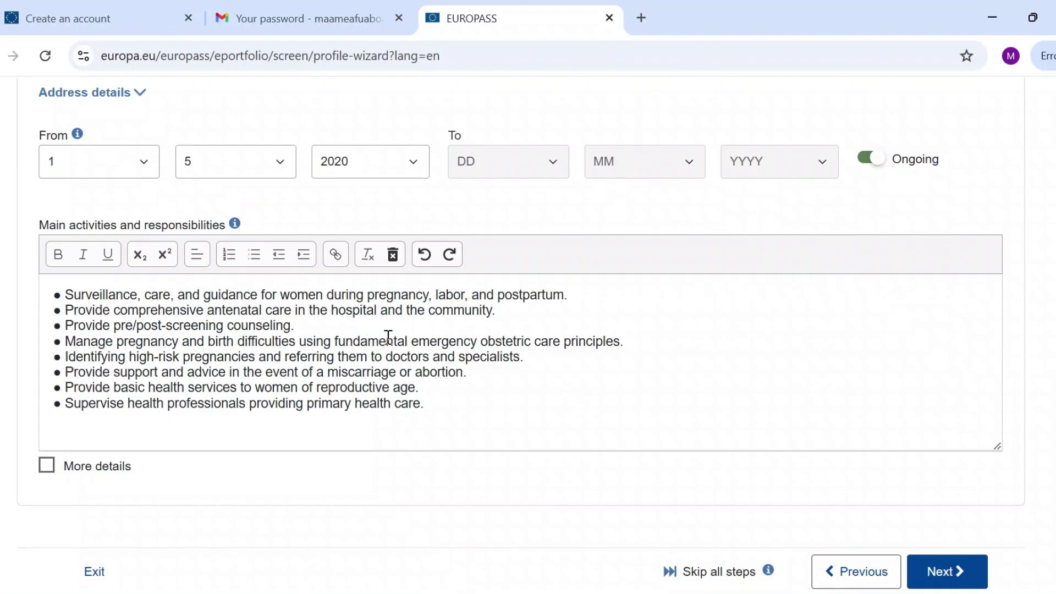
Save the Midwife job at Holy Mary Clinic with Add new and open a blank work experience form.
{"action": "scroll", "coordinate": [388, 337], "scroll_direction": "up", "scroll_amount": 5}
{"action": "scroll", "coordinate": [388, 336], "scroll_direction": "down", "scroll_amount": 3}
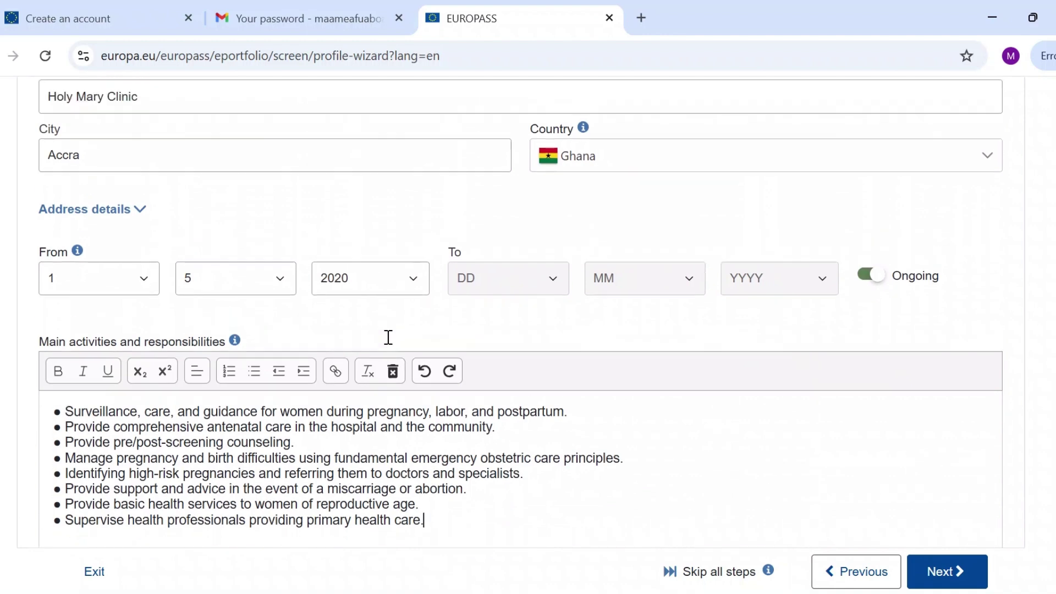
{"action": "scroll", "coordinate": [387, 337], "scroll_direction": "up", "scroll_amount": 5}
{"action": "scroll", "coordinate": [387, 336], "scroll_direction": "down", "scroll_amount": 7}
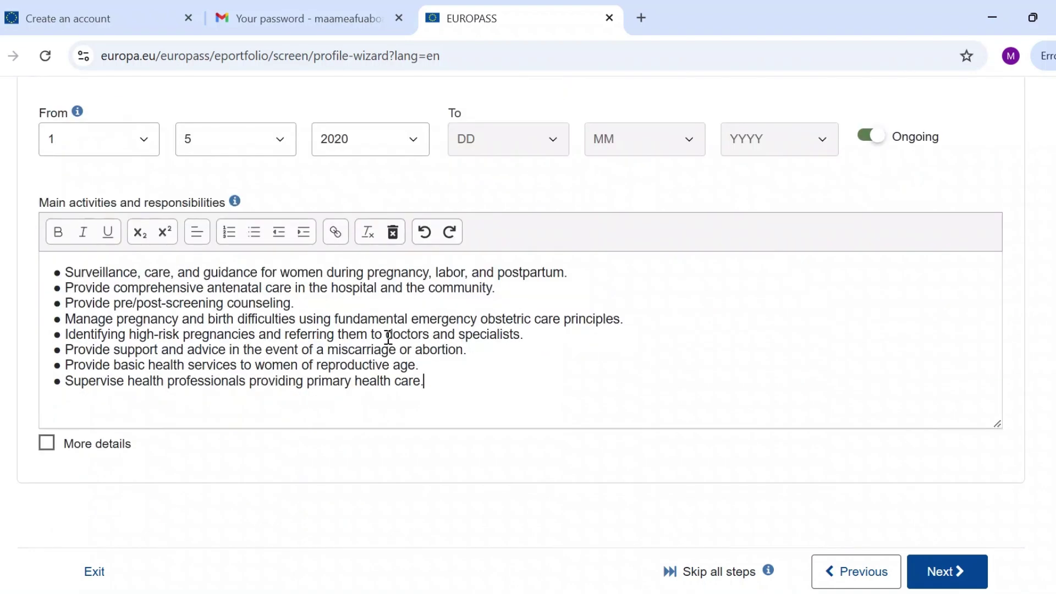
{"action": "scroll", "coordinate": [388, 336], "scroll_direction": "up", "scroll_amount": 6}
{"action": "scroll", "coordinate": [389, 336], "scroll_direction": "down", "scroll_amount": 4}
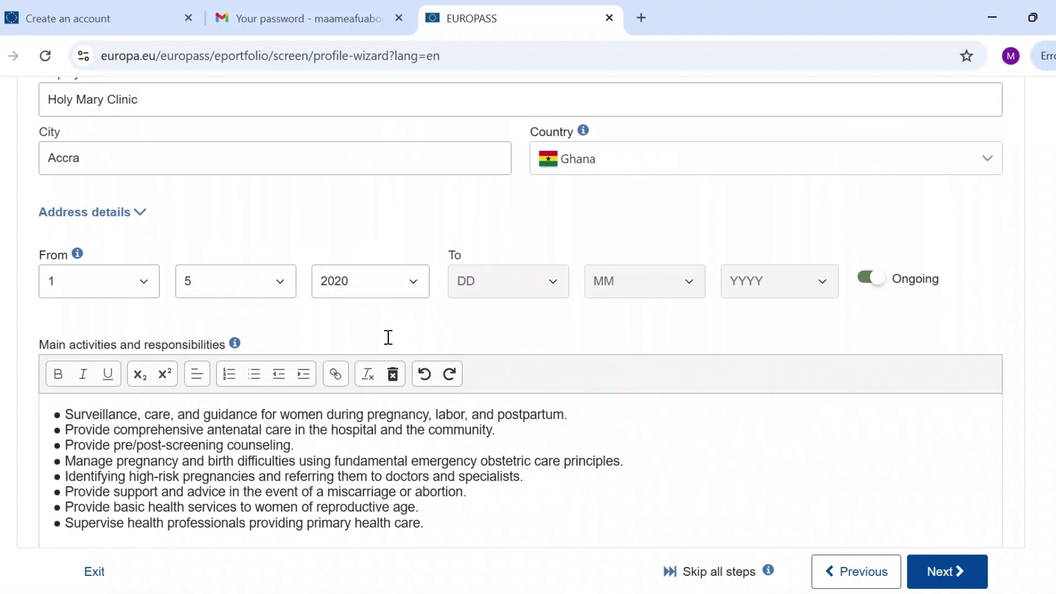
{"action": "scroll", "coordinate": [387, 337], "scroll_direction": "up", "scroll_amount": 10}
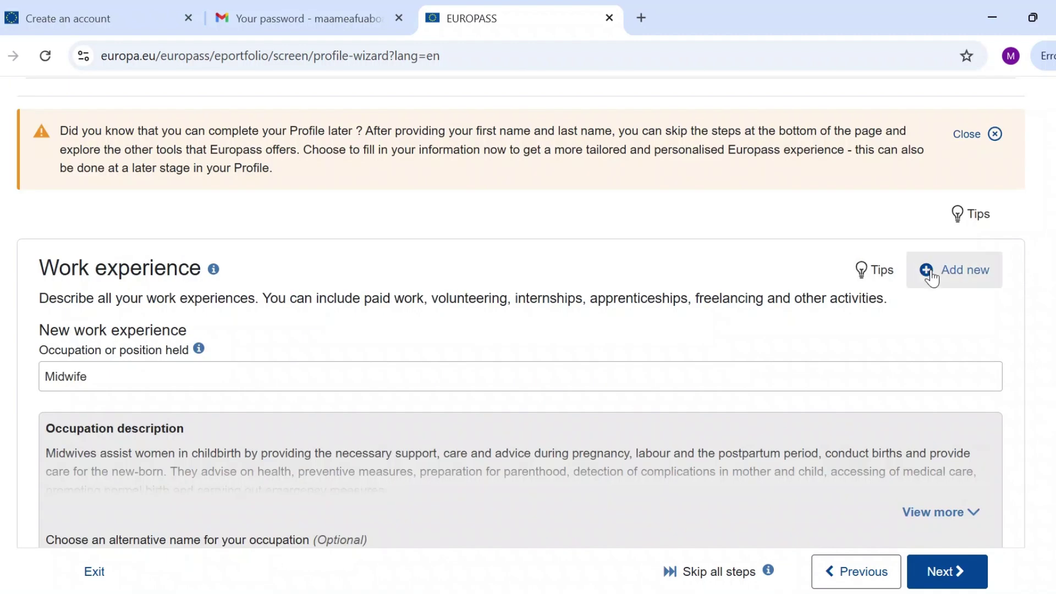
{"action": "left_click", "coordinate": [928, 273]}
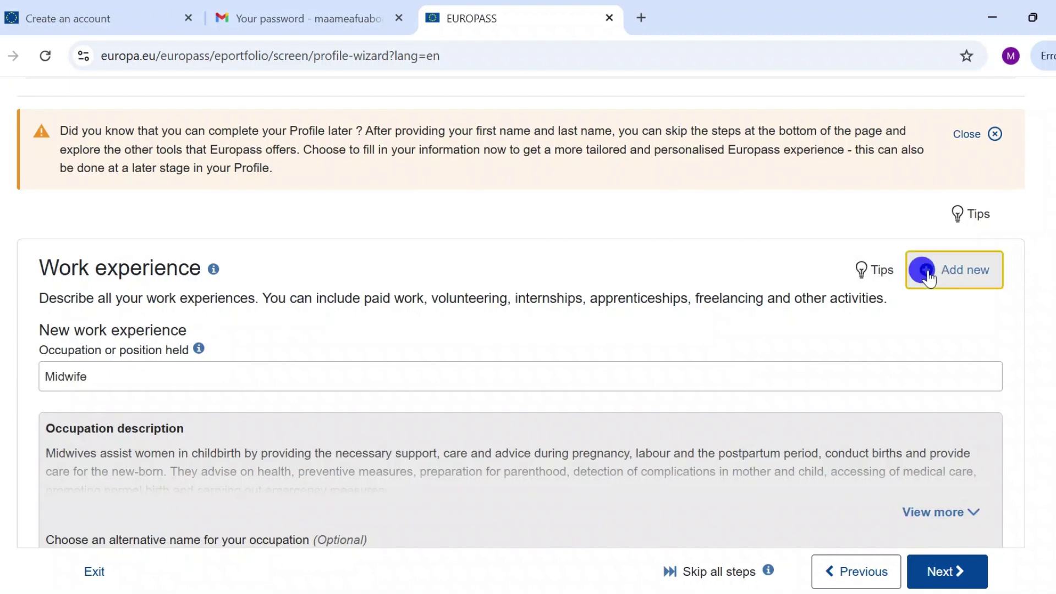
{"action": "scroll", "coordinate": [401, 432], "scroll_direction": "down", "scroll_amount": 5}
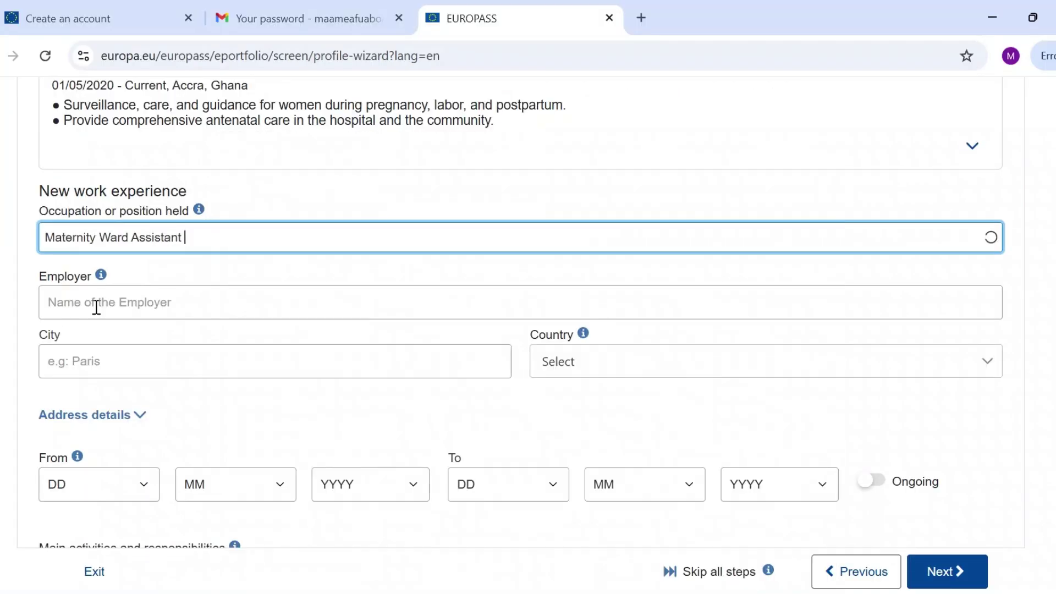
Enter employer Christ the King Hospital, city Accra and country Ghana.
{"action": "left_click", "coordinate": [97, 306]}
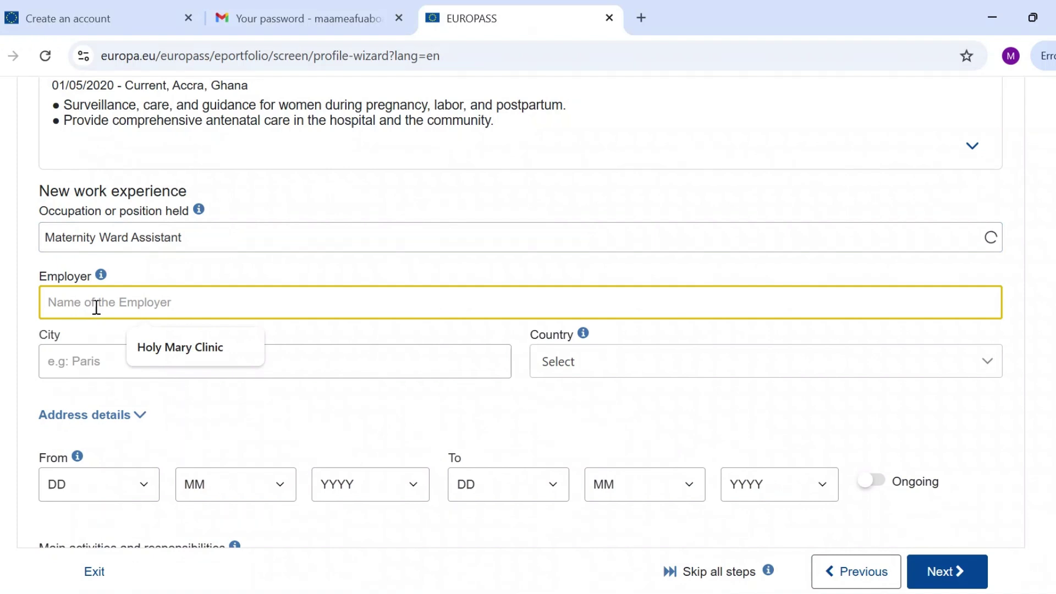
{"action": "type", "text": "Christ the King Hosp"}
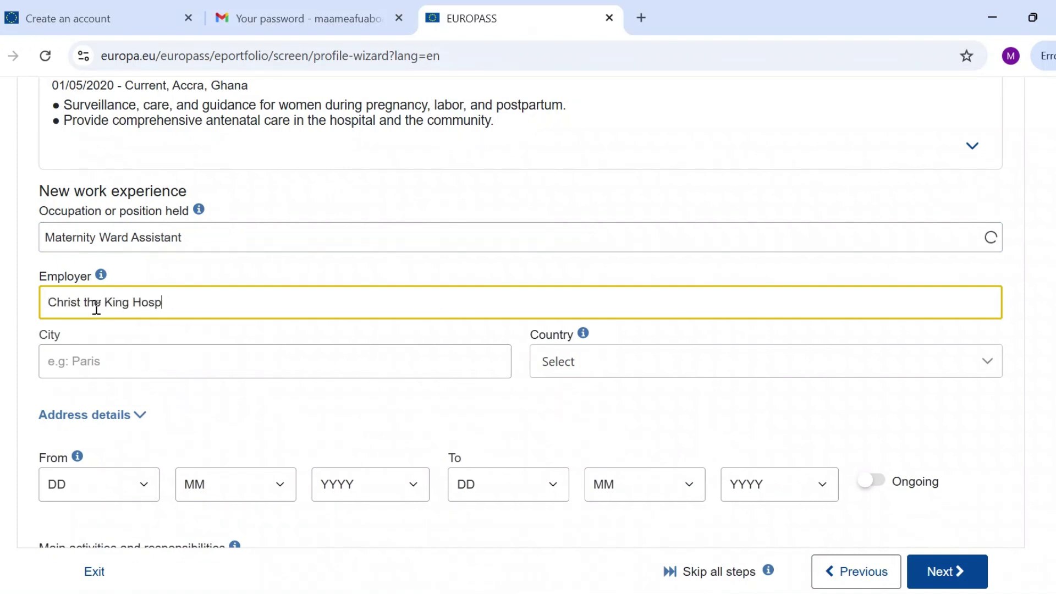
{"action": "type", "text": "ital"}
{"action": "left_click", "coordinate": [127, 361]}
{"action": "type", "text": "Accra"}
{"action": "left_click", "coordinate": [660, 361]}
Set the job dates from 15/11/2018 to 30/5/2019.
{"action": "left_click", "coordinate": [594, 429]}
{"action": "scroll", "coordinate": [550, 429], "scroll_direction": "down", "scroll_amount": 3}
{"action": "left_click", "coordinate": [143, 317]}
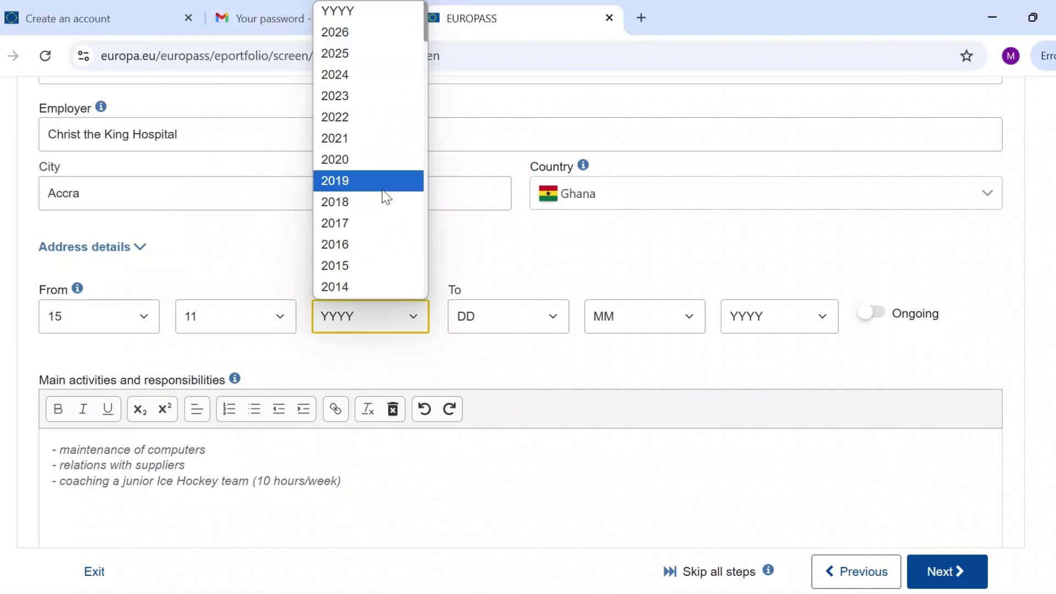
{"action": "left_click", "coordinate": [387, 201]}
{"action": "left_click", "coordinate": [509, 317]}
{"action": "left_click", "coordinate": [500, 271]}
{"action": "left_click", "coordinate": [644, 316]}
{"action": "left_click", "coordinate": [633, 118]}
{"action": "left_click", "coordinate": [779, 317]}
{"action": "left_click", "coordinate": [769, 180]}
Delete the extra 'Preparing equipment for deliveries' line, leaving six duties.
{"action": "scroll", "coordinate": [790, 346], "scroll_direction": "down", "scroll_amount": 3}
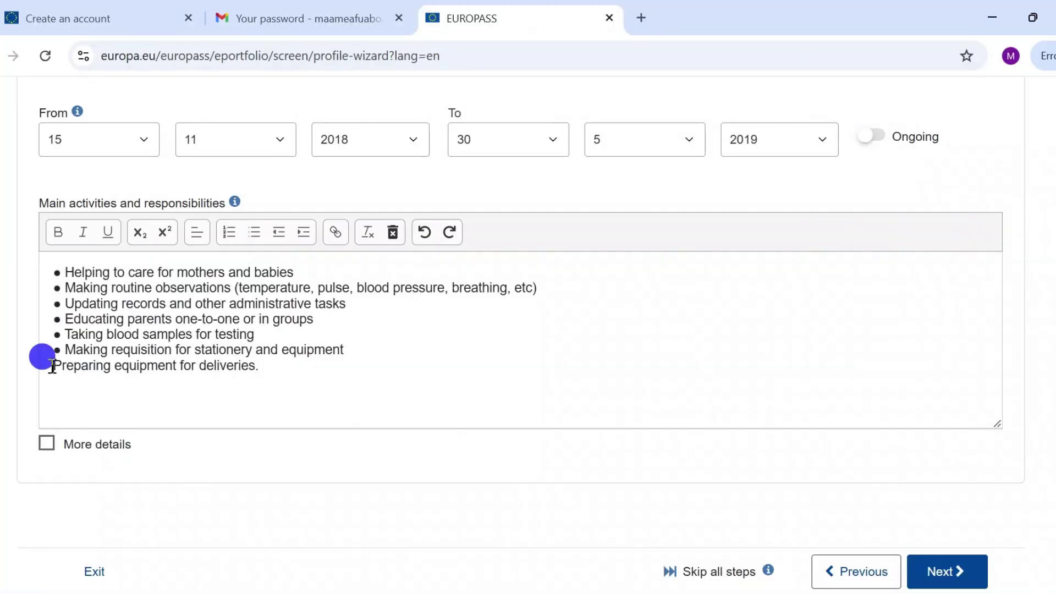
{"action": "left_click_drag", "start_coordinate": [38, 358], "coordinate": [267, 360]}
{"action": "key", "text": "BackSpace"}
{"action": "scroll", "coordinate": [387, 439], "scroll_direction": "up", "scroll_amount": 3}
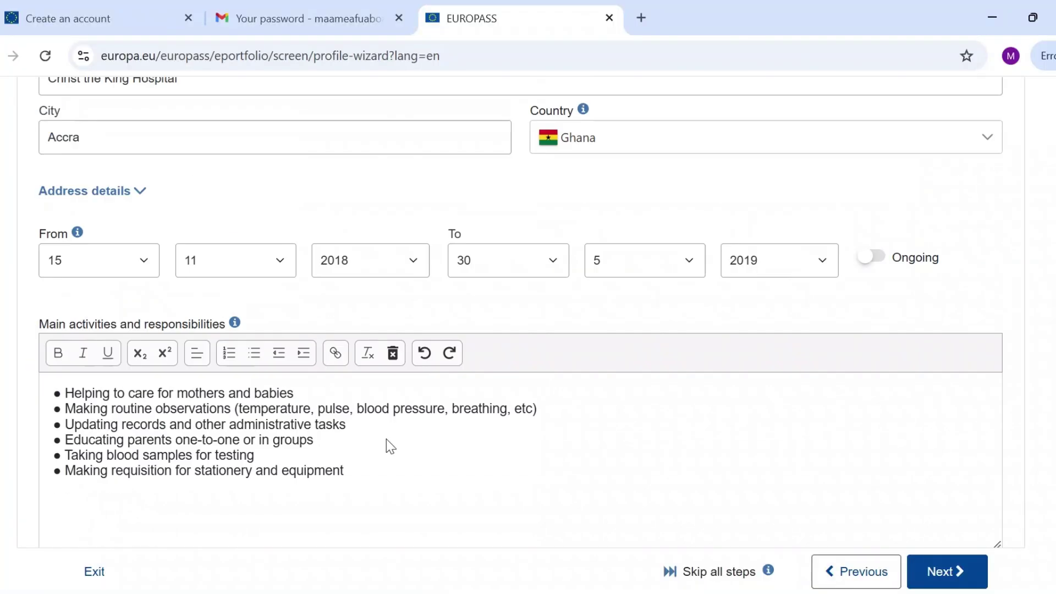
{"action": "scroll", "coordinate": [386, 439], "scroll_direction": "down", "scroll_amount": 2}
{"action": "scroll", "coordinate": [386, 439], "scroll_direction": "up", "scroll_amount": 5}
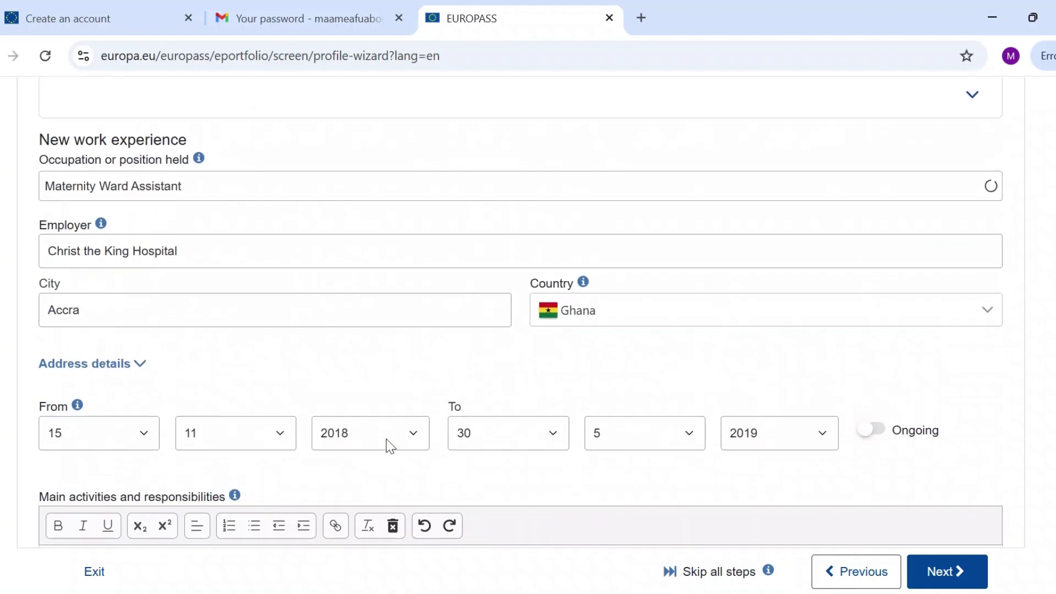
{"action": "scroll", "coordinate": [386, 439], "scroll_direction": "up", "scroll_amount": 7}
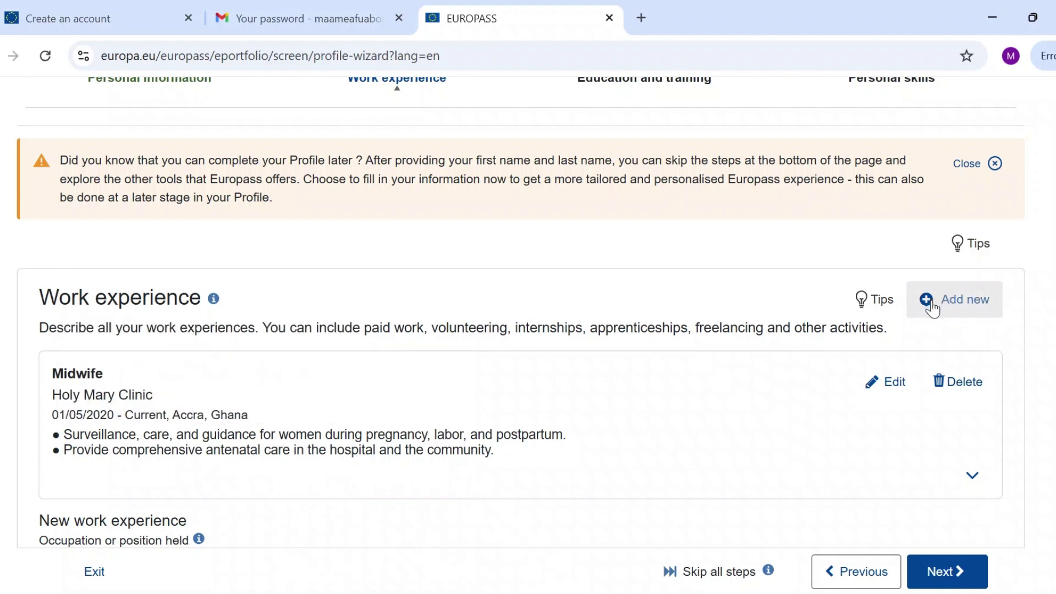
Untick More details so the Maternity Ward Assistant entry has no extra organisation fields.
{"action": "scroll", "coordinate": [704, 347], "scroll_direction": "down", "scroll_amount": 5}
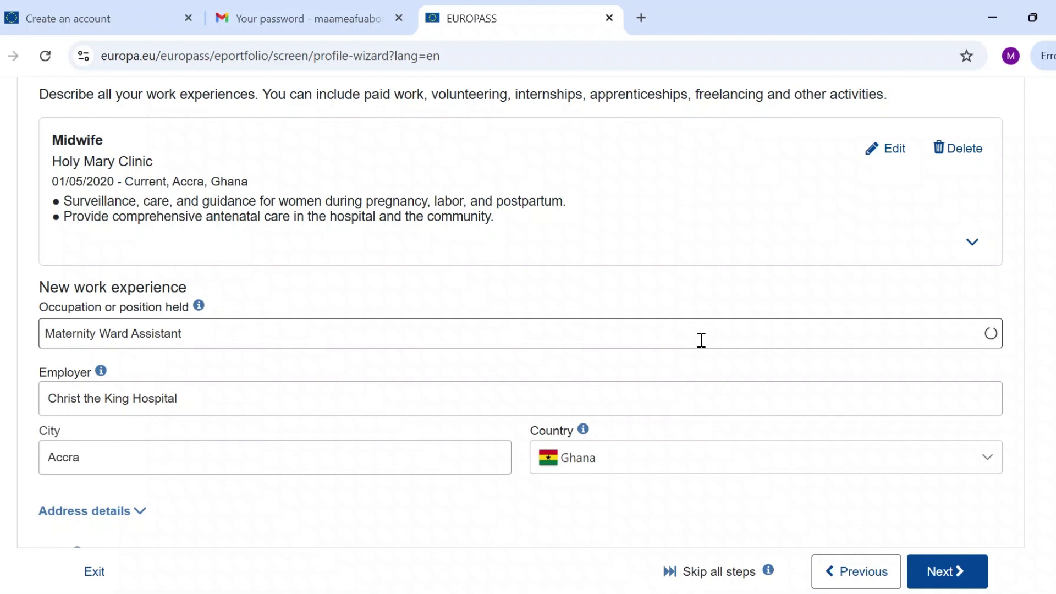
{"action": "scroll", "coordinate": [702, 340], "scroll_direction": "down", "scroll_amount": 8}
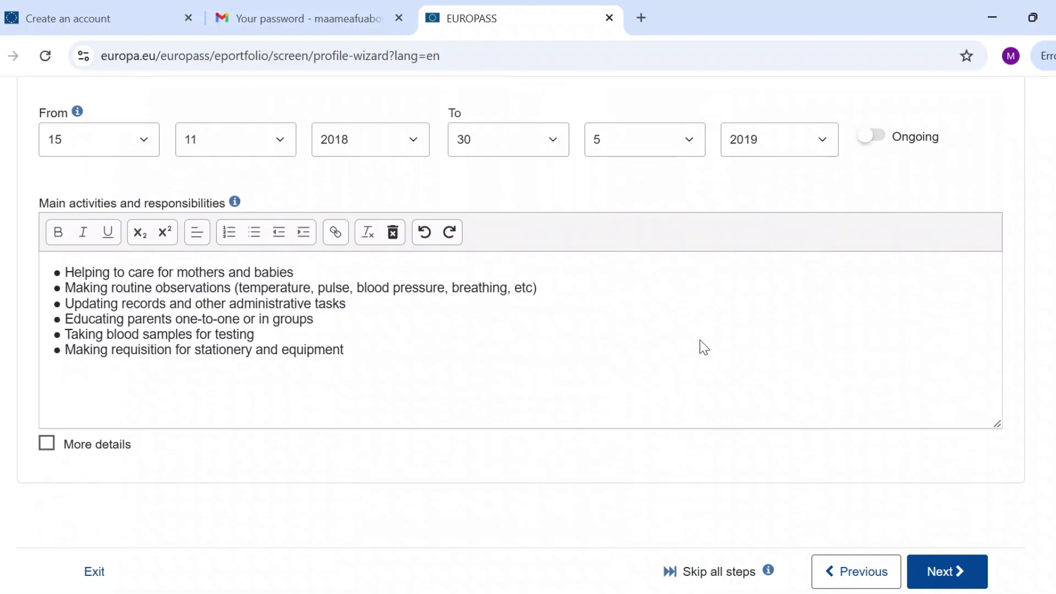
{"action": "scroll", "coordinate": [366, 373], "scroll_direction": "up", "scroll_amount": 1}
{"action": "scroll", "coordinate": [365, 373], "scroll_direction": "down", "scroll_amount": 1}
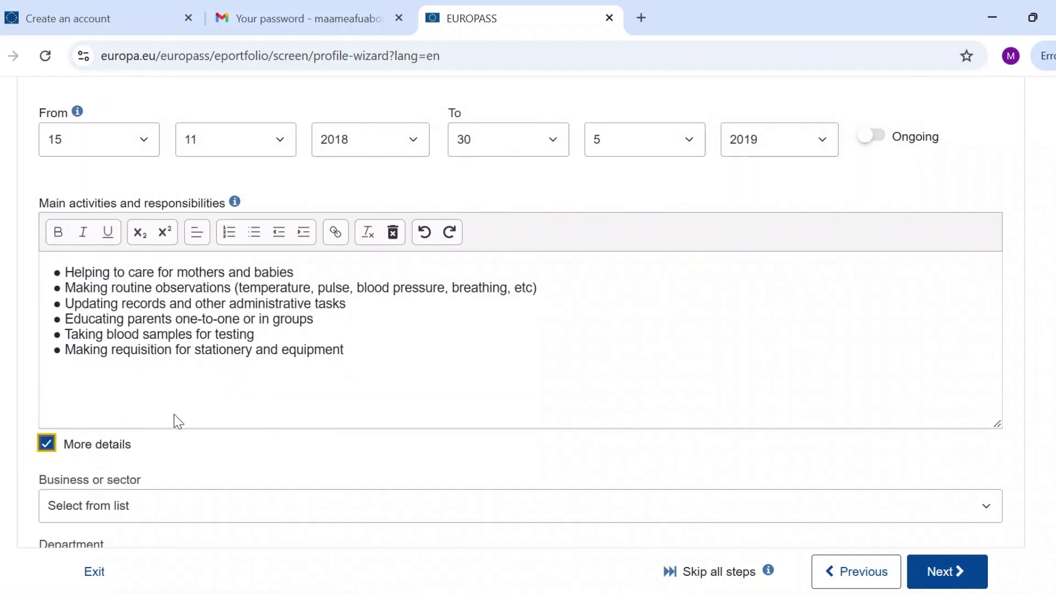
{"action": "scroll", "coordinate": [237, 428], "scroll_direction": "down", "scroll_amount": 4}
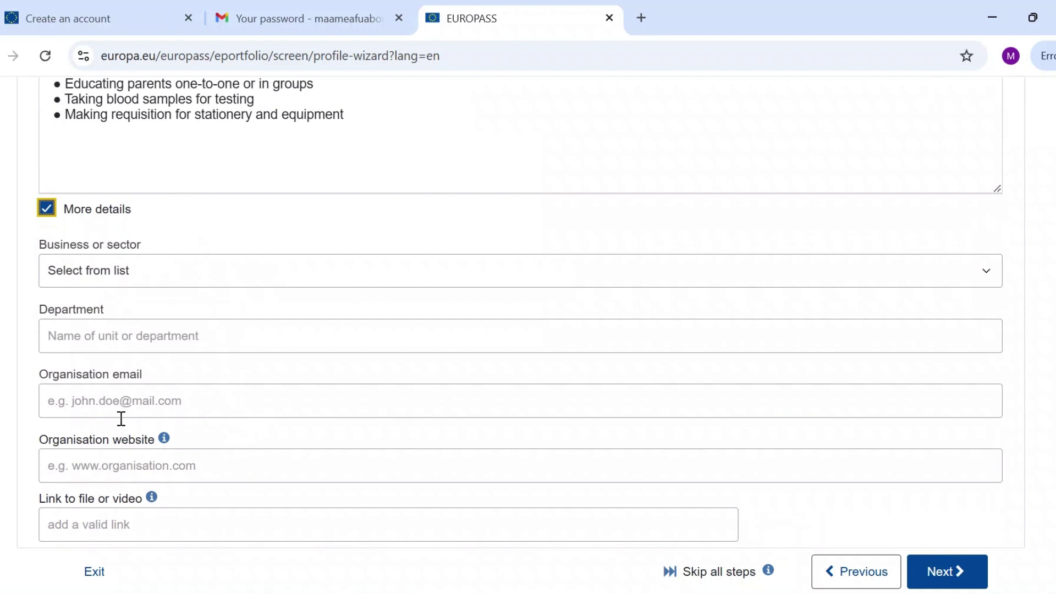
{"action": "scroll", "coordinate": [122, 424], "scroll_direction": "down", "scroll_amount": 2}
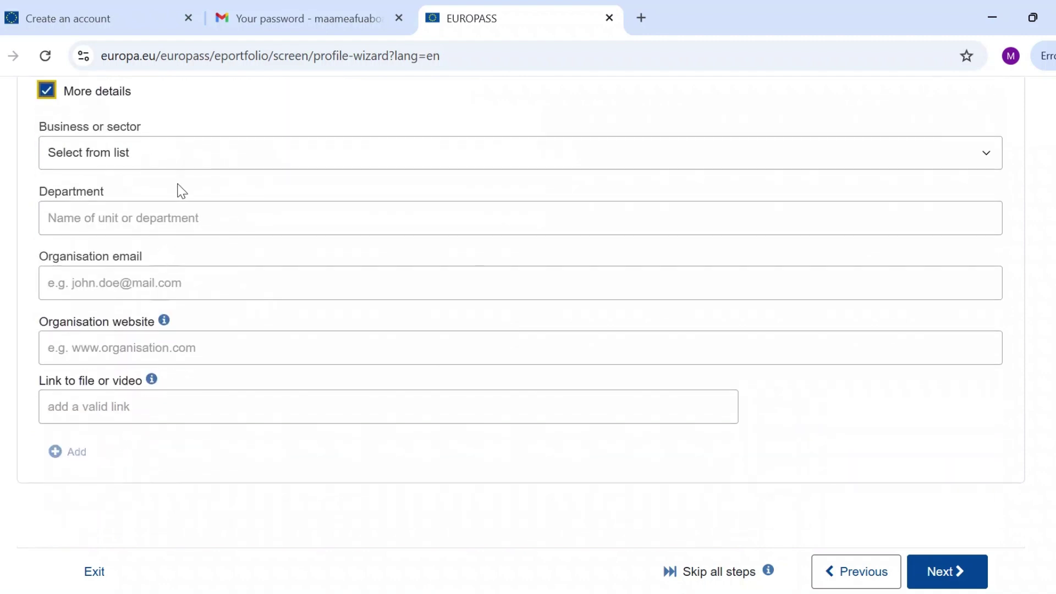
{"action": "scroll", "coordinate": [146, 383], "scroll_direction": "up", "scroll_amount": 1}
{"action": "scroll", "coordinate": [138, 379], "scroll_direction": "up", "scroll_amount": 3}
{"action": "left_click", "coordinate": [45, 282]}
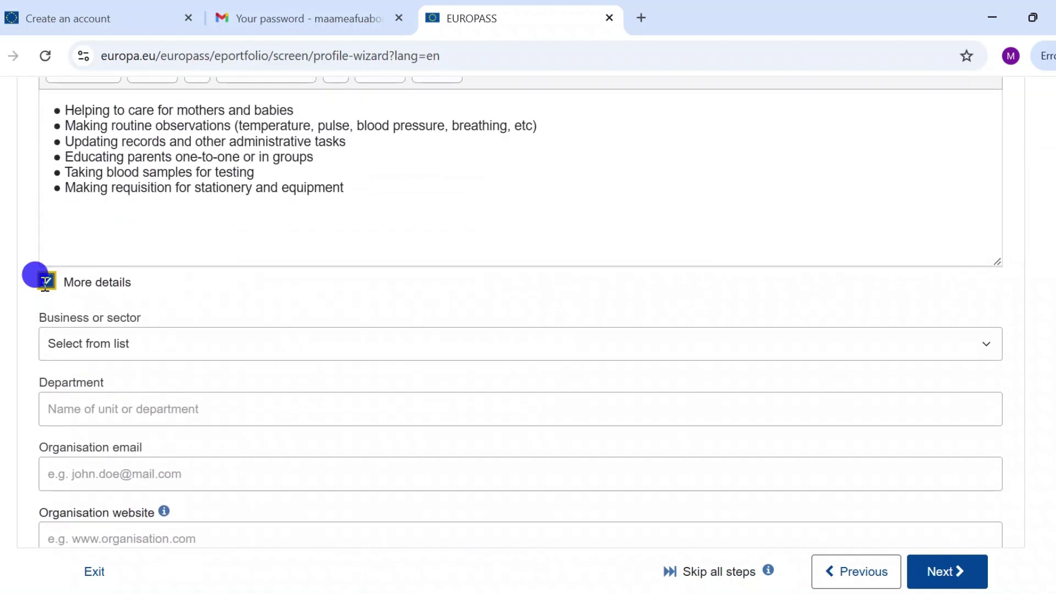
{"action": "left_click", "coordinate": [45, 282]}
Go on to the empty Education and training step.
{"action": "scroll", "coordinate": [618, 535], "scroll_direction": "up", "scroll_amount": 4}
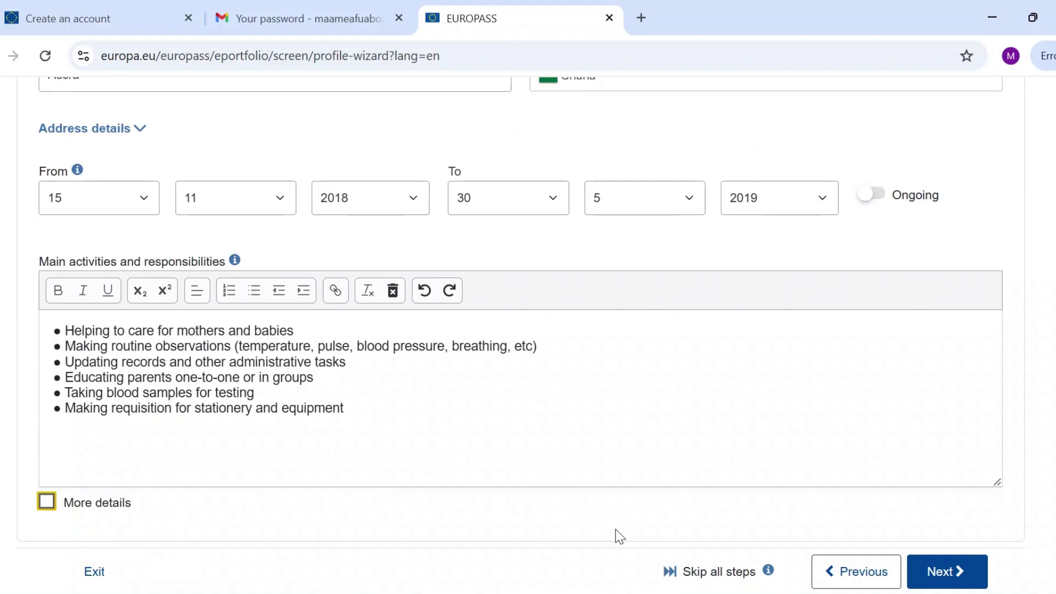
{"action": "scroll", "coordinate": [618, 535], "scroll_direction": "down", "scroll_amount": 5}
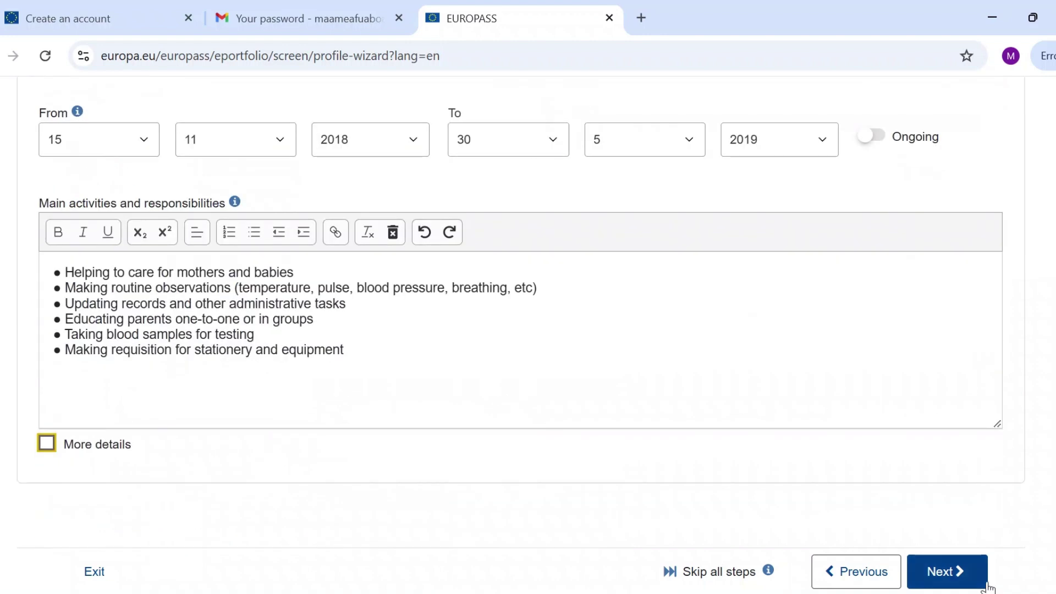
{"action": "left_click", "coordinate": [938, 572]}
{"action": "scroll", "coordinate": [938, 572], "scroll_direction": "down", "scroll_amount": 10}
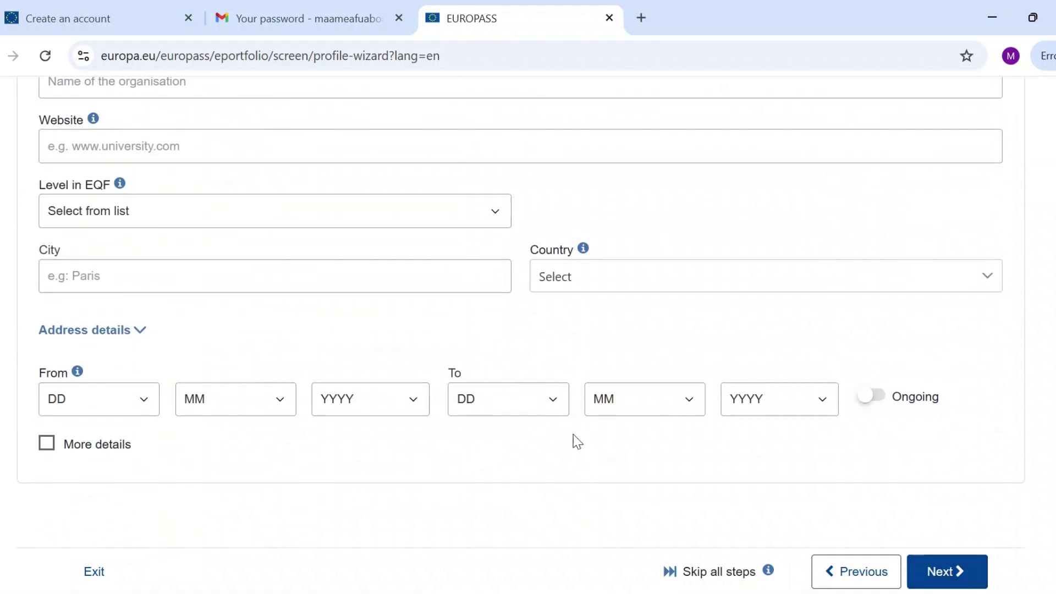
Paste 'Bachelor of Science Midwifery' as the qualification and enter Central State University as organisation.
{"action": "scroll", "coordinate": [573, 438], "scroll_direction": "up", "scroll_amount": 5}
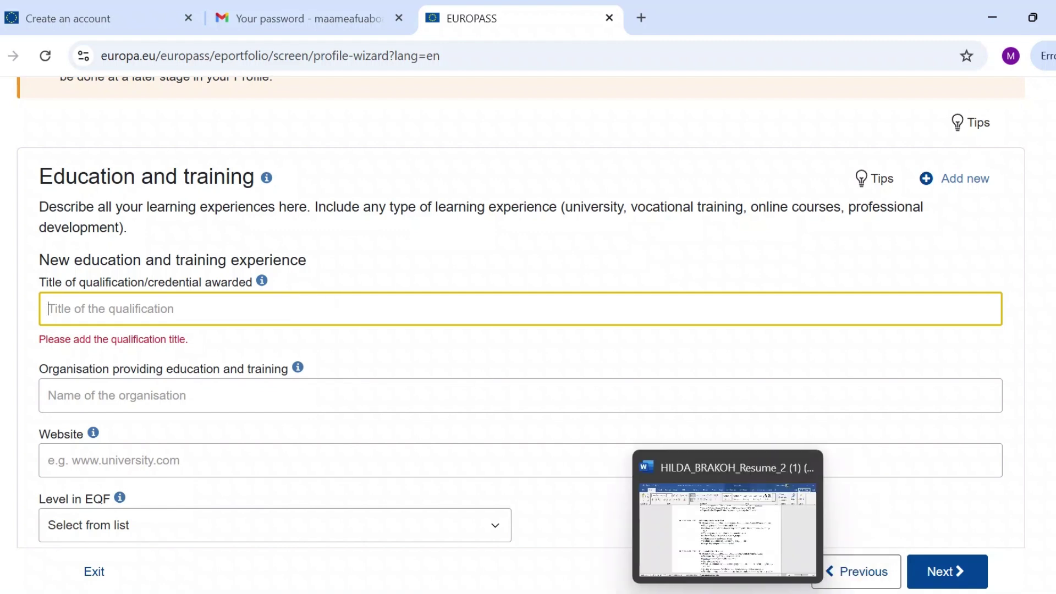
{"action": "left_click", "coordinate": [728, 593]}
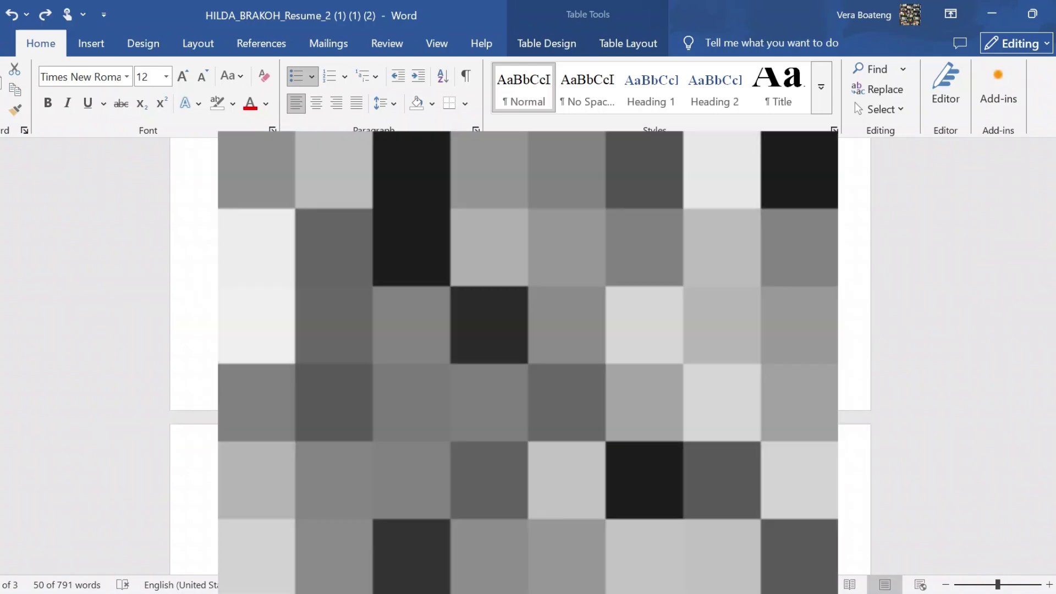
{"action": "key", "text": "alt+Tab"}
{"action": "type", "text": "Bachelor of Science Midwifery"}
{"action": "left_click", "coordinate": [277, 367]}
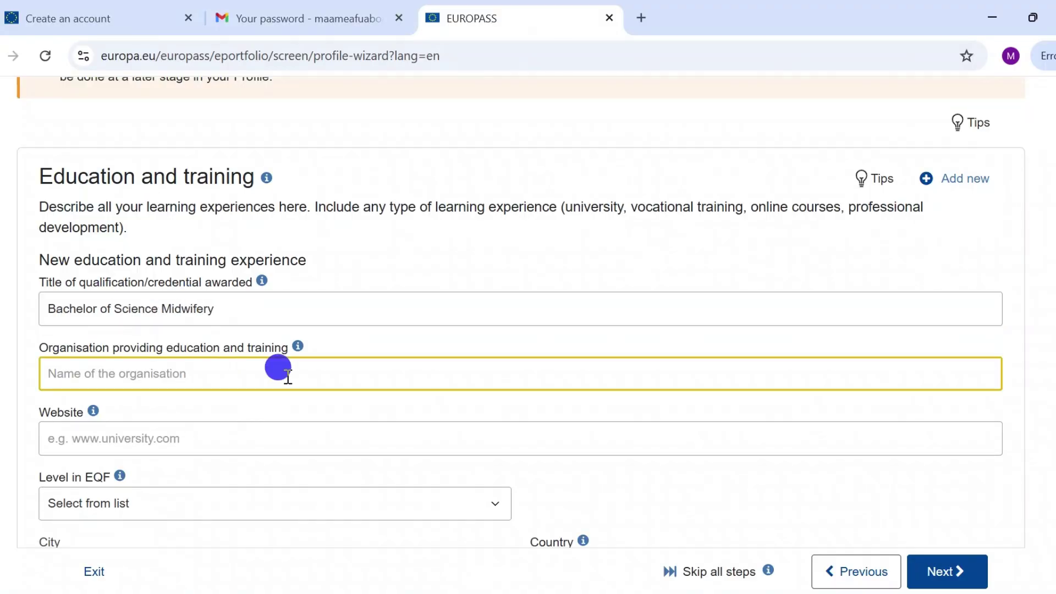
{"action": "type", "text": "Central State University"}
{"action": "left_click", "coordinate": [266, 438]}
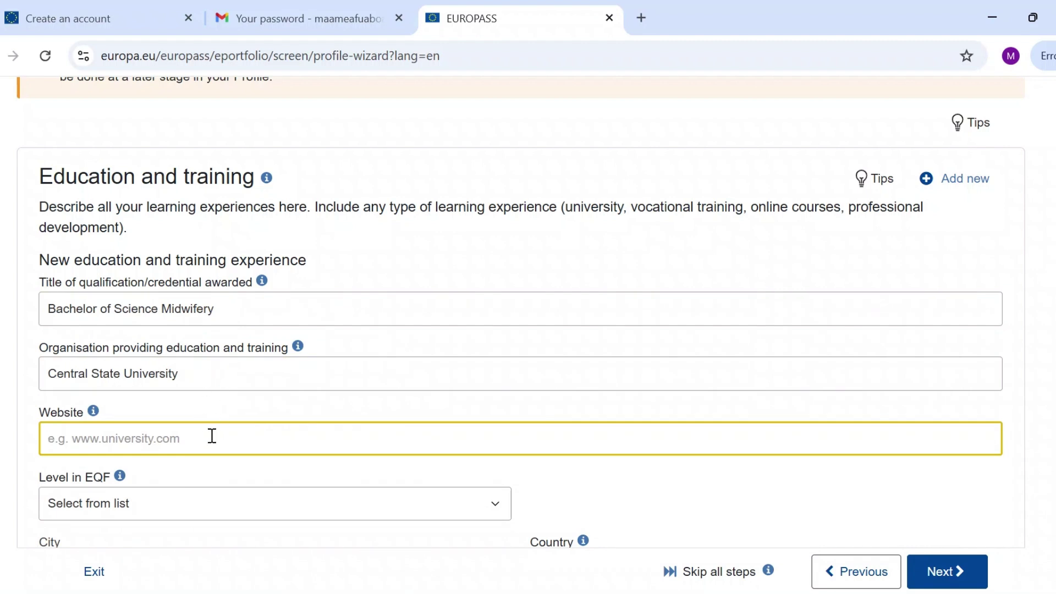
Open the explanation of the EQF levels in a new tab.
{"action": "scroll", "coordinate": [114, 436], "scroll_direction": "down", "scroll_amount": 3}
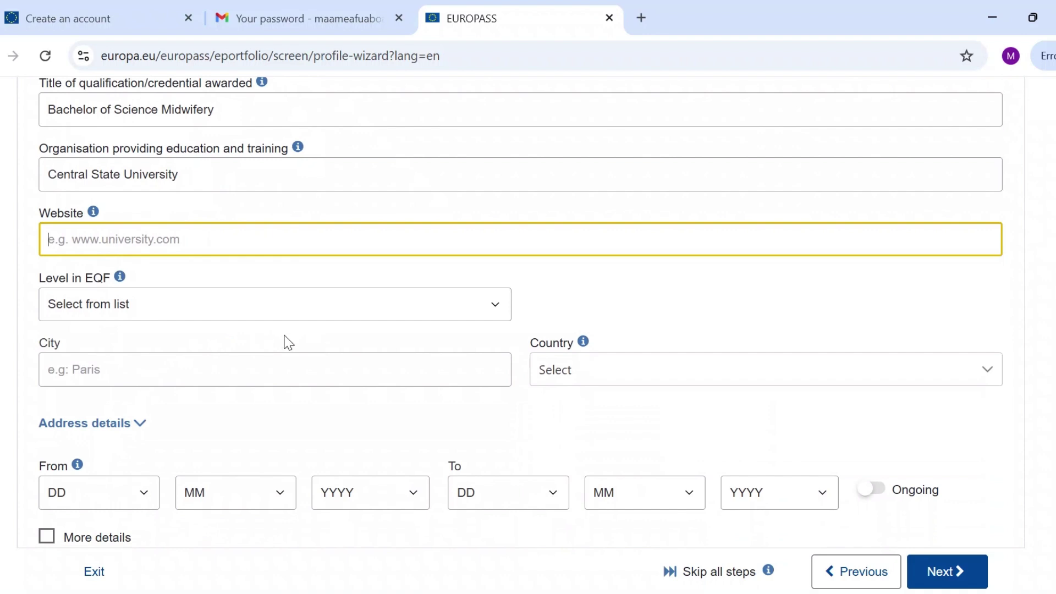
{"action": "left_click", "coordinate": [78, 296]}
{"action": "left_click", "coordinate": [122, 269]}
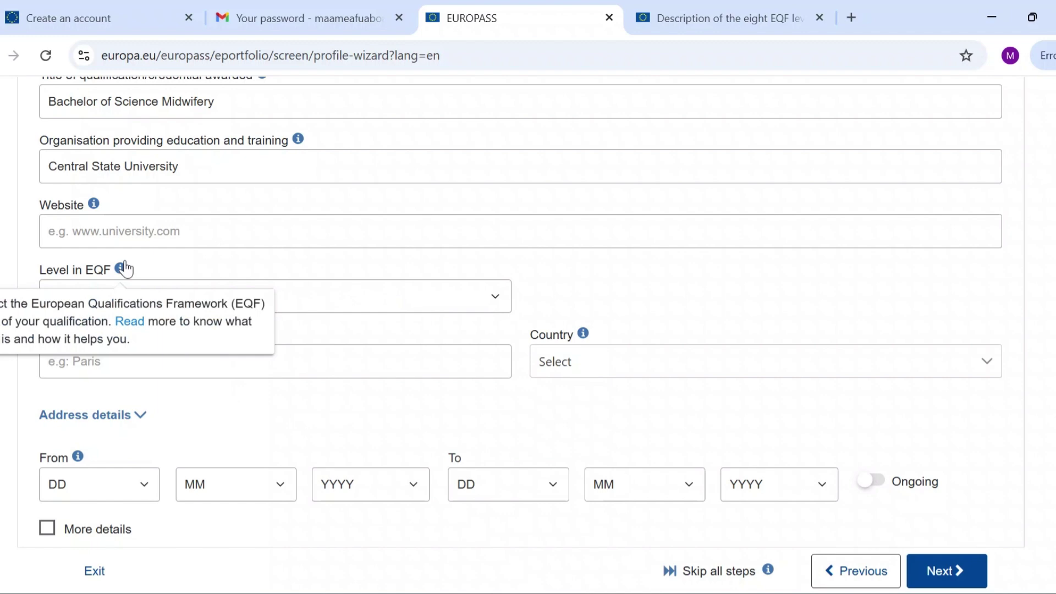
Read the EQF Level 5 learning outcomes, then return to the Europass education form.
{"action": "left_click", "coordinate": [712, 16]}
{"action": "scroll", "coordinate": [385, 264], "scroll_direction": "down", "scroll_amount": 1}
{"action": "scroll", "coordinate": [306, 317], "scroll_direction": "down", "scroll_amount": 8}
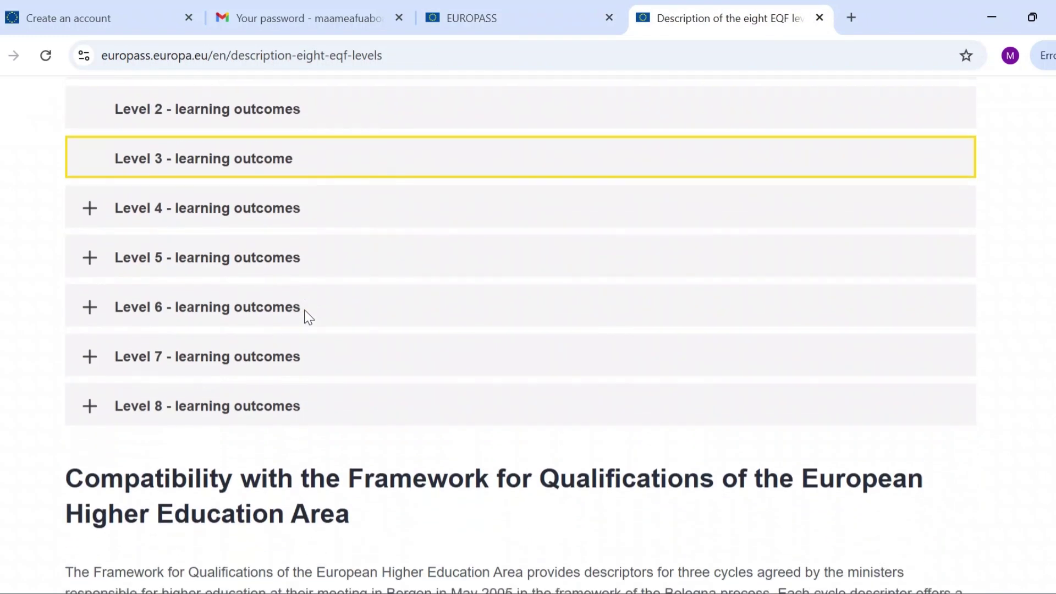
{"action": "scroll", "coordinate": [304, 316], "scroll_direction": "up", "scroll_amount": 2}
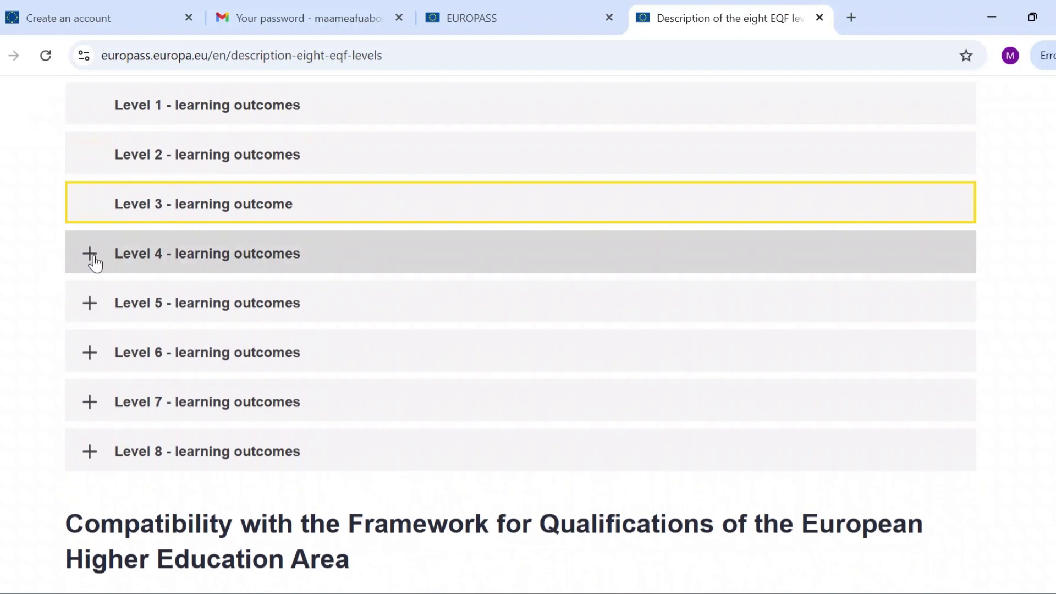
{"action": "left_click", "coordinate": [110, 307]}
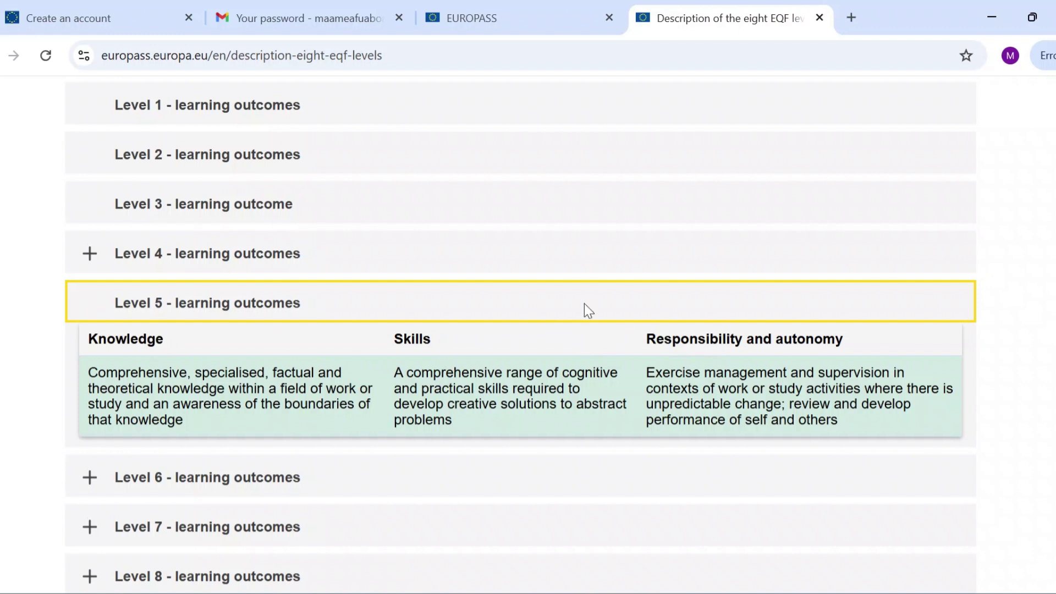
{"action": "left_click", "coordinate": [498, 18]}
Set EQF level 5, city Accra and country Ghana for the degree.
{"action": "left_click", "coordinate": [148, 290]}
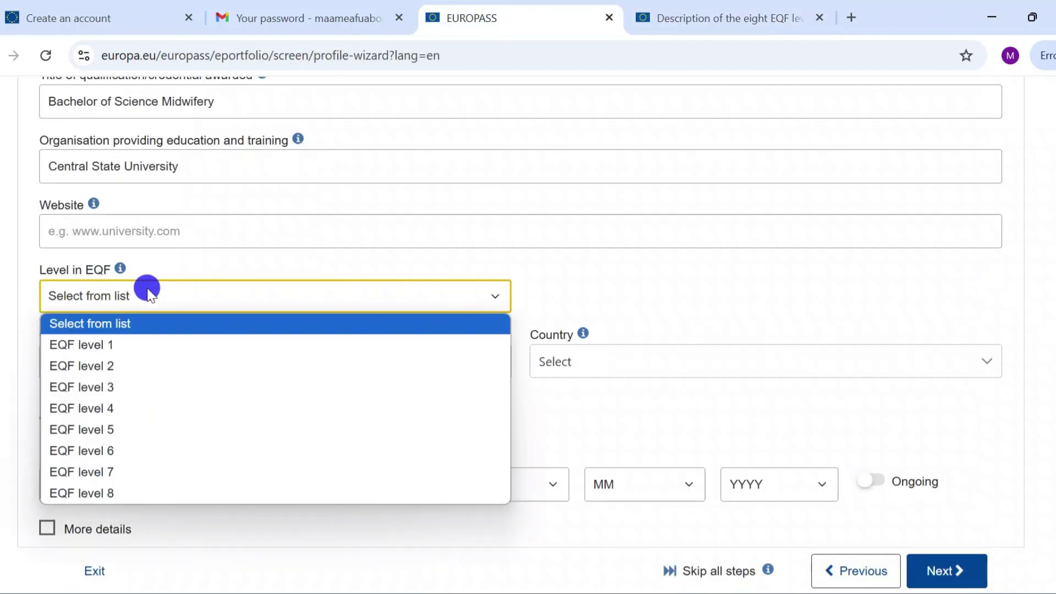
{"action": "left_click", "coordinate": [140, 429]}
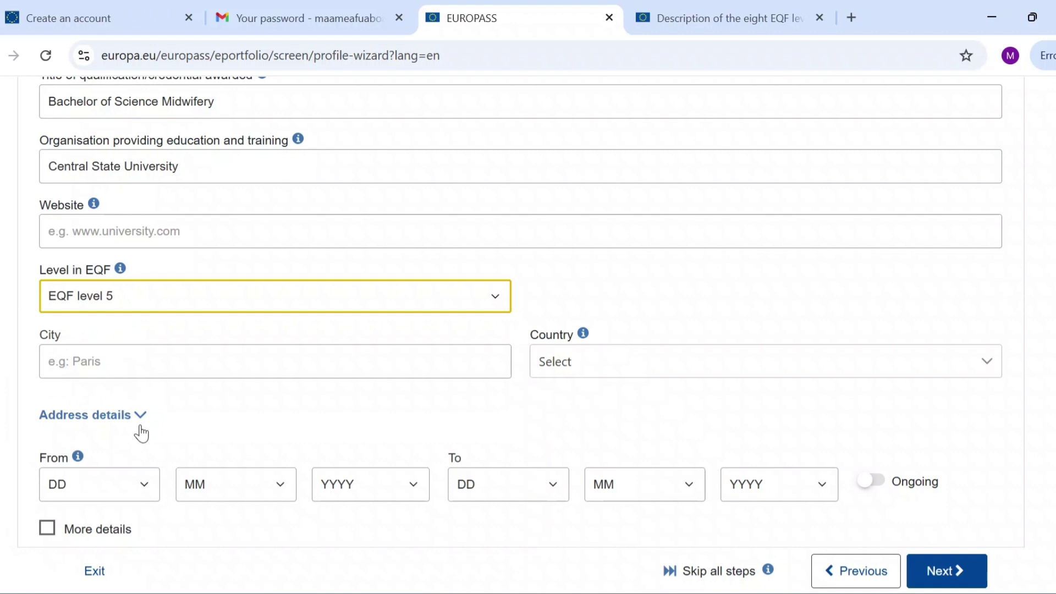
{"action": "left_click", "coordinate": [185, 365]}
{"action": "type", "text": "Accra"}
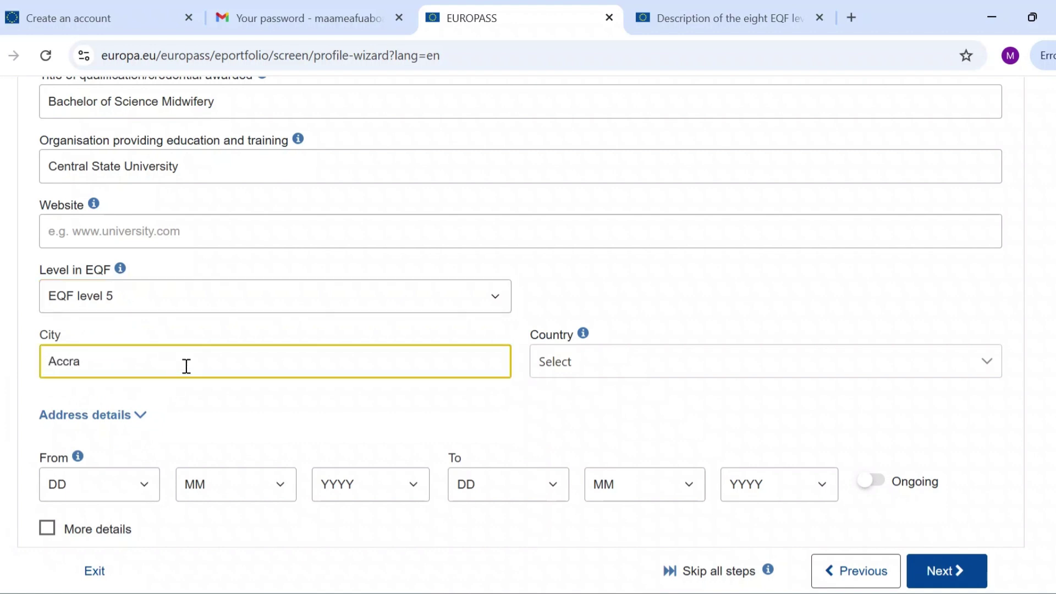
{"action": "left_click", "coordinate": [564, 364]}
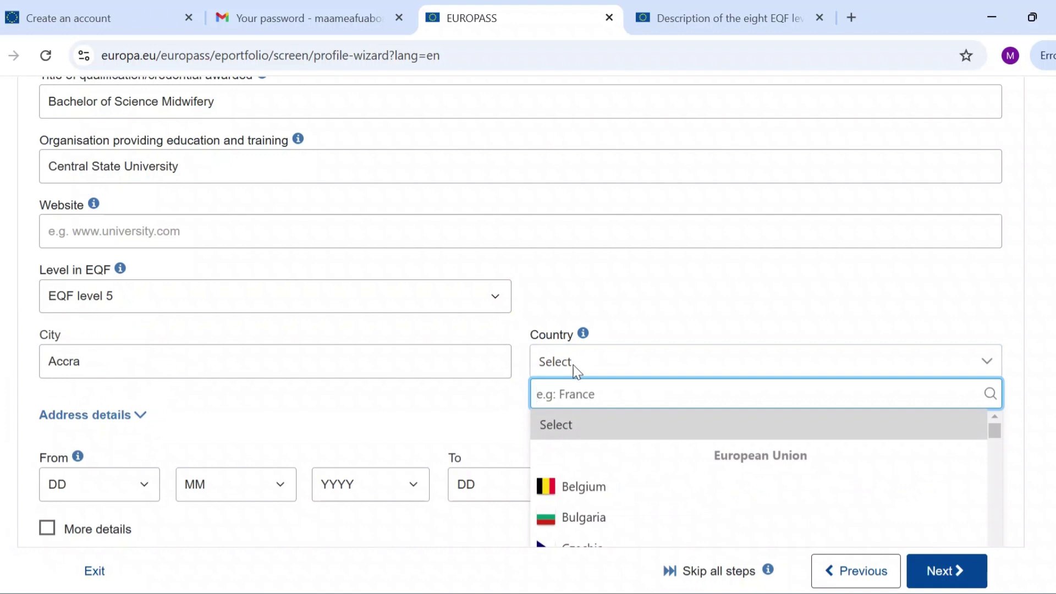
{"action": "type", "text": "Ghana"}
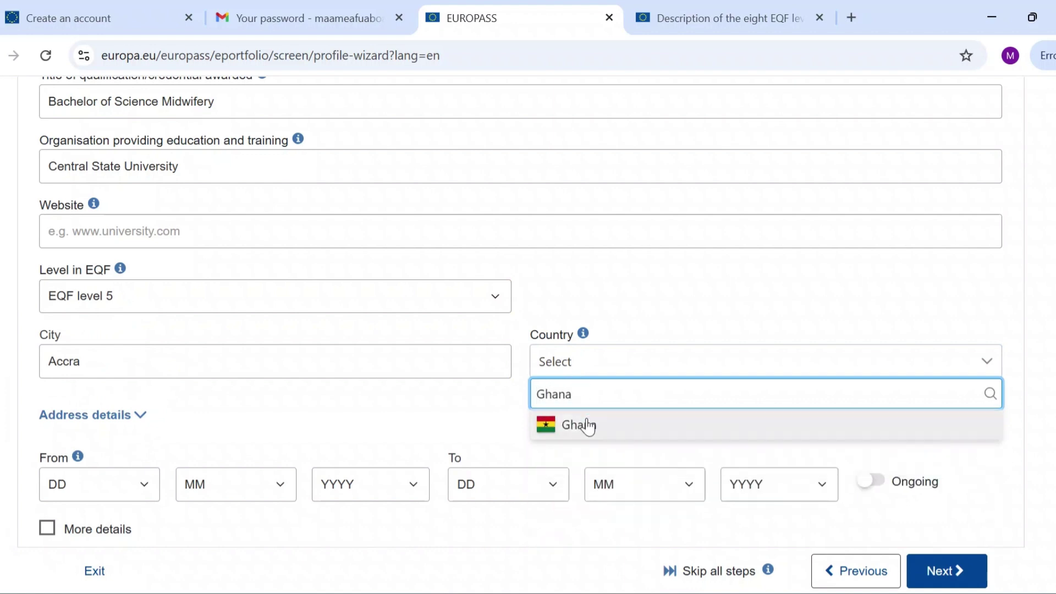
{"action": "left_click", "coordinate": [580, 426]}
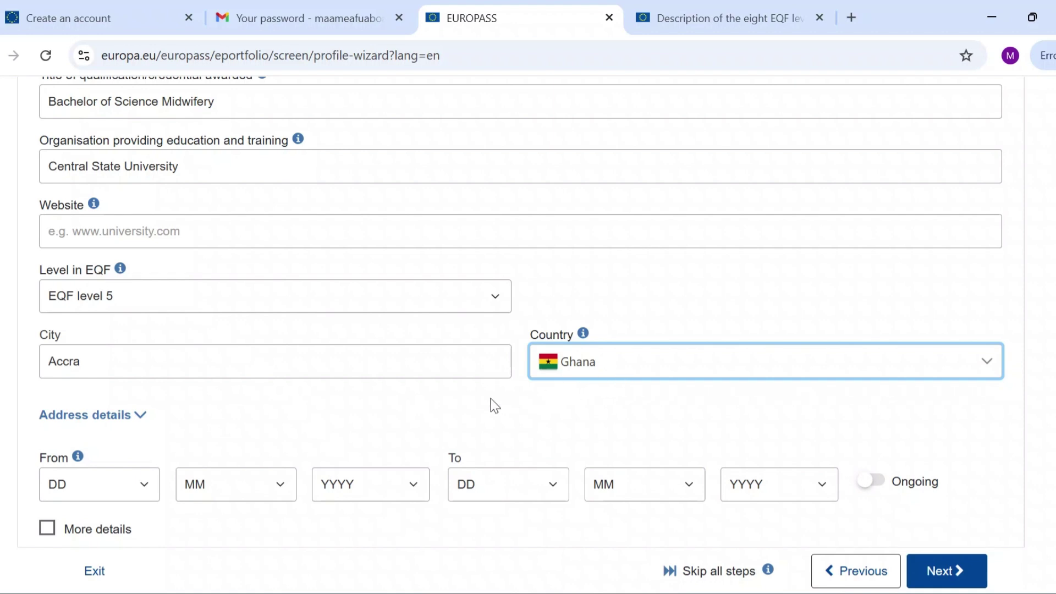
Set the education start date to 30/9/2014.
{"action": "scroll", "coordinate": [495, 405], "scroll_direction": "down", "scroll_amount": 2}
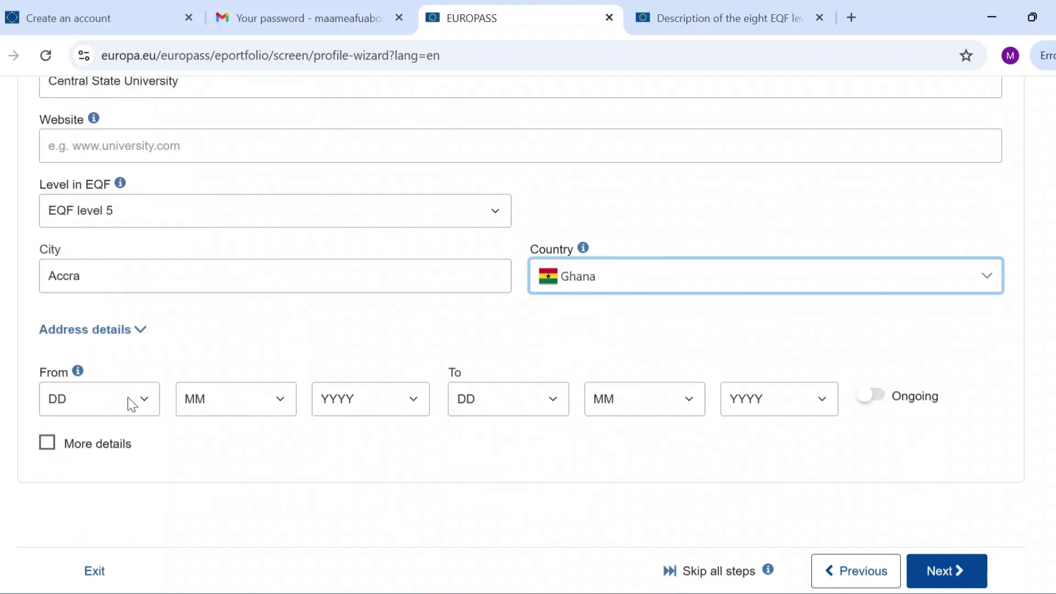
{"action": "left_click", "coordinate": [134, 398]}
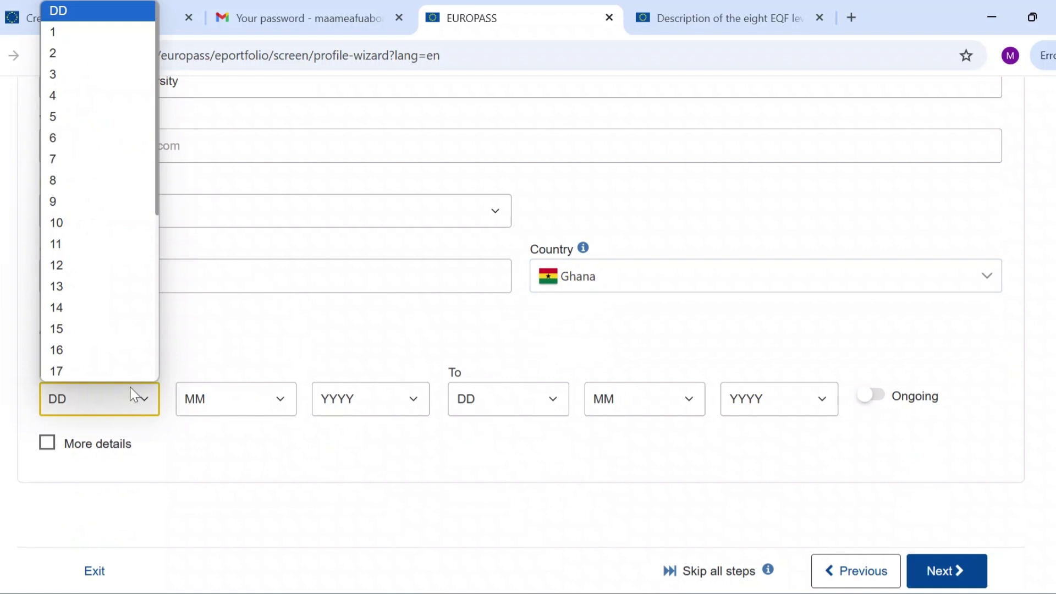
{"action": "scroll", "coordinate": [110, 273], "scroll_direction": "down", "scroll_amount": 1}
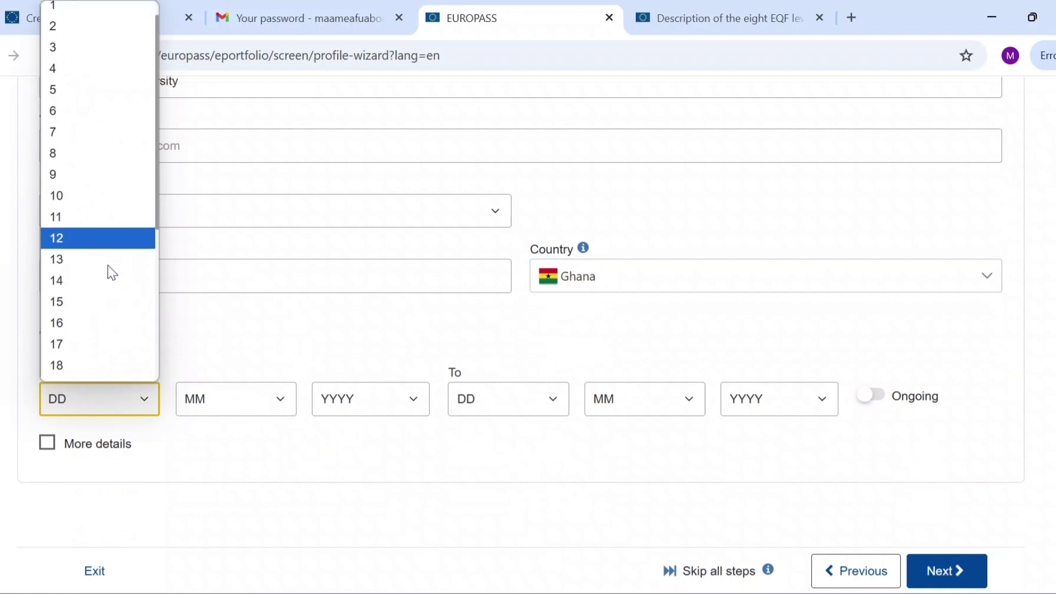
{"action": "left_click", "coordinate": [215, 330]}
{"action": "scroll", "coordinate": [218, 331], "scroll_direction": "up", "scroll_amount": 3}
{"action": "scroll", "coordinate": [217, 331], "scroll_direction": "down", "scroll_amount": 2}
{"action": "left_click", "coordinate": [137, 482]}
{"action": "left_click", "coordinate": [104, 348]}
{"action": "left_click", "coordinate": [137, 483]}
{"action": "left_click", "coordinate": [128, 433]}
{"action": "left_click", "coordinate": [279, 487]}
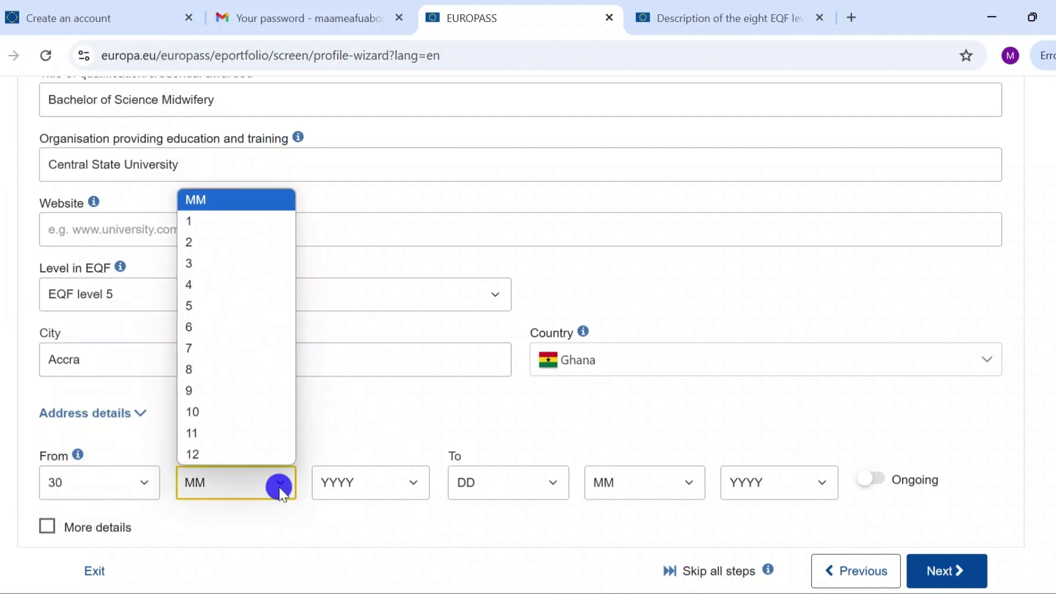
{"action": "left_click", "coordinate": [189, 391]}
{"action": "left_click", "coordinate": [398, 476]}
{"action": "left_click", "coordinate": [370, 368]}
Set the education end date to 30/8/2018.
{"action": "left_click", "coordinate": [511, 483]}
{"action": "scroll", "coordinate": [532, 389], "scroll_direction": "down", "scroll_amount": 3}
{"action": "left_click", "coordinate": [511, 429]}
{"action": "left_click", "coordinate": [684, 484]}
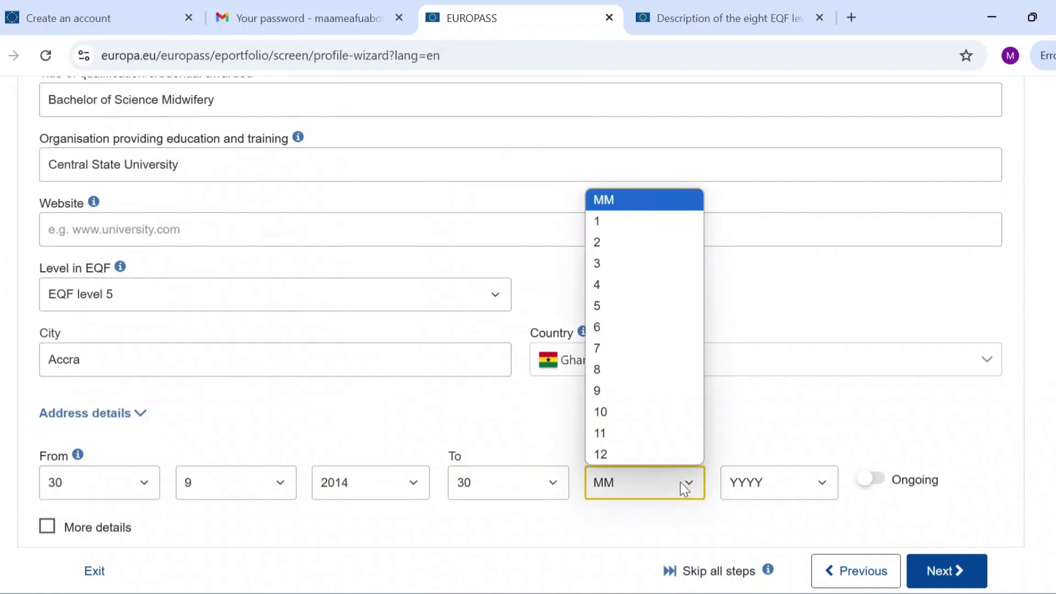
{"action": "left_click", "coordinate": [596, 369]}
{"action": "left_click", "coordinate": [818, 481]}
{"action": "left_click", "coordinate": [783, 292]}
{"action": "scroll", "coordinate": [630, 449], "scroll_direction": "down", "scroll_amount": 1}
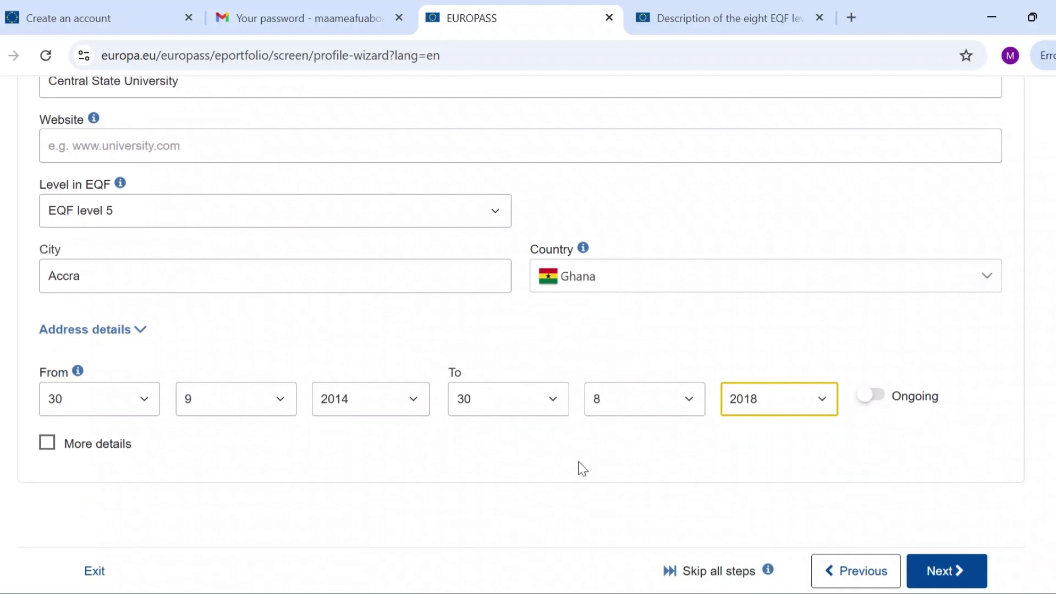
{"action": "scroll", "coordinate": [582, 468], "scroll_direction": "up", "scroll_amount": 1}
{"action": "scroll", "coordinate": [583, 468], "scroll_direction": "up", "scroll_amount": 10}
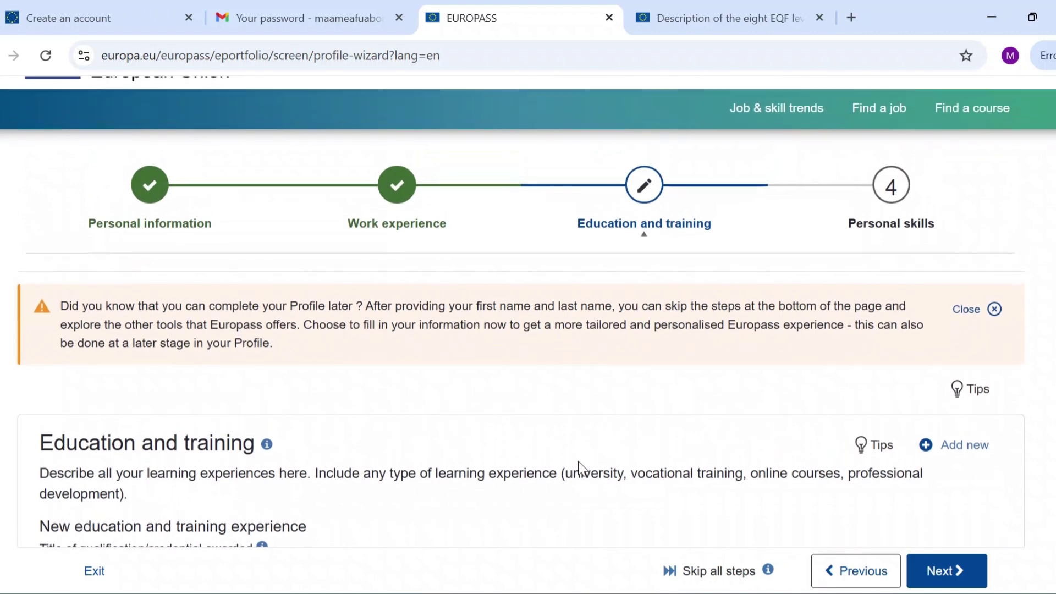
{"action": "scroll", "coordinate": [583, 468], "scroll_direction": "down", "scroll_amount": 4}
Start a new education entry and paste the Certificate in Community Health Nursing title from the Word resume.
{"action": "left_click", "coordinate": [933, 236]}
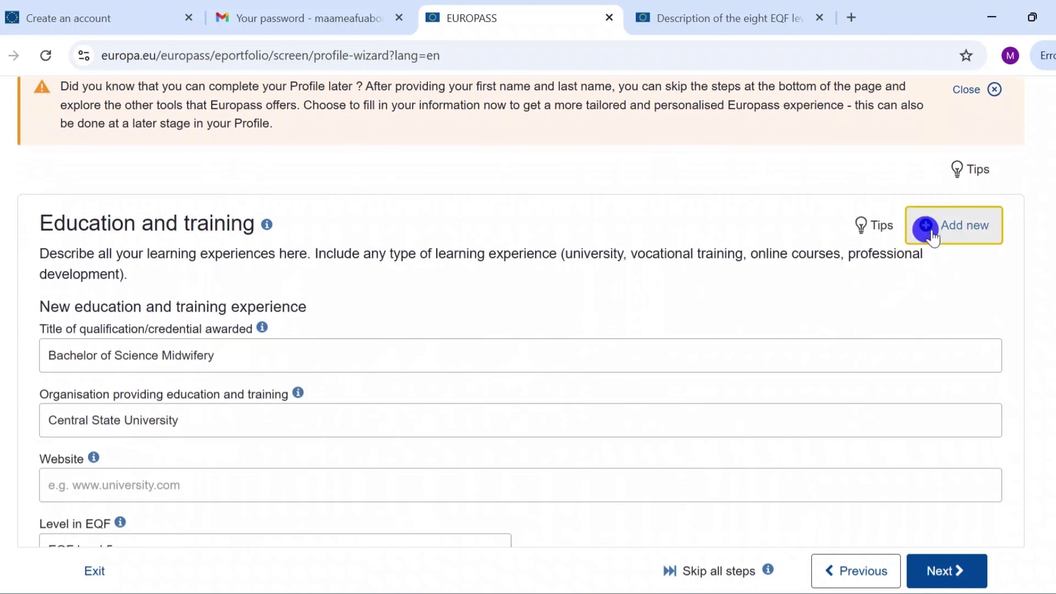
{"action": "scroll", "coordinate": [474, 365], "scroll_direction": "down", "scroll_amount": 3}
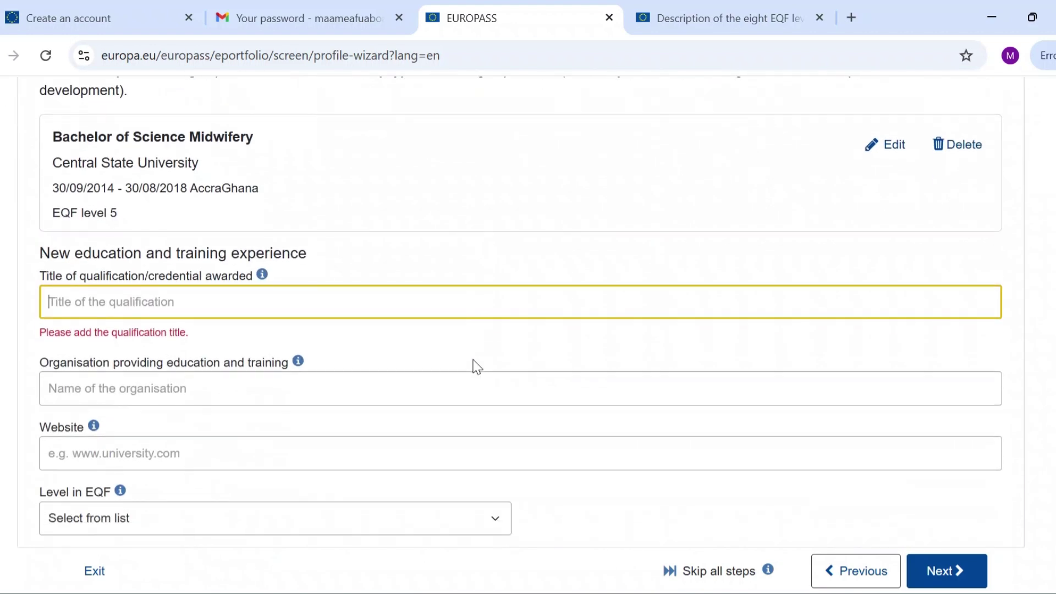
{"action": "mouse_move", "coordinate": [727, 593]}
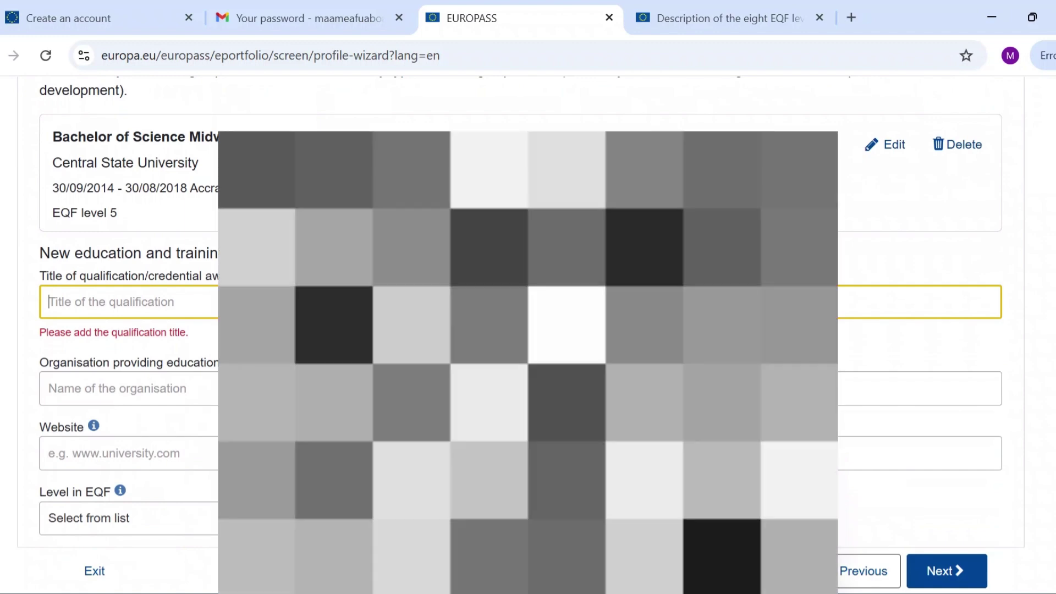
{"action": "left_click", "coordinate": [727, 522]}
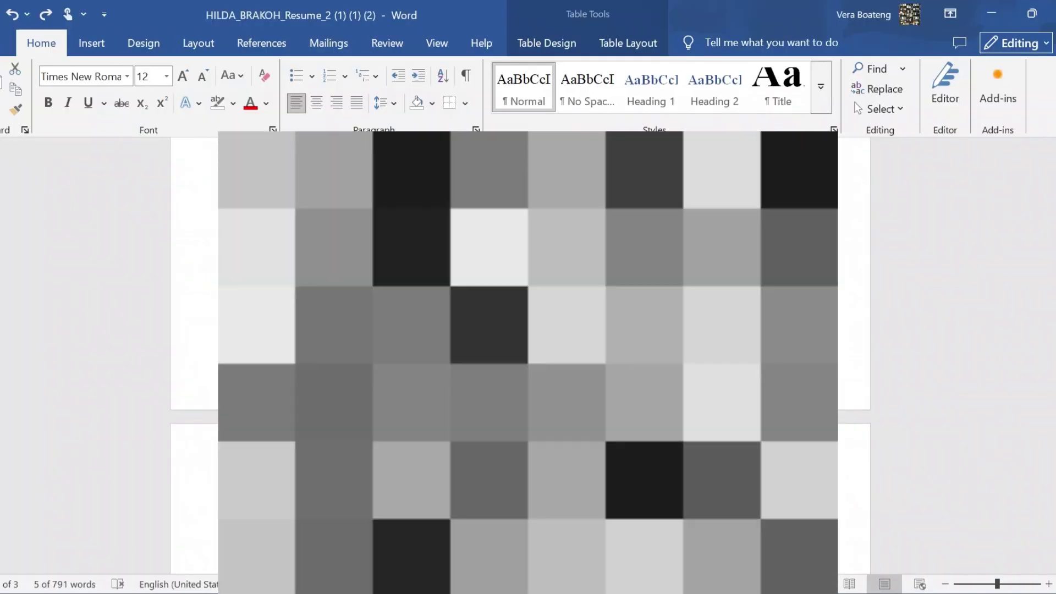
{"action": "scroll", "coordinate": [528, 357], "scroll_direction": "down", "scroll_amount": 3}
{"action": "scroll", "coordinate": [527, 358], "scroll_direction": "up", "scroll_amount": 3}
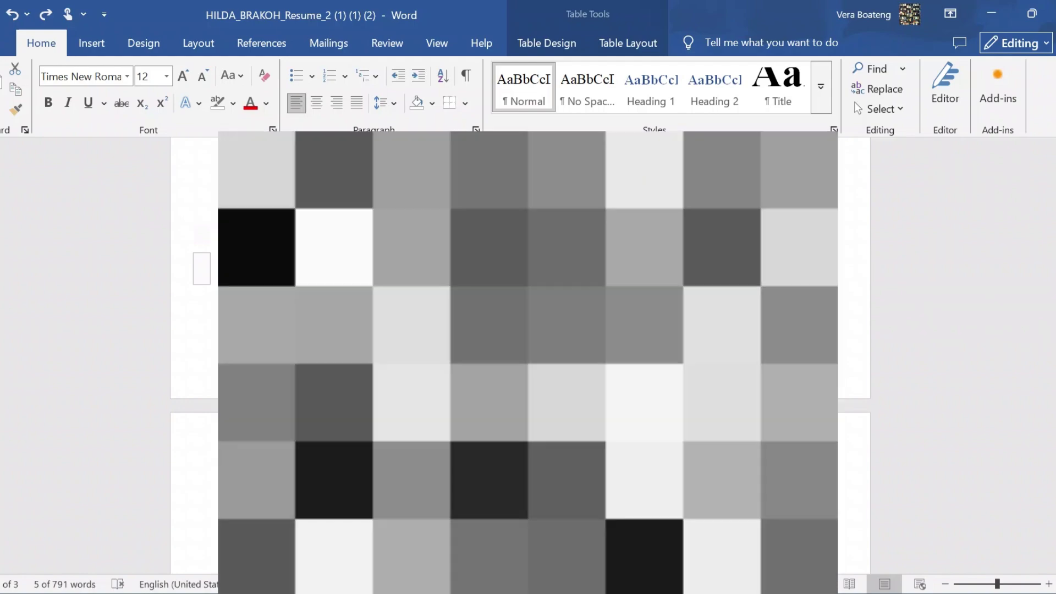
{"action": "left_click", "coordinate": [330, 330]}
{"action": "left_click_drag", "start_coordinate": [231, 330], "coordinate": [396, 330]}
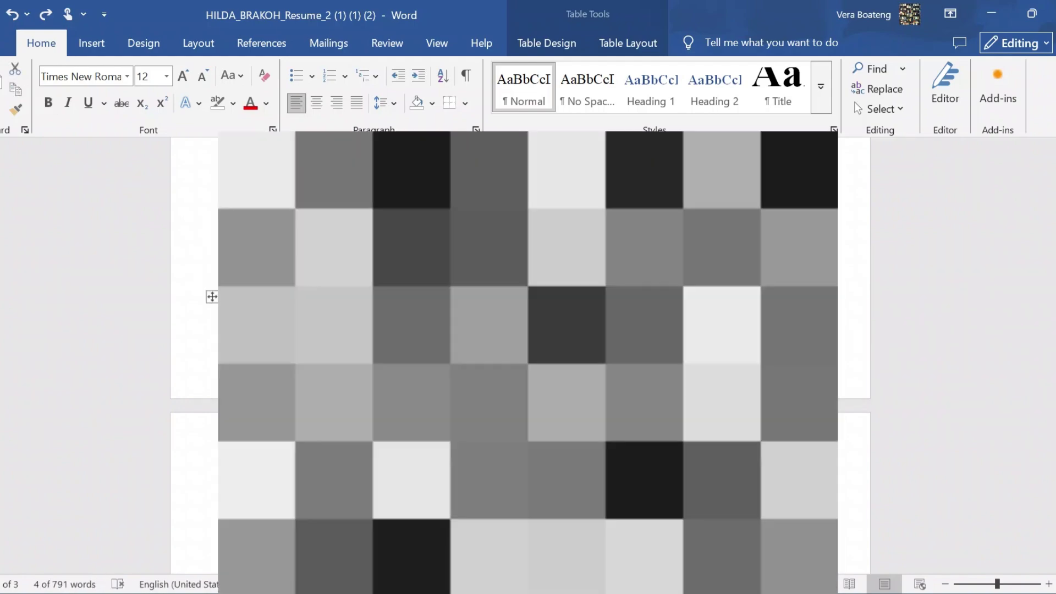
{"action": "key", "text": "alt+Tab"}
{"action": "type", "text": "Certificate: Community Health Nursing"}
{"action": "left_click", "coordinate": [104, 301]}
{"action": "key", "text": "BackSpace"}
{"action": "type", "text": "in"}
Enter Bogoso Nursing Training School as organisation, EQF level 3, city Accra and country Ghana.
{"action": "left_click", "coordinate": [246, 361]}
{"action": "type", "text": "Bogoso"}
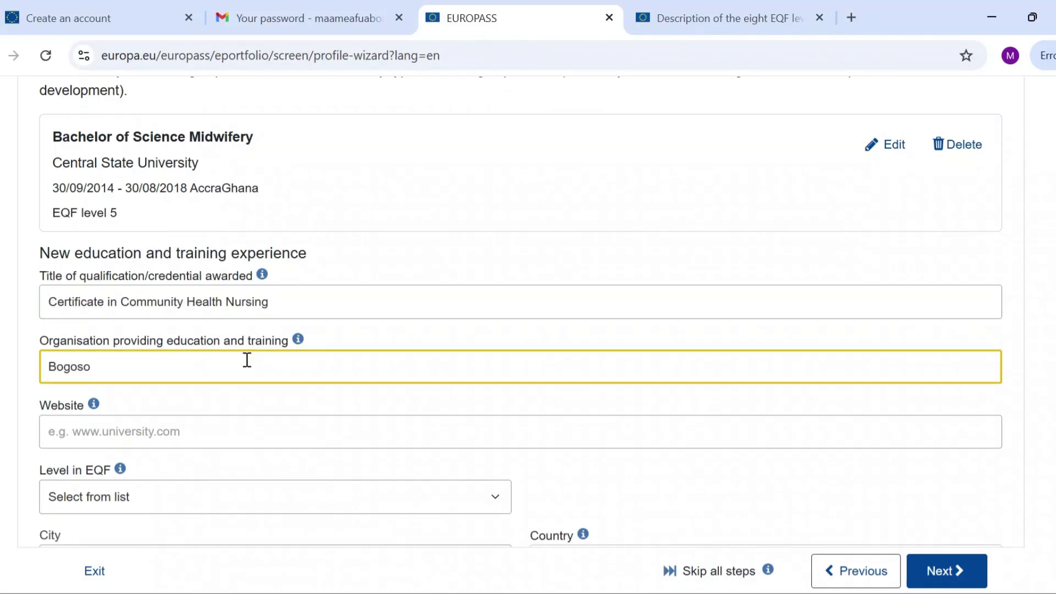
{"action": "type", "text": " Nursing Training School"}
{"action": "scroll", "coordinate": [284, 374], "scroll_direction": "down", "scroll_amount": 2}
{"action": "left_click", "coordinate": [284, 363]}
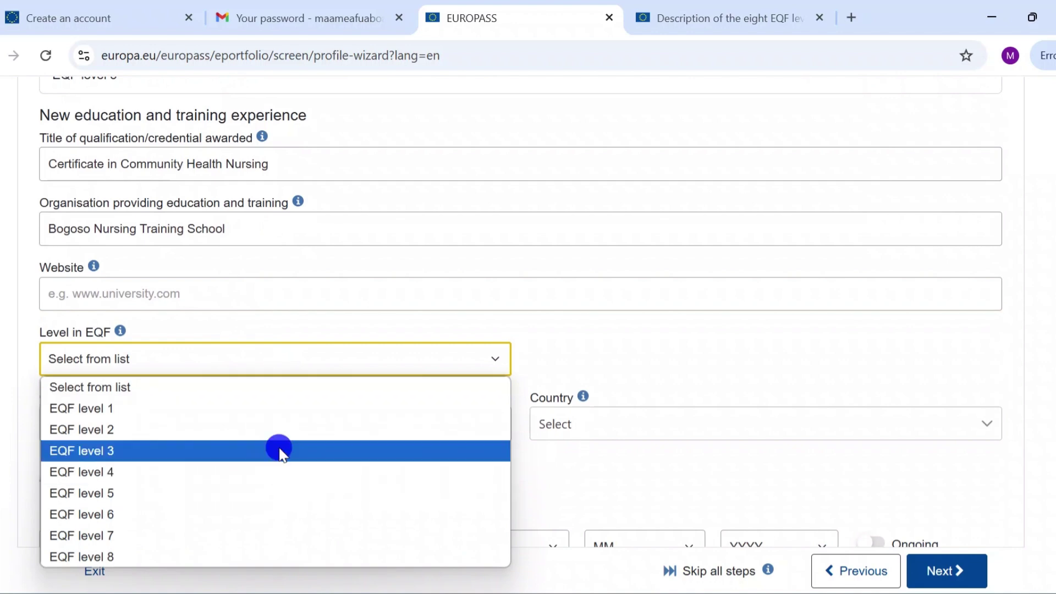
{"action": "left_click", "coordinate": [279, 449]}
{"action": "left_click", "coordinate": [275, 423]}
{"action": "type", "text": "Accra"}
{"action": "left_click", "coordinate": [651, 432]}
{"action": "left_click", "coordinate": [584, 340]}
{"action": "scroll", "coordinate": [433, 485], "scroll_direction": "down", "scroll_amount": 3}
Set the dates from 1/6/2006 to 15/10/2010 and save the entry.
{"action": "left_click", "coordinate": [104, 398]}
{"action": "left_click", "coordinate": [93, 31]}
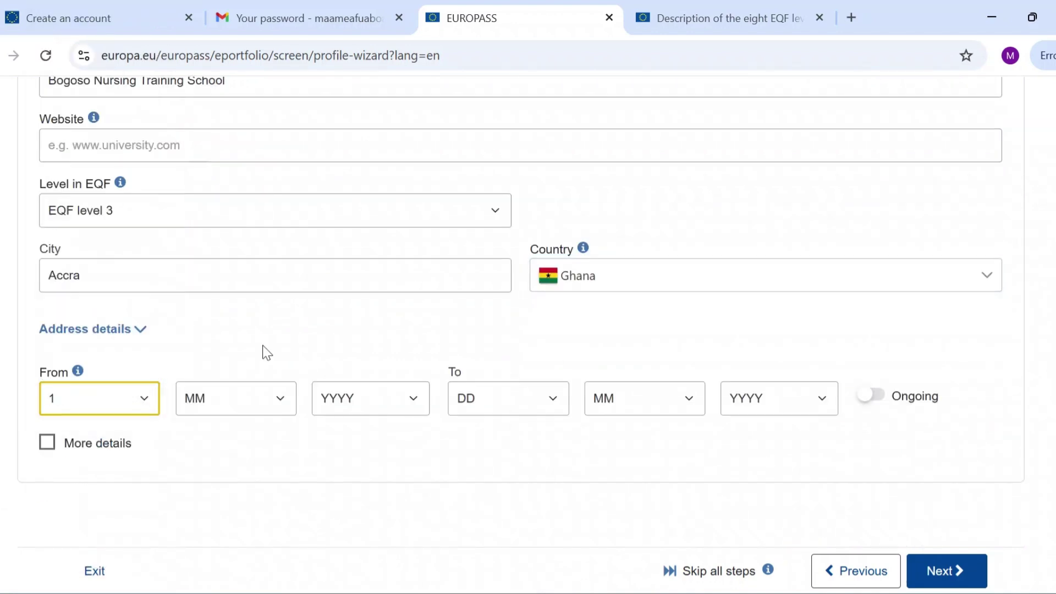
{"action": "left_click", "coordinate": [420, 391]}
{"action": "left_click", "coordinate": [352, 328]}
{"action": "left_click", "coordinate": [553, 392]}
{"action": "left_click", "coordinate": [411, 395]}
{"action": "scroll", "coordinate": [355, 305], "scroll_direction": "down", "scroll_amount": 3}
{"action": "left_click", "coordinate": [352, 308]}
{"action": "left_click", "coordinate": [550, 395]}
{"action": "left_click", "coordinate": [502, 327]}
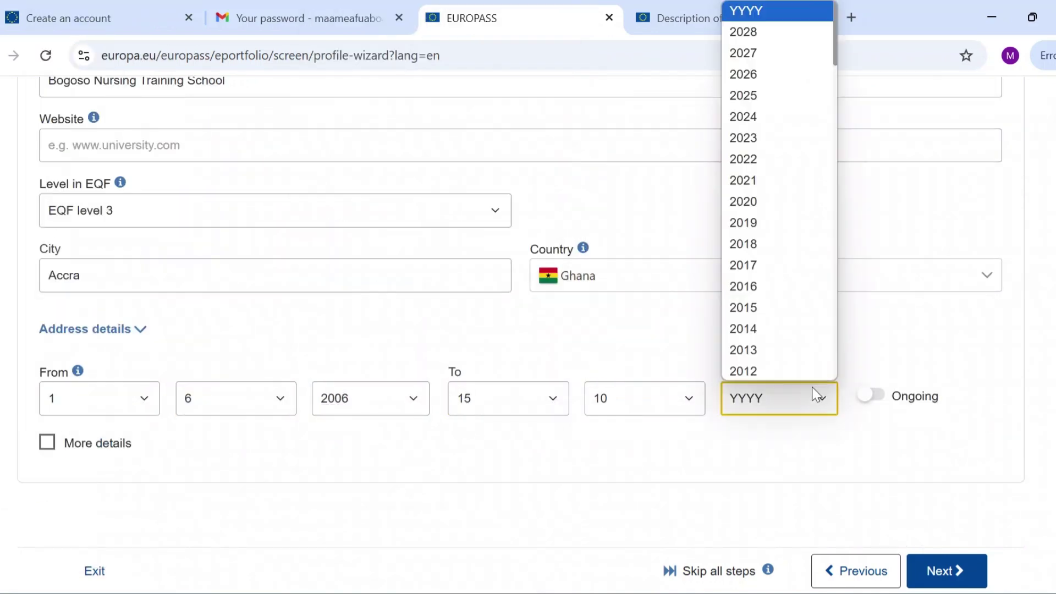
{"action": "scroll", "coordinate": [778, 341], "scroll_direction": "down", "scroll_amount": 2}
{"action": "left_click", "coordinate": [744, 371]}
{"action": "scroll", "coordinate": [823, 454], "scroll_direction": "up", "scroll_amount": 10}
{"action": "scroll", "coordinate": [824, 454], "scroll_direction": "down", "scroll_amount": 4}
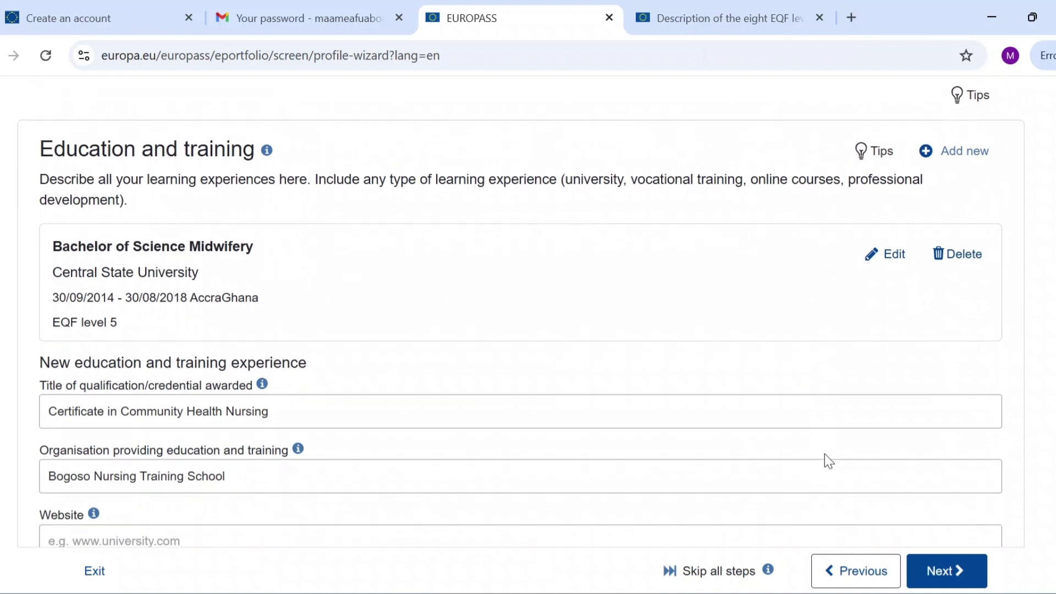
{"action": "scroll", "coordinate": [823, 454], "scroll_direction": "down", "scroll_amount": 7}
{"action": "left_click", "coordinate": [953, 574]}
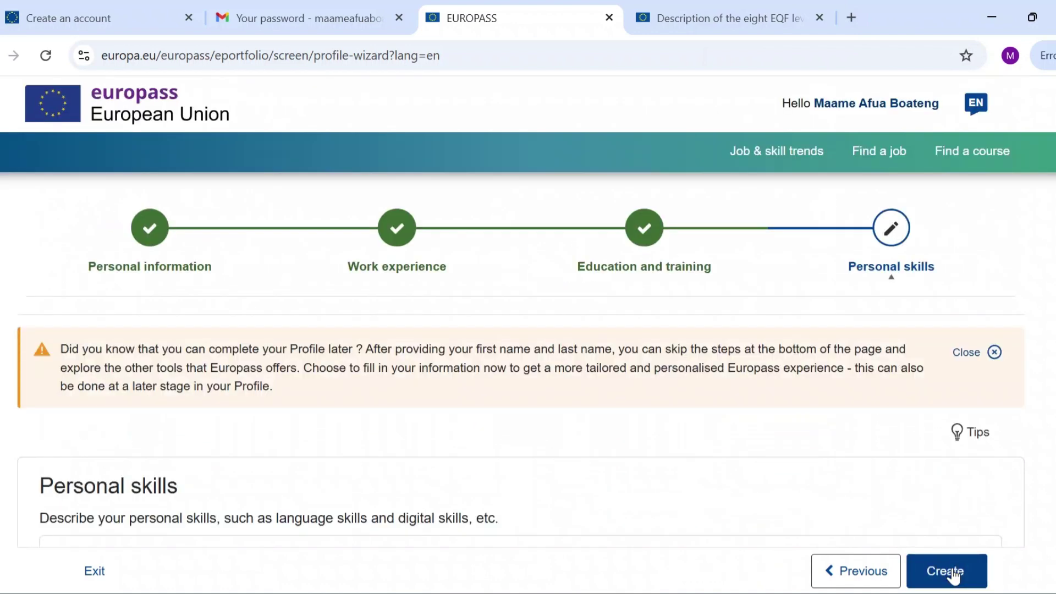
Enter Twi as the mother tongue.
{"action": "scroll", "coordinate": [648, 492], "scroll_direction": "down", "scroll_amount": 5}
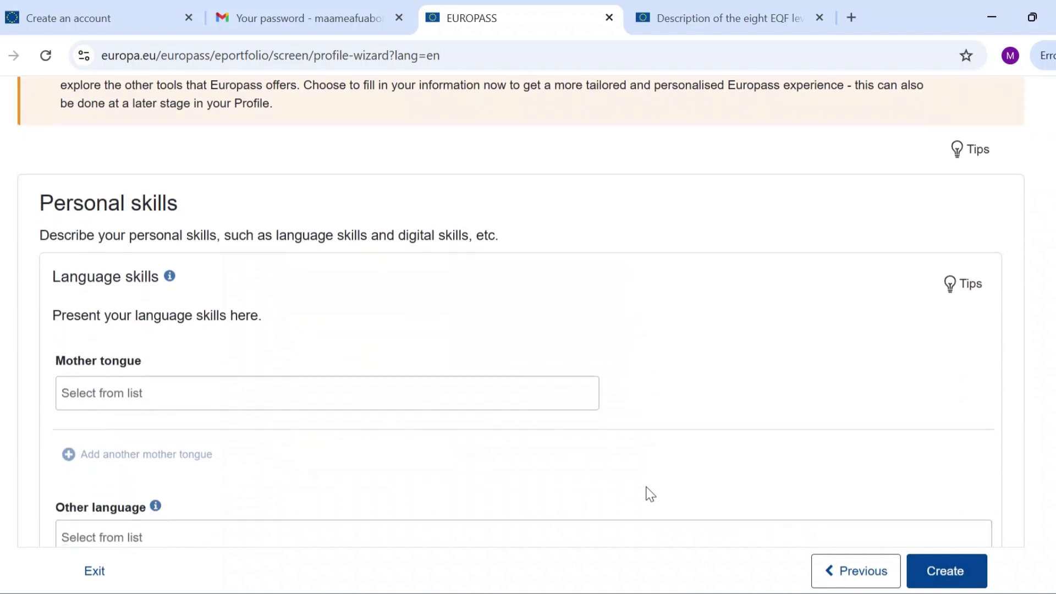
{"action": "left_click", "coordinate": [346, 382]}
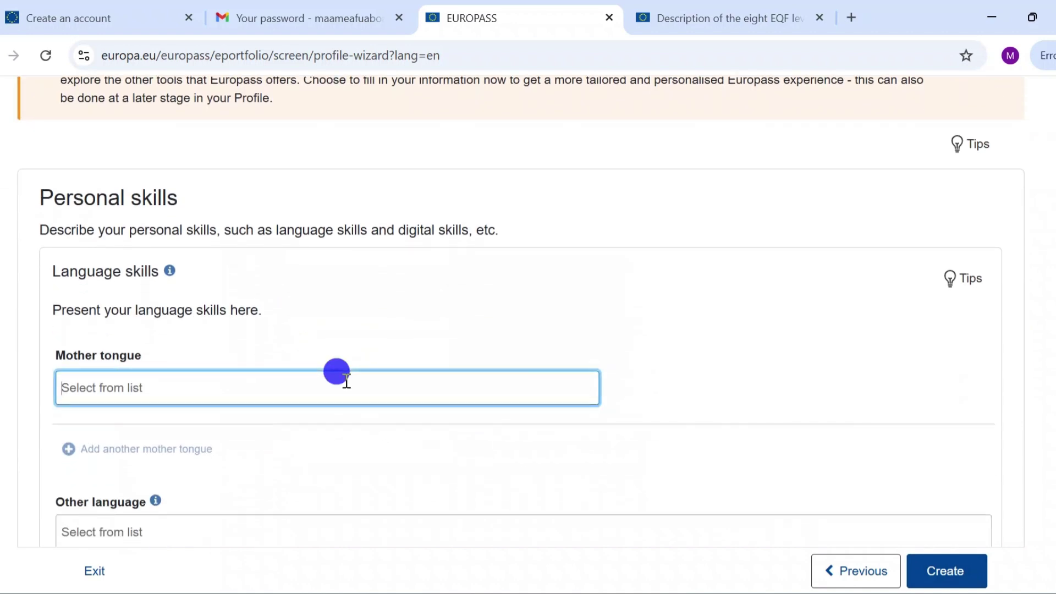
{"action": "type", "text": "Twi"}
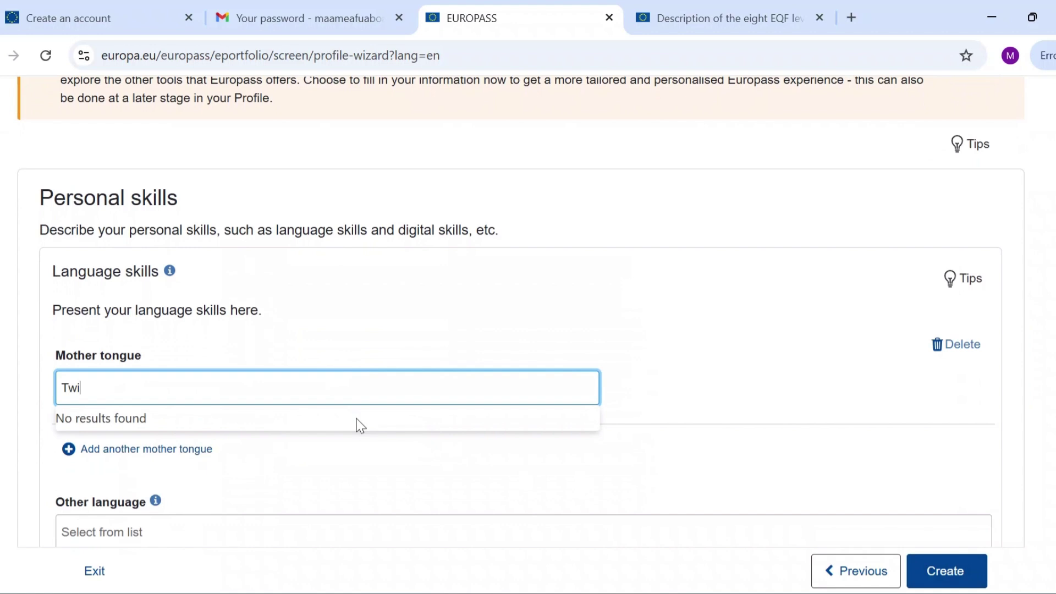
{"action": "left_click", "coordinate": [362, 455]}
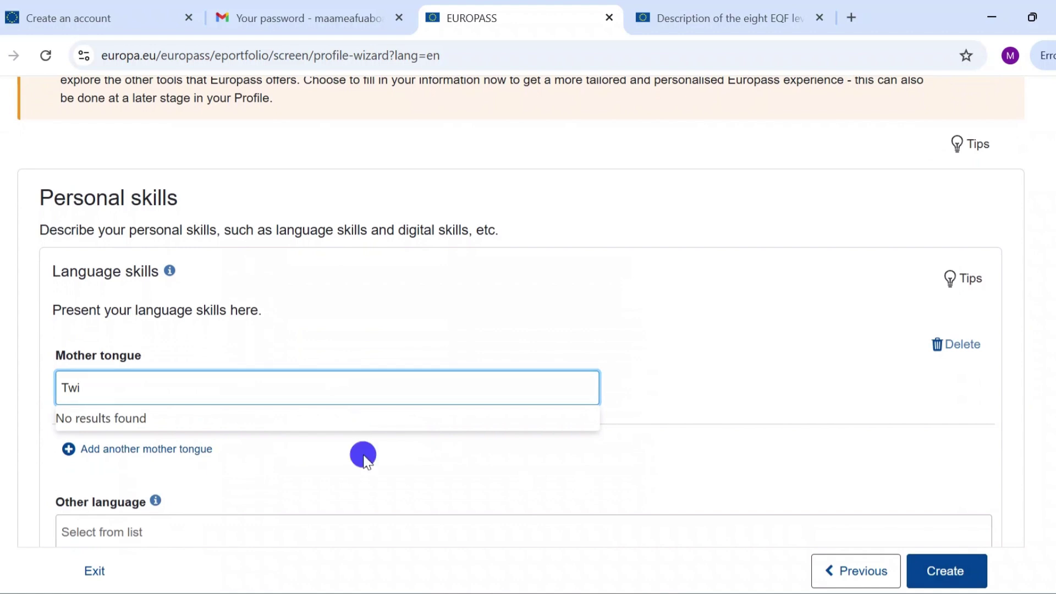
{"action": "scroll", "coordinate": [365, 462], "scroll_direction": "down", "scroll_amount": 2}
Add English as an other language.
{"action": "left_click", "coordinate": [307, 397]}
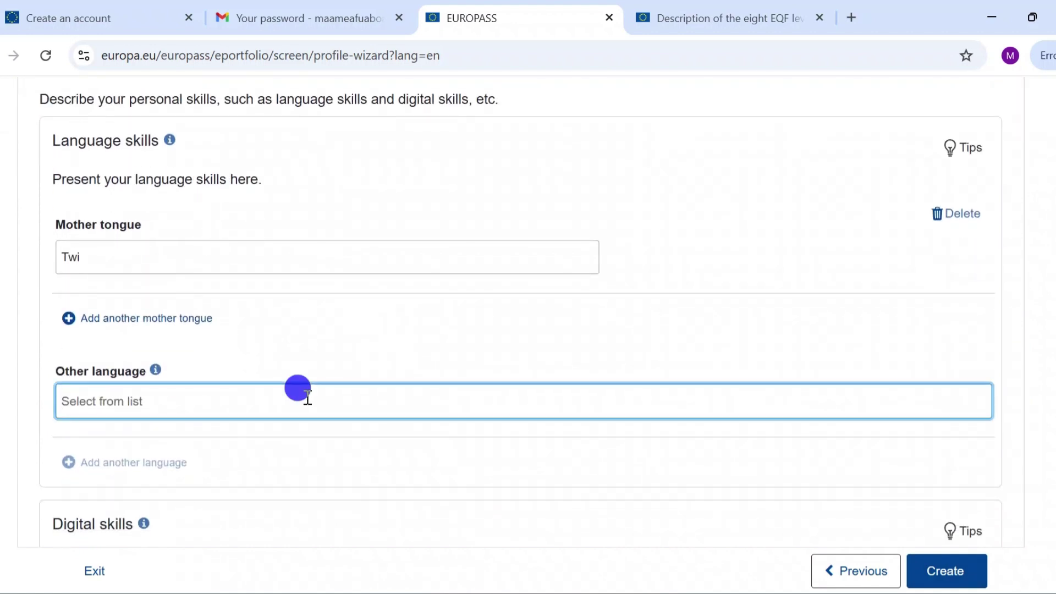
{"action": "type", "text": "Eng"}
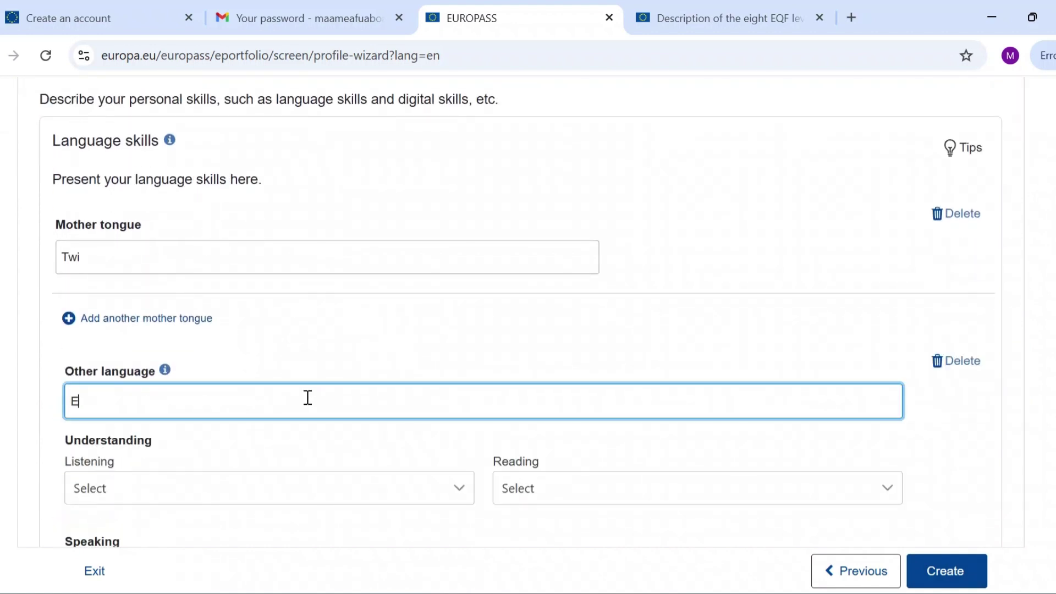
{"action": "type", "text": "lis"}
{"action": "type", "text": "h"}
{"action": "left_click", "coordinate": [260, 214]}
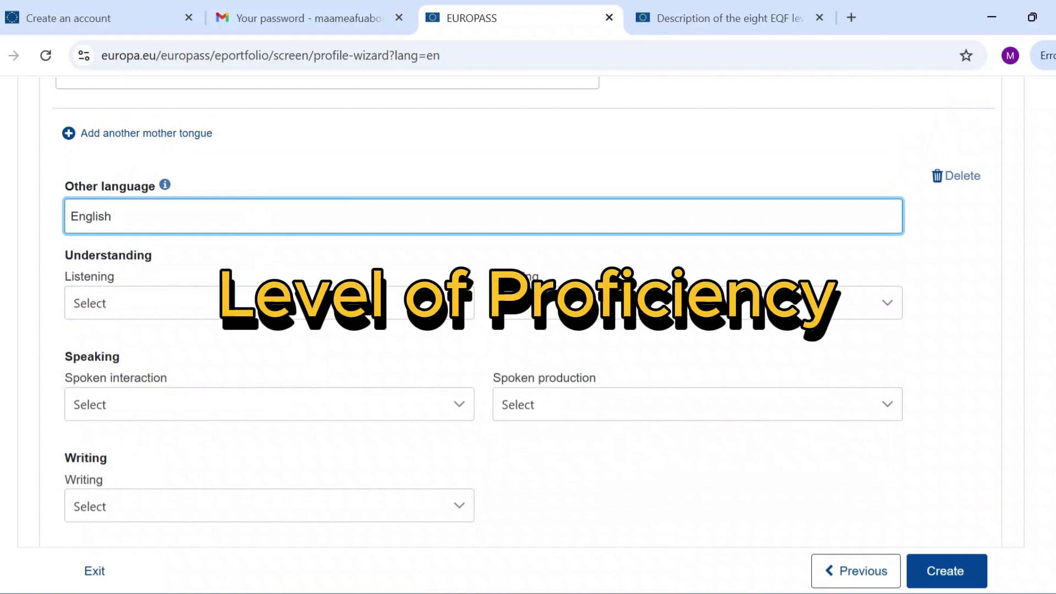
Rate English C2 for listening, reading, spoken interaction, writing and spoken production.
{"action": "left_click", "coordinate": [329, 303]}
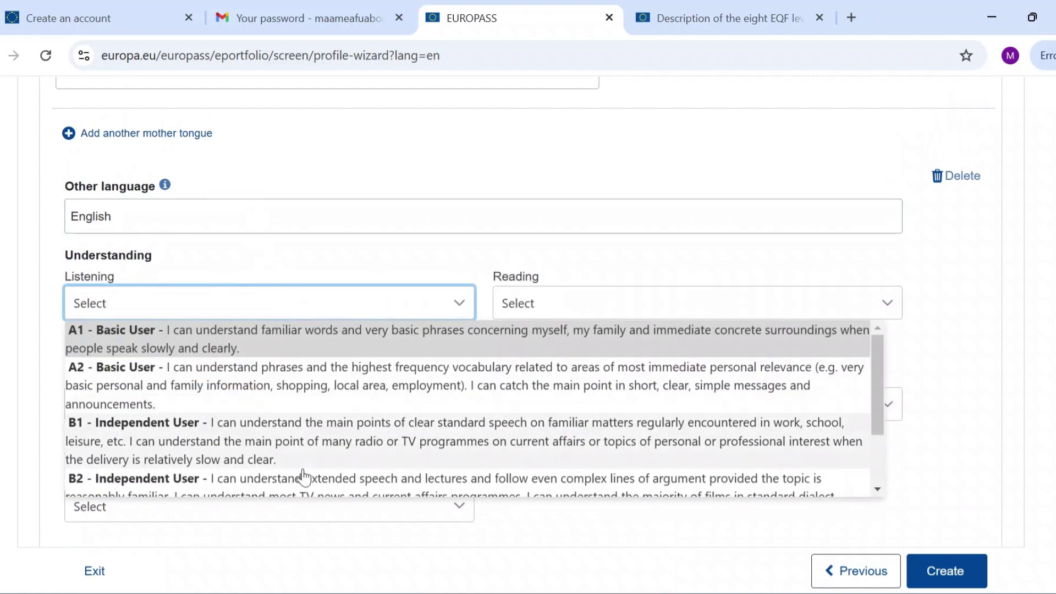
{"action": "scroll", "coordinate": [297, 473], "scroll_direction": "down", "scroll_amount": 3}
{"action": "left_click", "coordinate": [253, 473]}
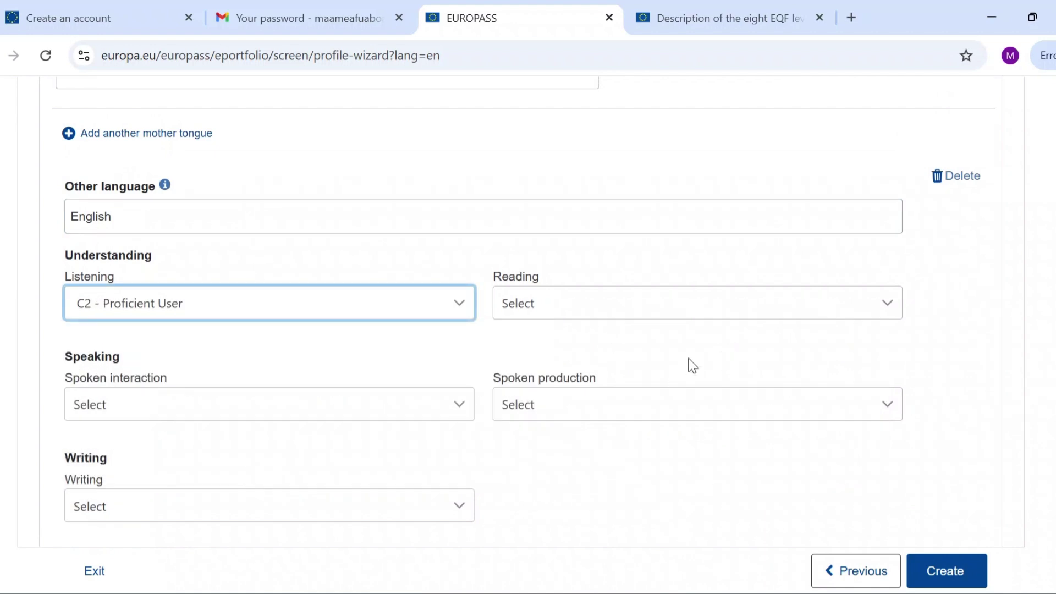
{"action": "left_click", "coordinate": [640, 301]}
{"action": "scroll", "coordinate": [600, 475], "scroll_direction": "down", "scroll_amount": 2}
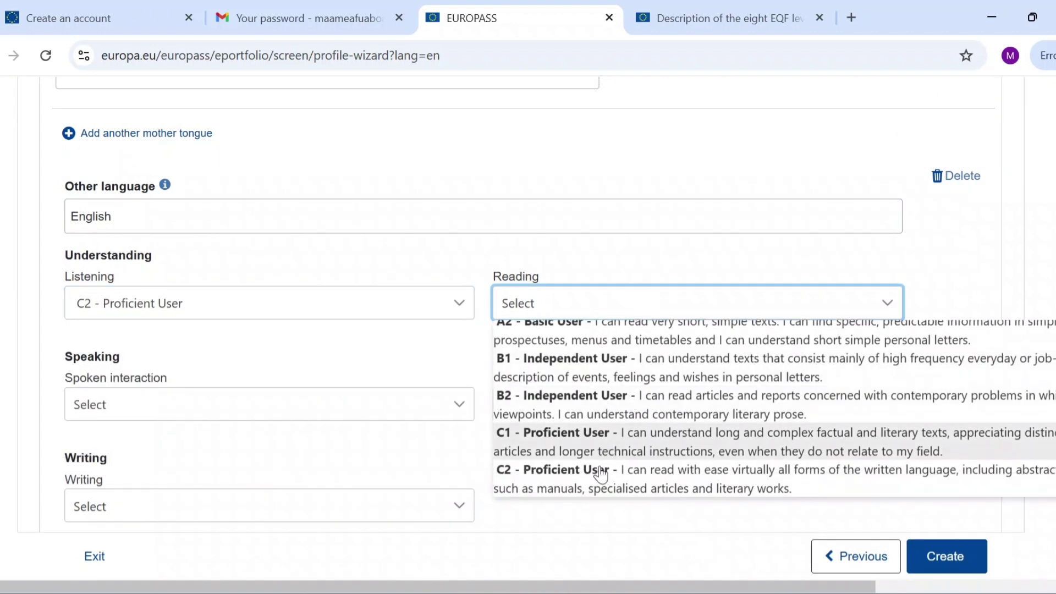
{"action": "left_click", "coordinate": [570, 471]}
{"action": "left_click", "coordinate": [384, 405]}
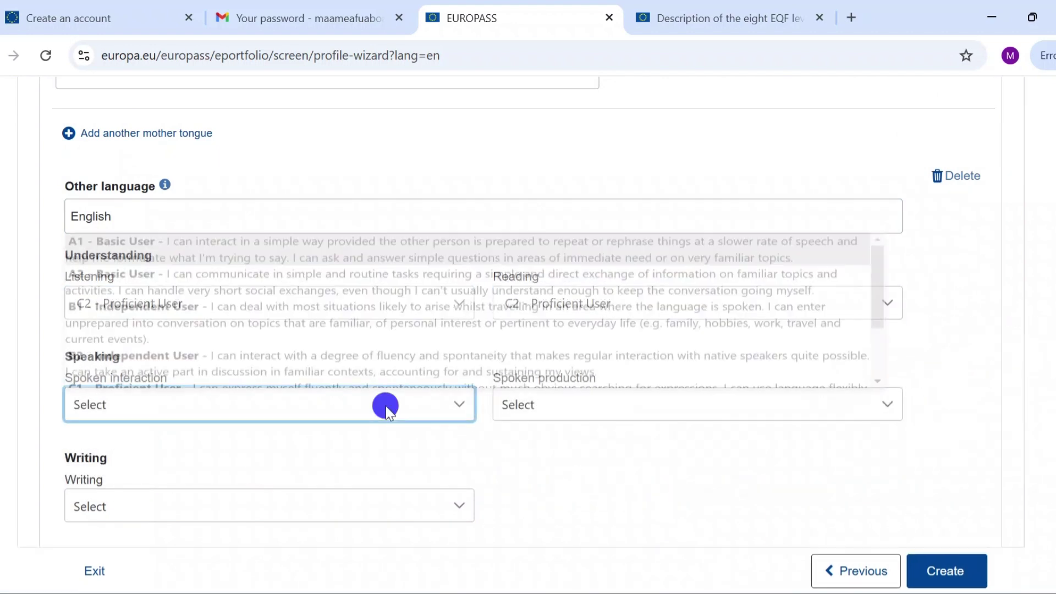
{"action": "scroll", "coordinate": [424, 302], "scroll_direction": "down", "scroll_amount": 2}
{"action": "left_click", "coordinate": [424, 360]}
{"action": "left_click", "coordinate": [471, 509]}
{"action": "scroll", "coordinate": [471, 440], "scroll_direction": "down", "scroll_amount": 2}
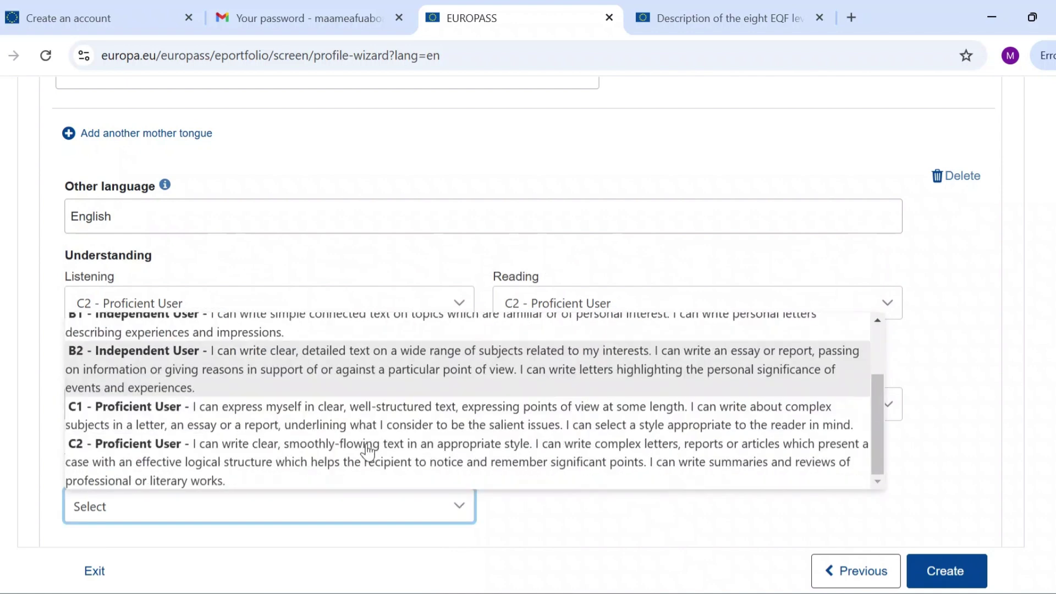
{"action": "left_click", "coordinate": [365, 462]}
{"action": "left_click", "coordinate": [567, 405]}
{"action": "scroll", "coordinate": [567, 363], "scroll_direction": "down", "scroll_amount": 1}
{"action": "left_click", "coordinate": [567, 363]}
{"action": "scroll", "coordinate": [568, 500], "scroll_direction": "down", "scroll_amount": 3}
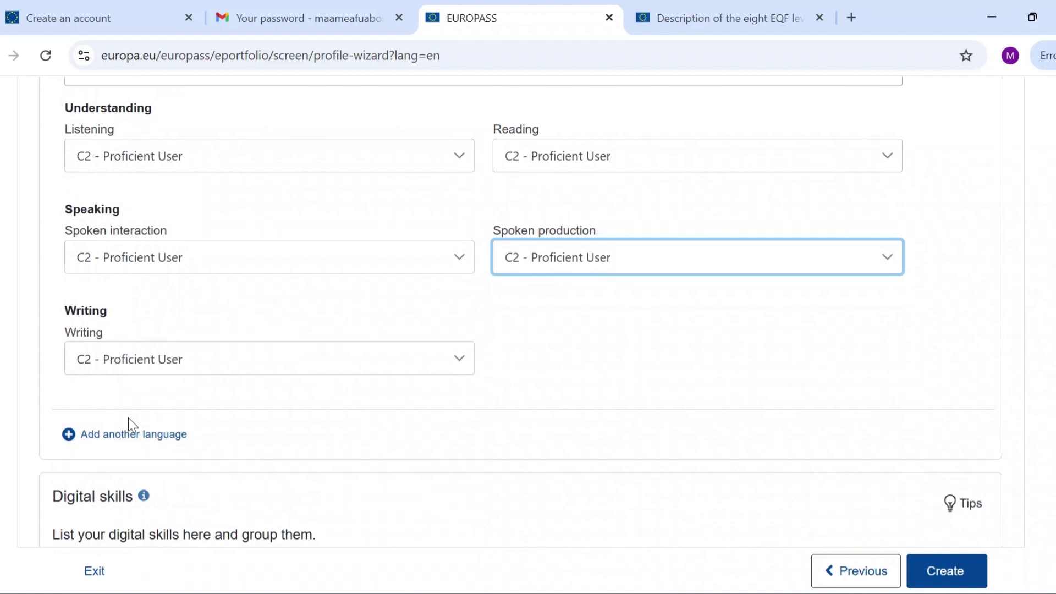
Drag Microsoft Office, Powerpoint and Google Drive into digital skills, removing the duplicate Office entry.
{"action": "scroll", "coordinate": [294, 438], "scroll_direction": "down", "scroll_amount": 4}
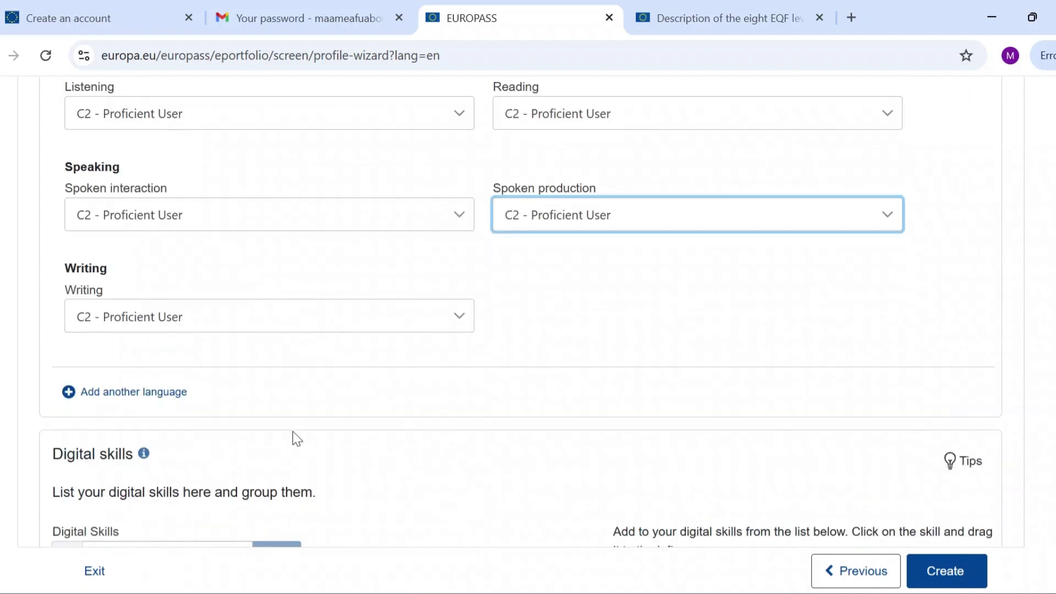
{"action": "scroll", "coordinate": [292, 432], "scroll_direction": "down", "scroll_amount": 2}
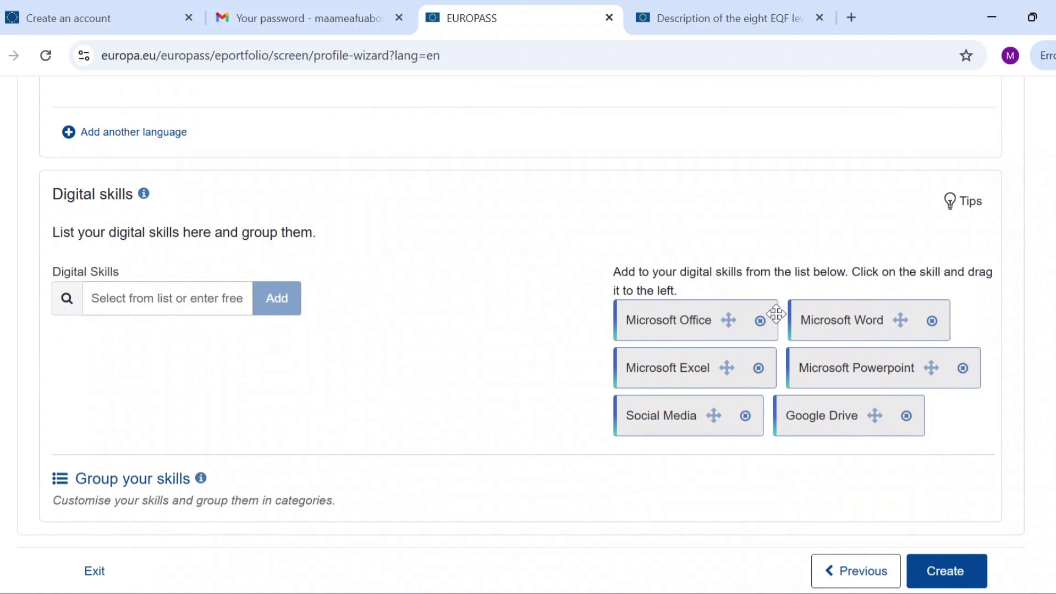
{"action": "left_click_drag", "start_coordinate": [654, 328], "coordinate": [266, 365]}
{"action": "left_click", "coordinate": [373, 349]}
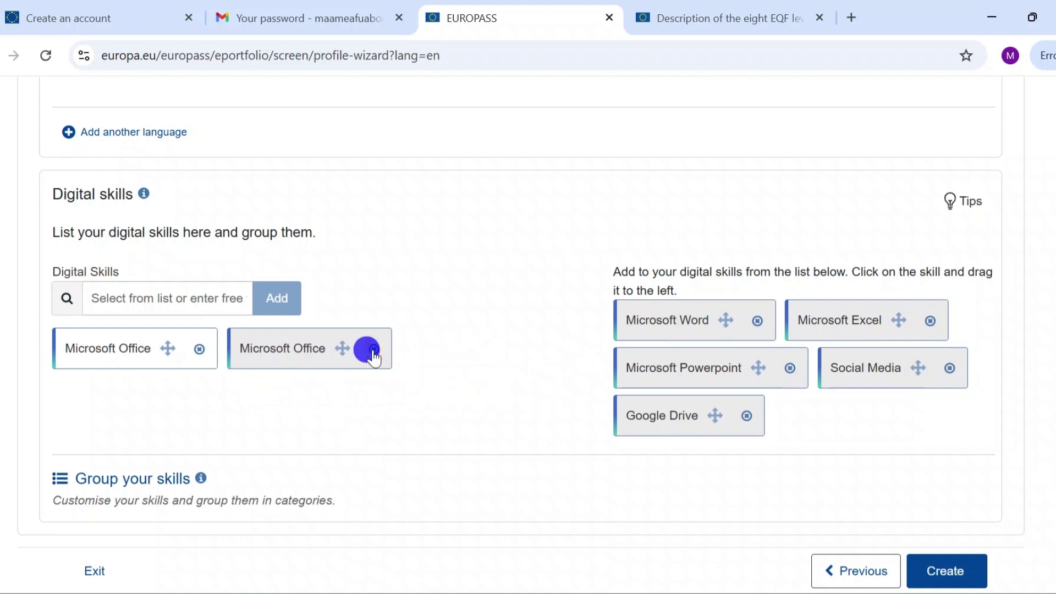
{"action": "left_click_drag", "start_coordinate": [675, 369], "coordinate": [341, 358]}
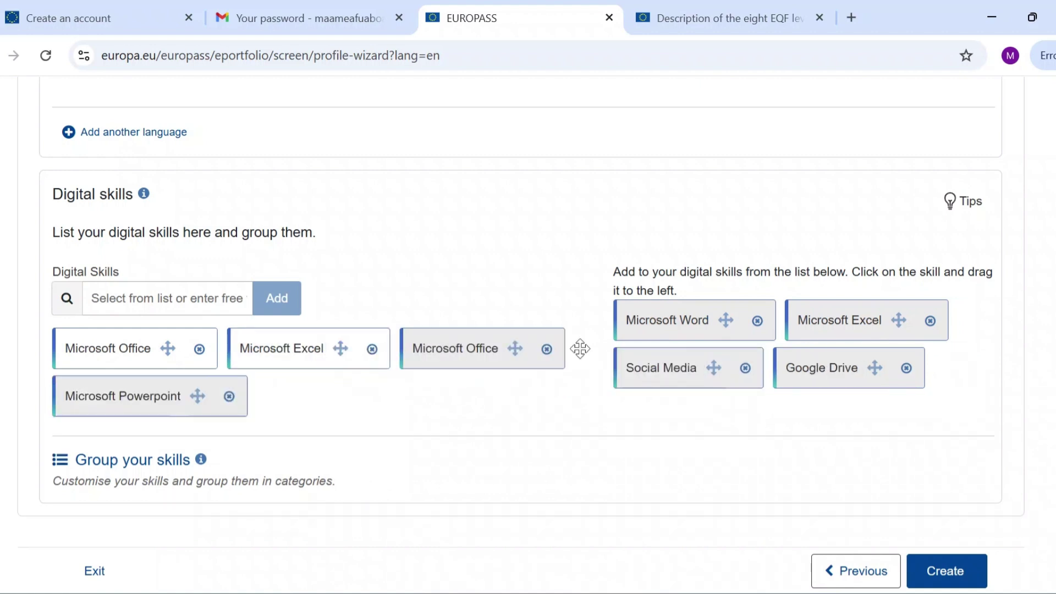
{"action": "left_click_drag", "start_coordinate": [853, 373], "coordinate": [375, 389]}
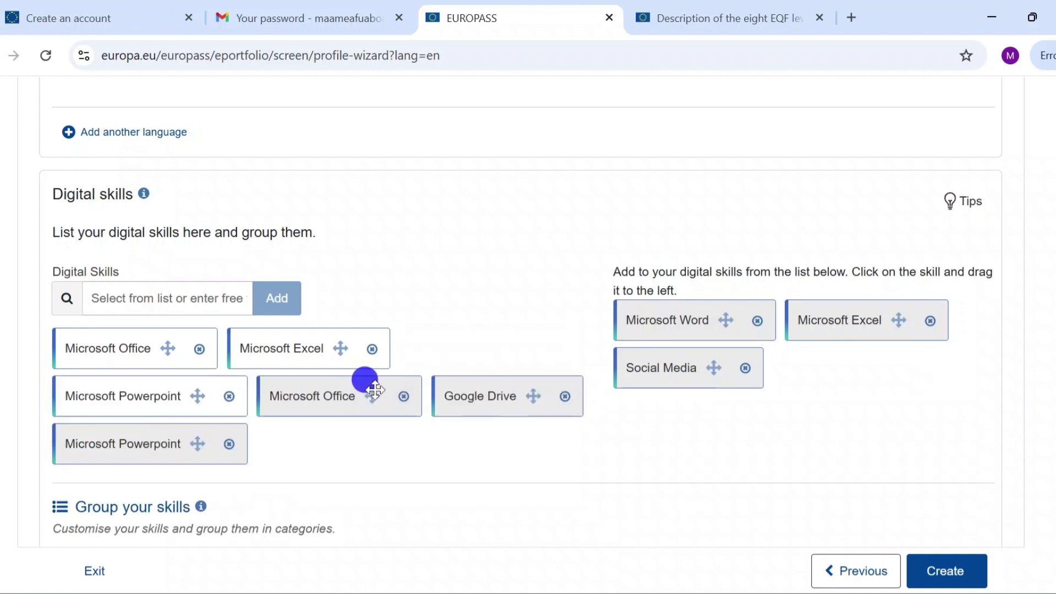
Add Social Media as a custom digital skill and create the profile.
{"action": "left_click", "coordinate": [175, 300]}
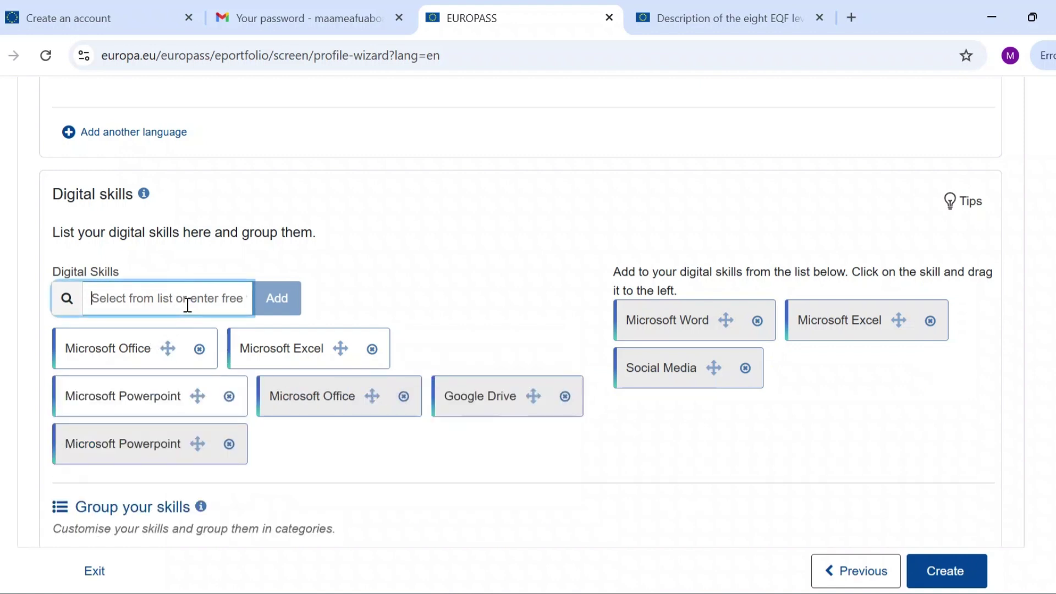
{"action": "type", "text": "Social Media"}
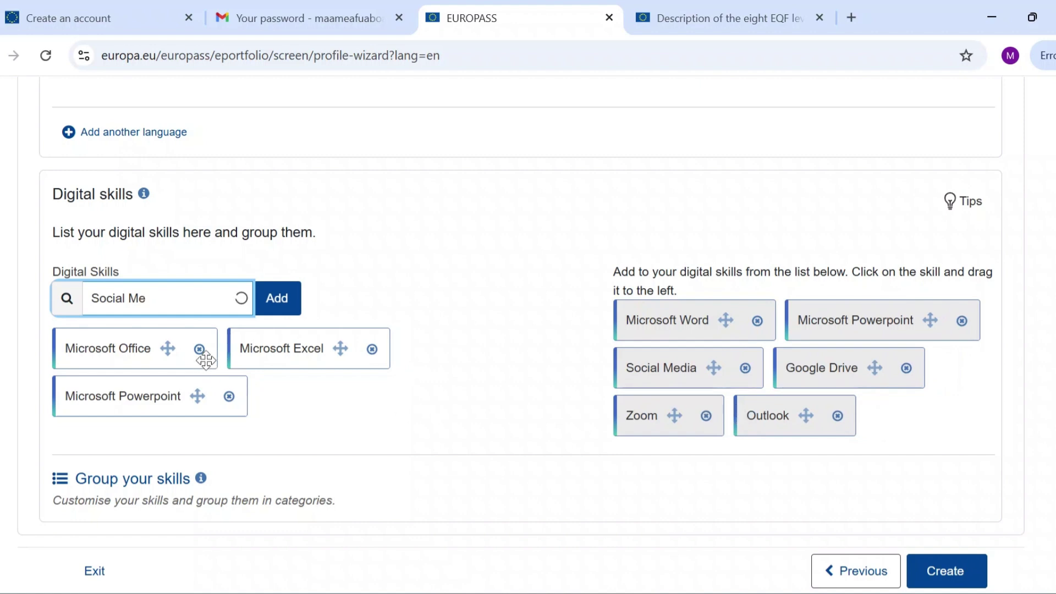
{"action": "left_click", "coordinate": [277, 305]}
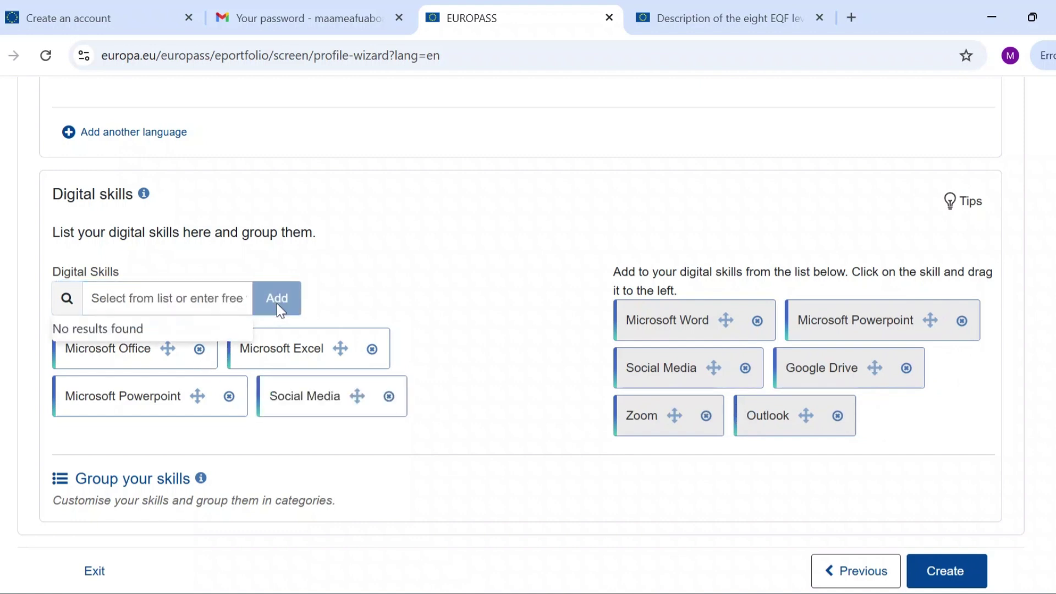
{"action": "scroll", "coordinate": [636, 536], "scroll_direction": "down", "scroll_amount": 1}
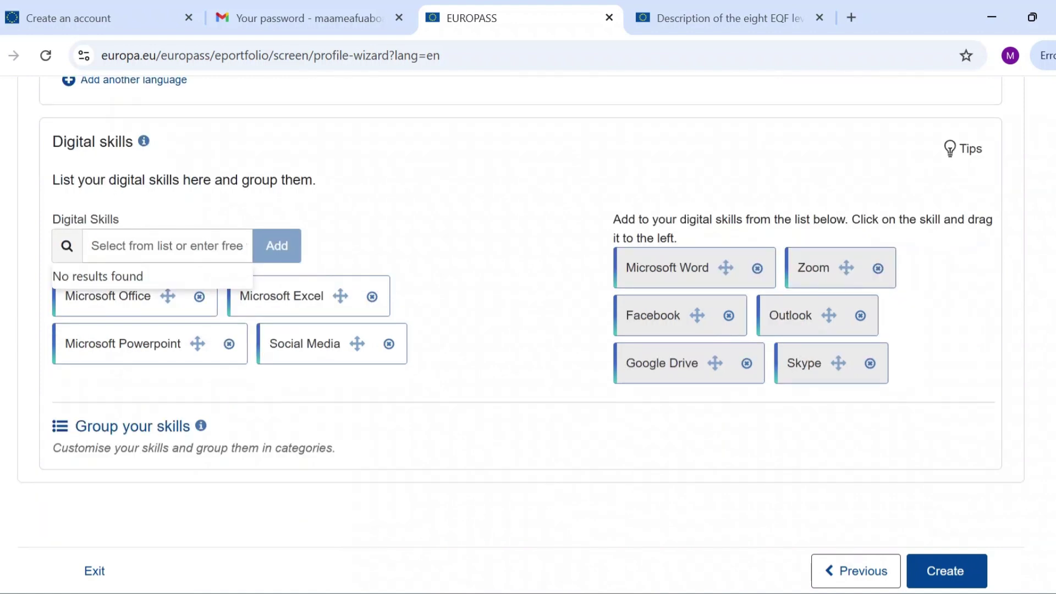
{"action": "left_click", "coordinate": [928, 568]}
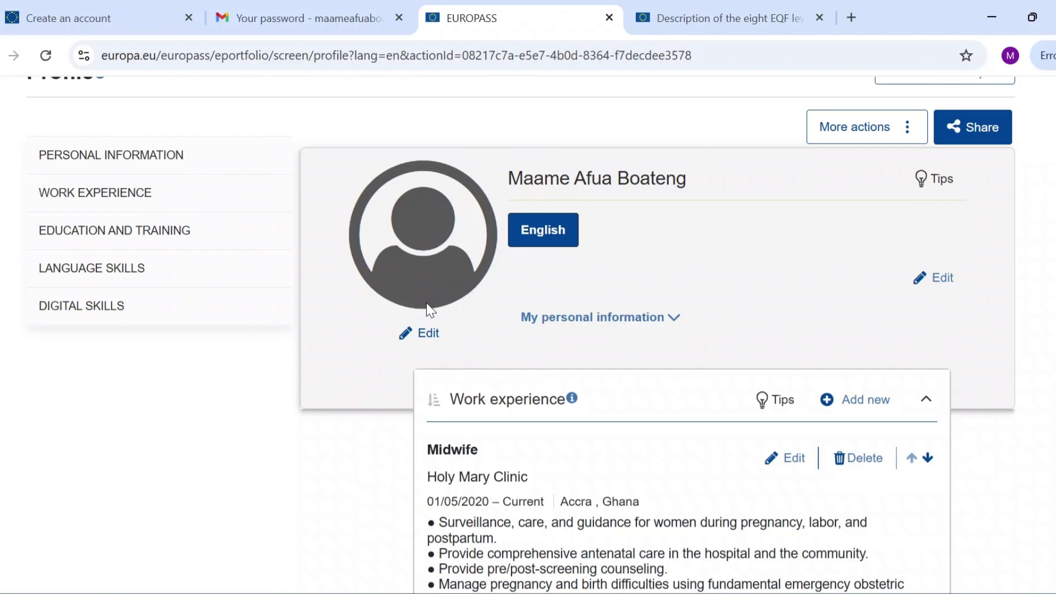
Scroll the new profile page to review the personal details and Midwife work experience.
{"action": "scroll", "coordinate": [427, 303], "scroll_direction": "down", "scroll_amount": 9}
{"action": "scroll", "coordinate": [427, 302], "scroll_direction": "up", "scroll_amount": 10}
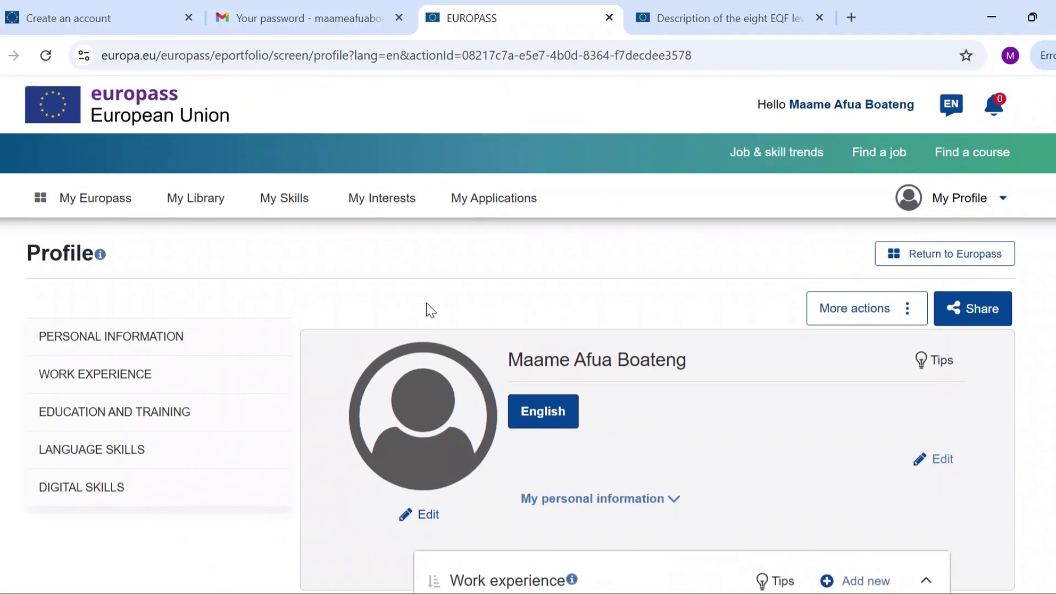
{"action": "scroll", "coordinate": [427, 303], "scroll_direction": "down", "scroll_amount": 3}
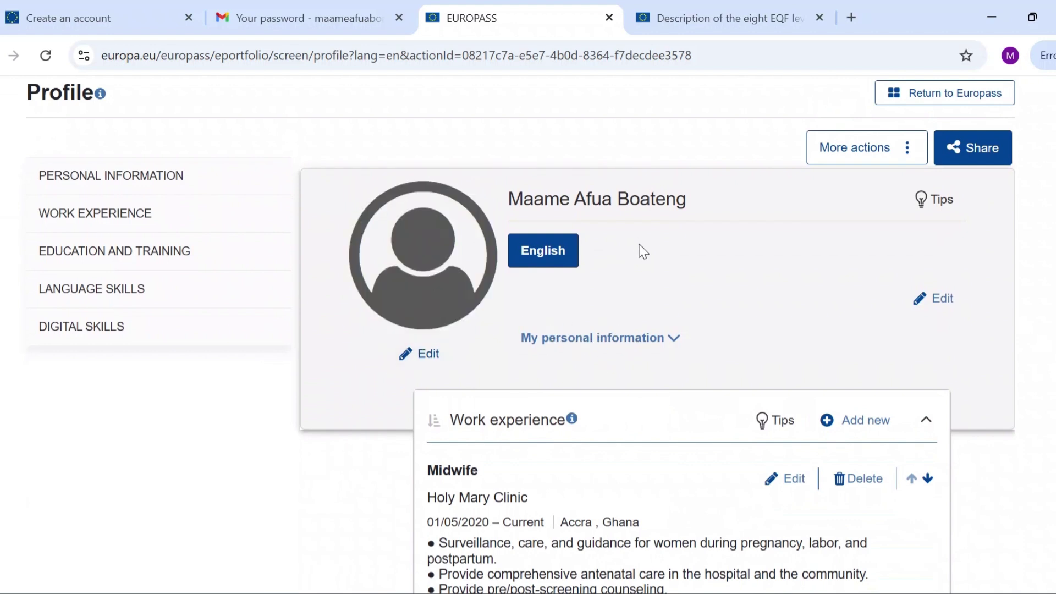
Upload the WhatsApp portrait from the Desktop as the profile photo and centre the crop circle.
{"action": "left_click", "coordinate": [407, 355]}
{"action": "left_click", "coordinate": [349, 223]}
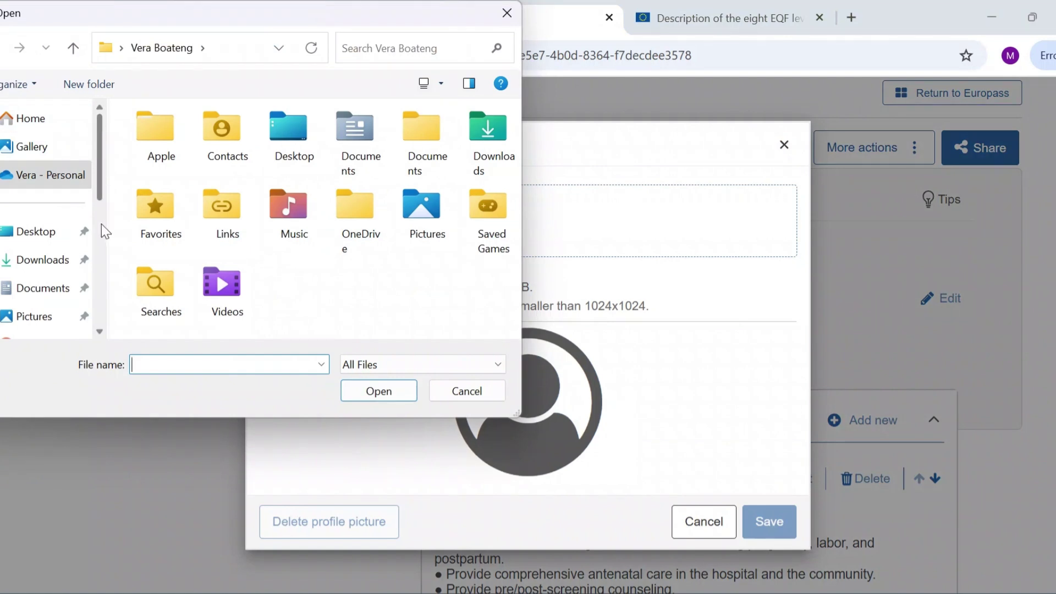
{"action": "left_click", "coordinate": [48, 231]}
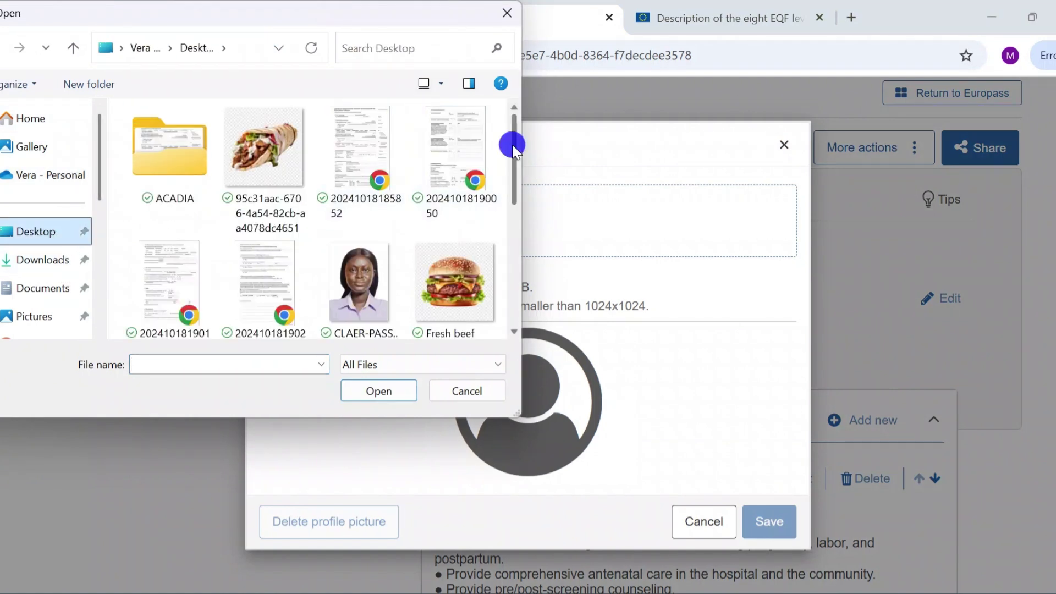
{"action": "left_click_drag", "start_coordinate": [513, 146], "coordinate": [513, 261]}
{"action": "left_click", "coordinate": [301, 253]}
{"action": "left_click", "coordinate": [367, 393]}
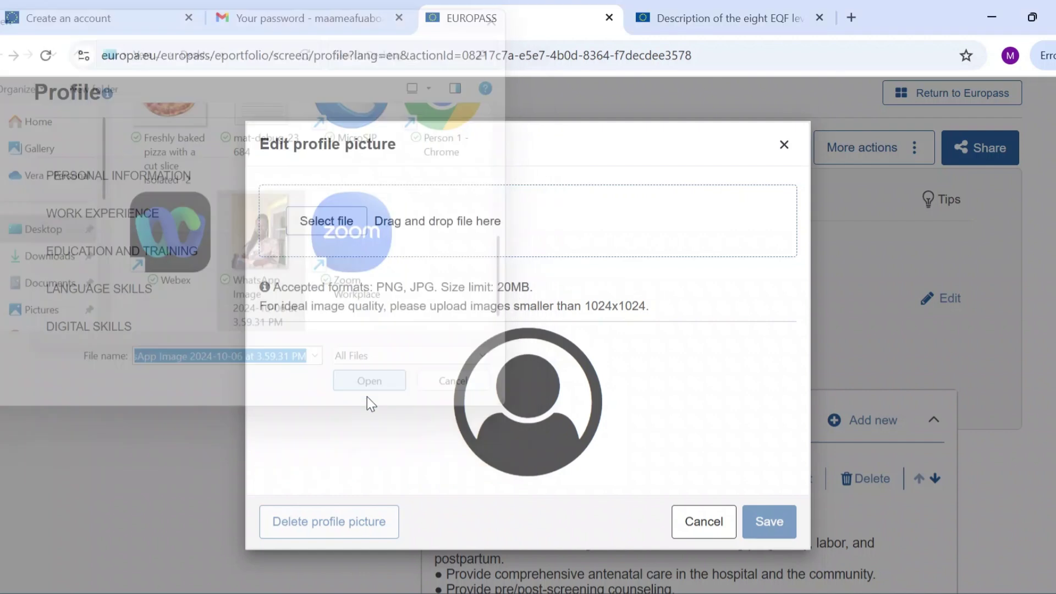
{"action": "scroll", "coordinate": [589, 309], "scroll_direction": "down", "scroll_amount": 3}
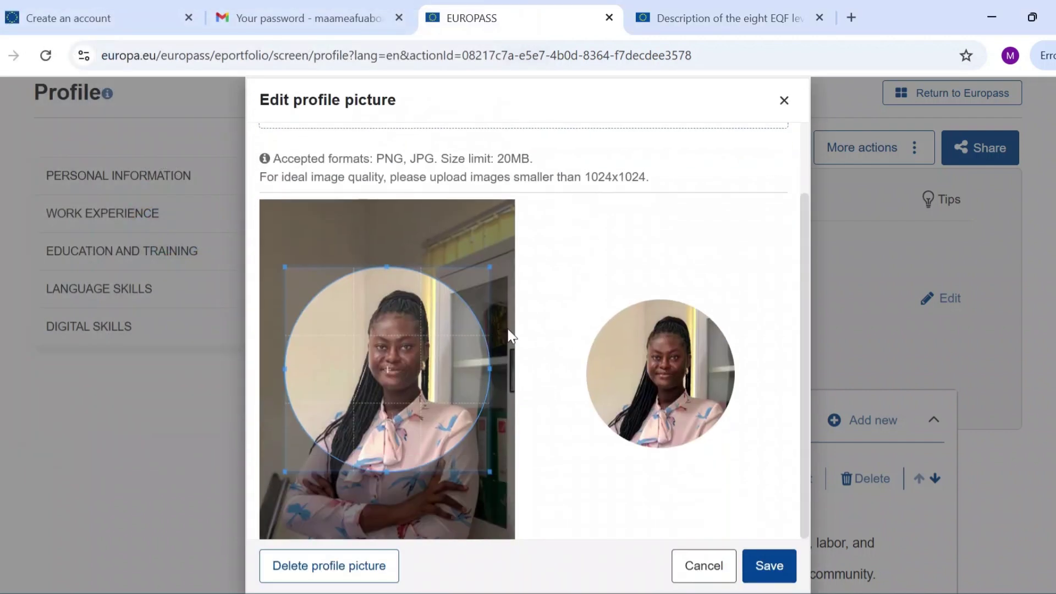
{"action": "left_click_drag", "start_coordinate": [414, 364], "coordinate": [419, 371]}
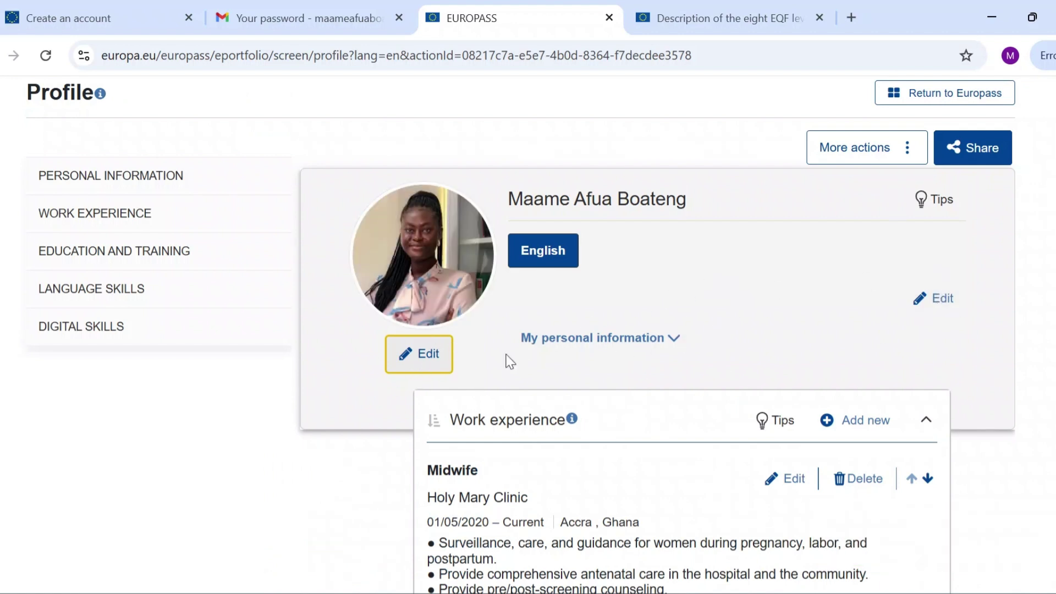
{"action": "left_click", "coordinate": [671, 338]}
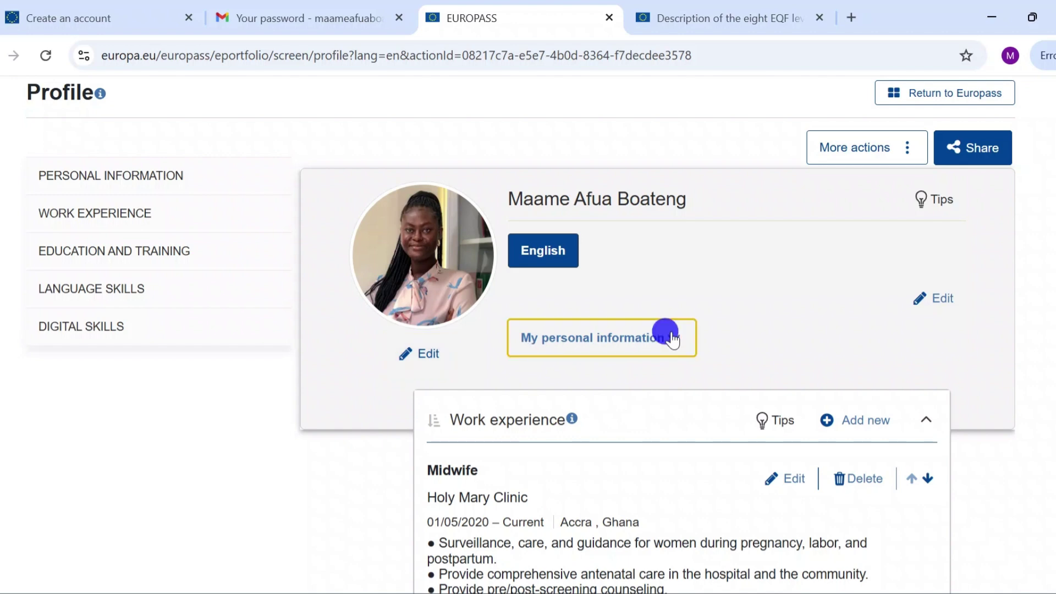
{"action": "scroll", "coordinate": [684, 427], "scroll_direction": "down", "scroll_amount": 2}
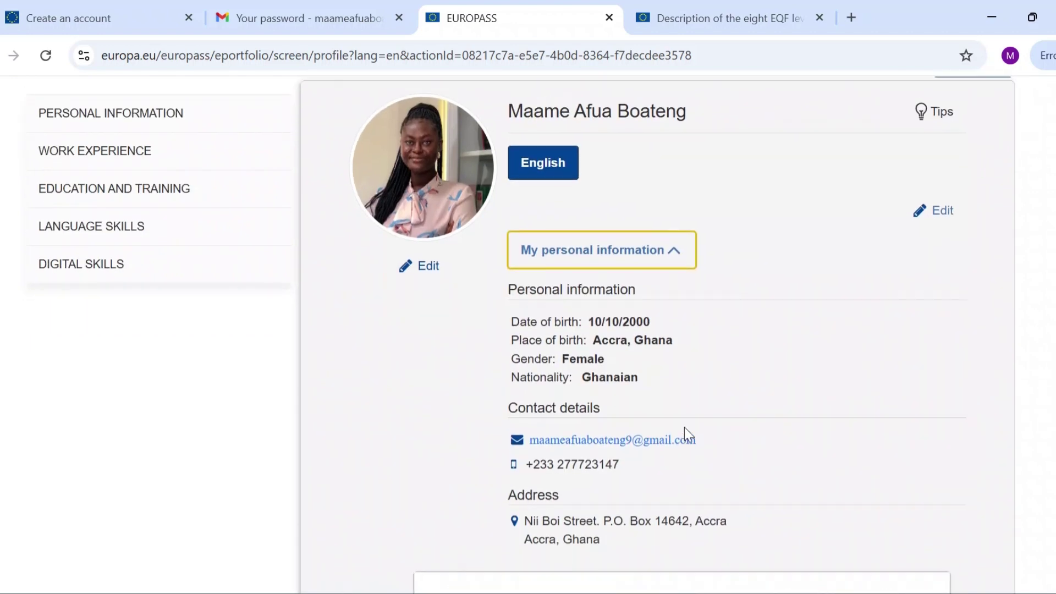
{"action": "scroll", "coordinate": [965, 373], "scroll_direction": "up", "scroll_amount": 2}
{"action": "left_click", "coordinate": [935, 311]}
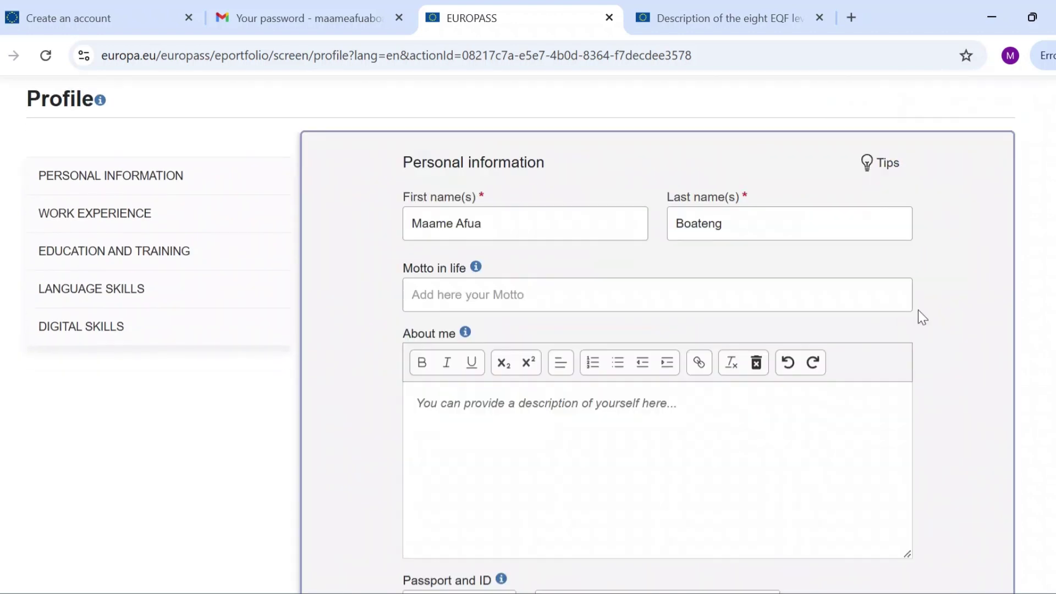
{"action": "left_click", "coordinate": [499, 290]}
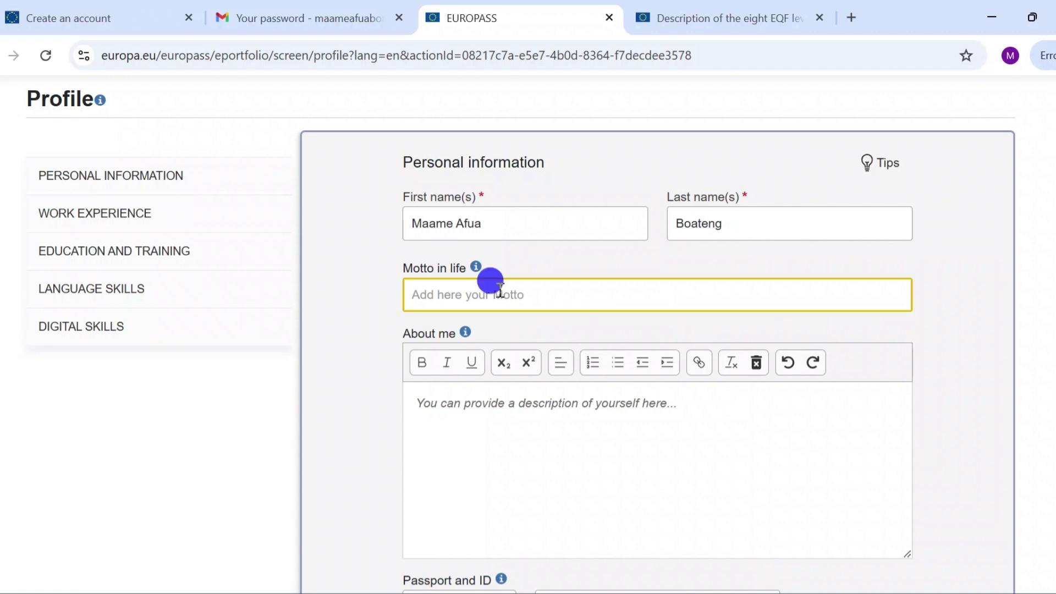
{"action": "scroll", "coordinate": [507, 501], "scroll_direction": "down", "scroll_amount": 3}
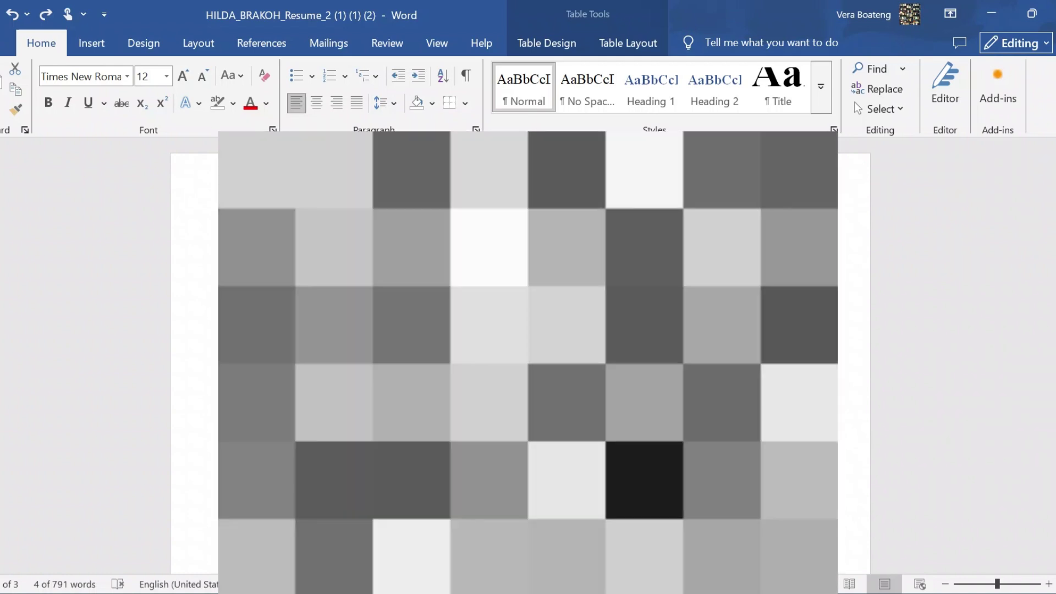
Select the 78-word midwife summary paragraph in the Word resume.
{"action": "triple_click", "coordinate": [517, 352]}
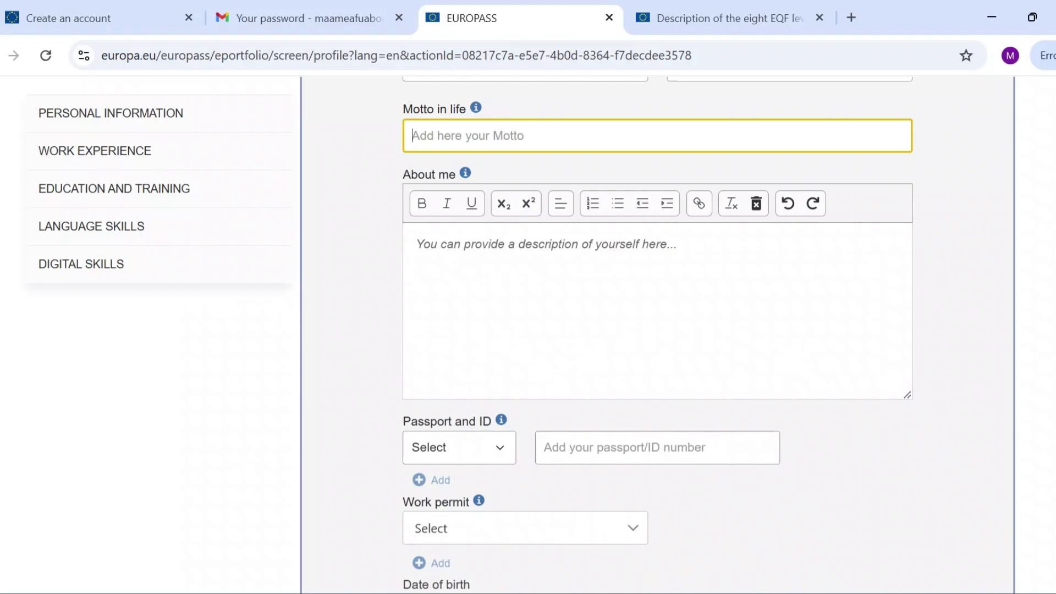
Paste the registered-midwife description into About me and save the personal information.
{"action": "left_click", "coordinate": [469, 264]}
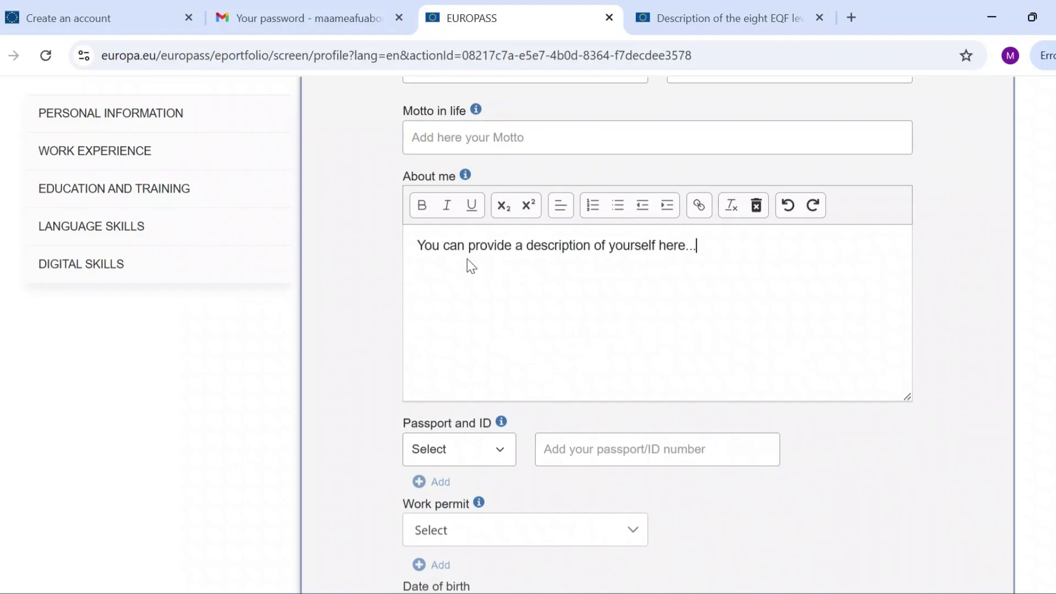
{"action": "type", "text": "Registered midwife with a strong patient focus. Ability to deliver midwifery care while adhering to the nursing code of ethics. Expert in recommending adjustments to inpatient care based on patient requirements. Ability to adapt to stressful situation while maintaining professionalism. Experience in mother and child health care. Highly organized and able to collaborate with other healthcare professionals. Coordinate patient care during staff shortages and address patient and family concerns. Help with intricate medical concerns and interact with patients."}
{"action": "scroll", "coordinate": [538, 325], "scroll_direction": "down", "scroll_amount": 4}
{"action": "scroll", "coordinate": [539, 325], "scroll_direction": "down", "scroll_amount": 15}
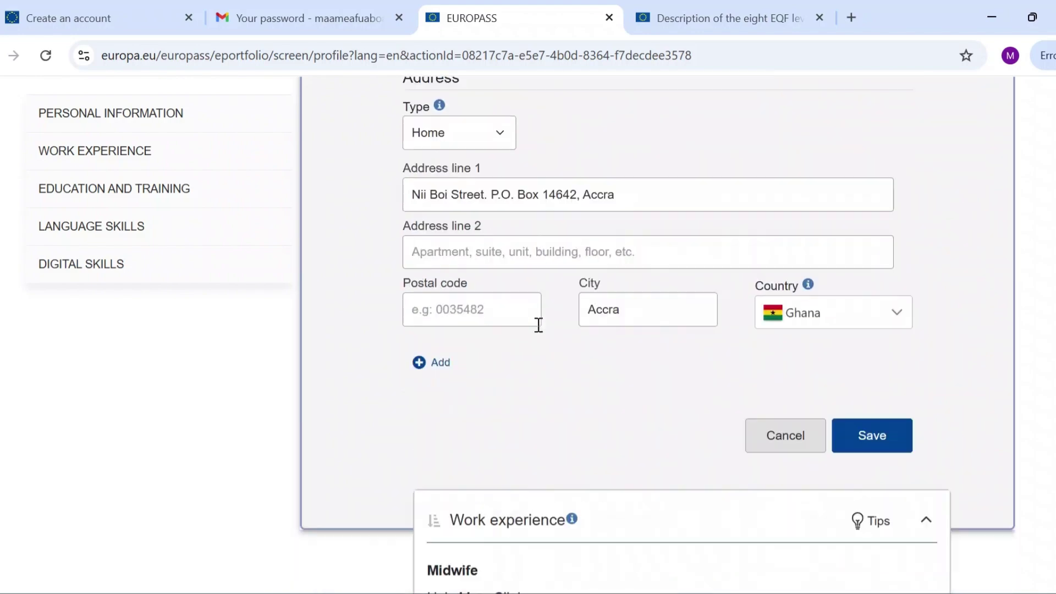
{"action": "left_click", "coordinate": [874, 354]}
{"action": "scroll", "coordinate": [595, 449], "scroll_direction": "down", "scroll_amount": 20}
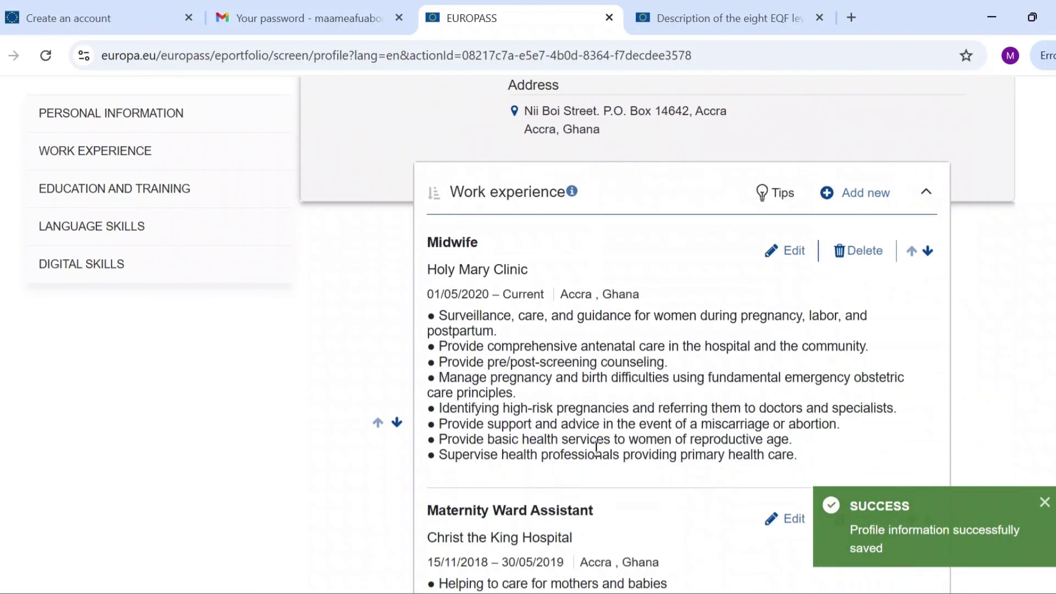
{"action": "scroll", "coordinate": [595, 448], "scroll_direction": "down", "scroll_amount": 2}
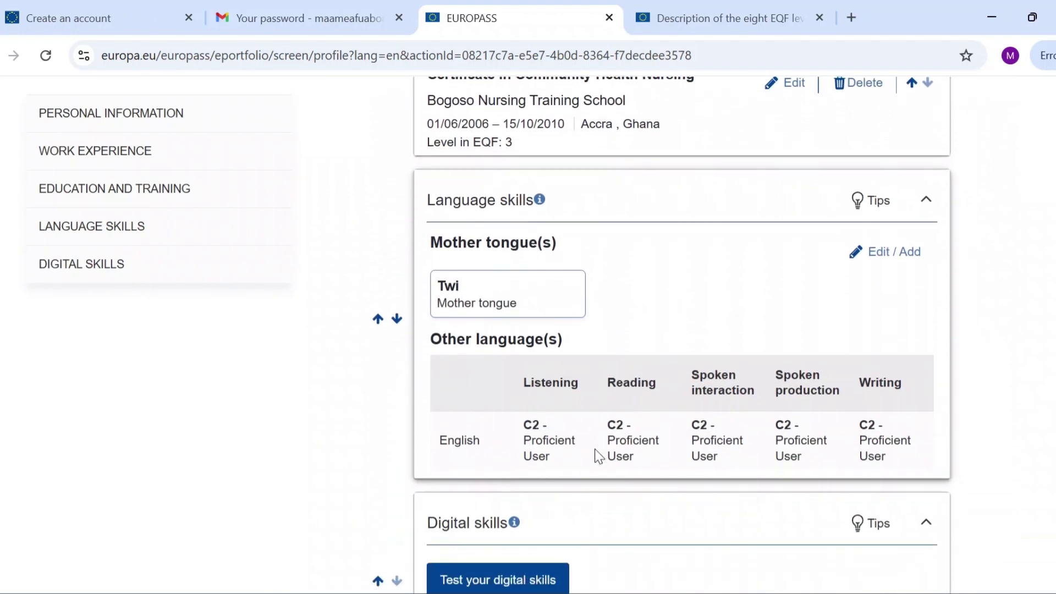
{"action": "scroll", "coordinate": [595, 448], "scroll_direction": "down", "scroll_amount": 5}
{"action": "scroll", "coordinate": [595, 449], "scroll_direction": "up", "scroll_amount": 5}
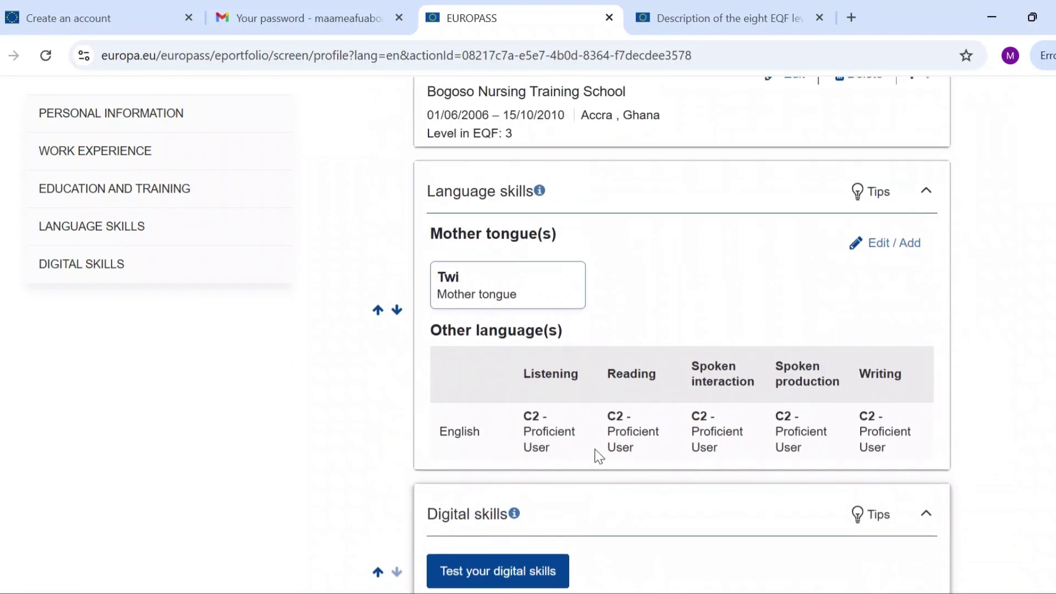
{"action": "scroll", "coordinate": [595, 449], "scroll_direction": "down", "scroll_amount": 4}
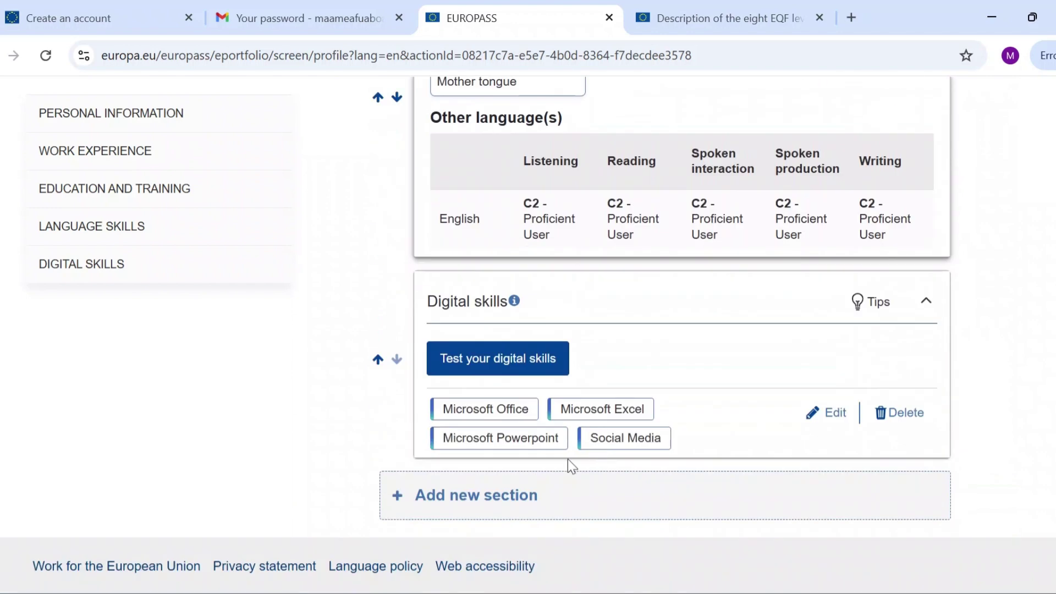
{"action": "left_click", "coordinate": [401, 496]}
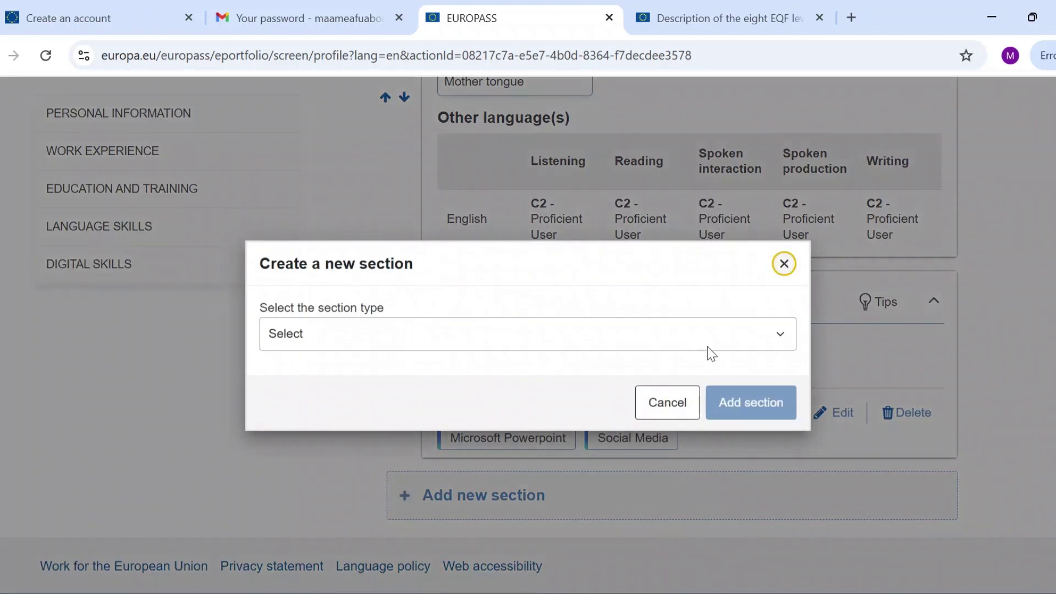
{"action": "left_click", "coordinate": [782, 338]}
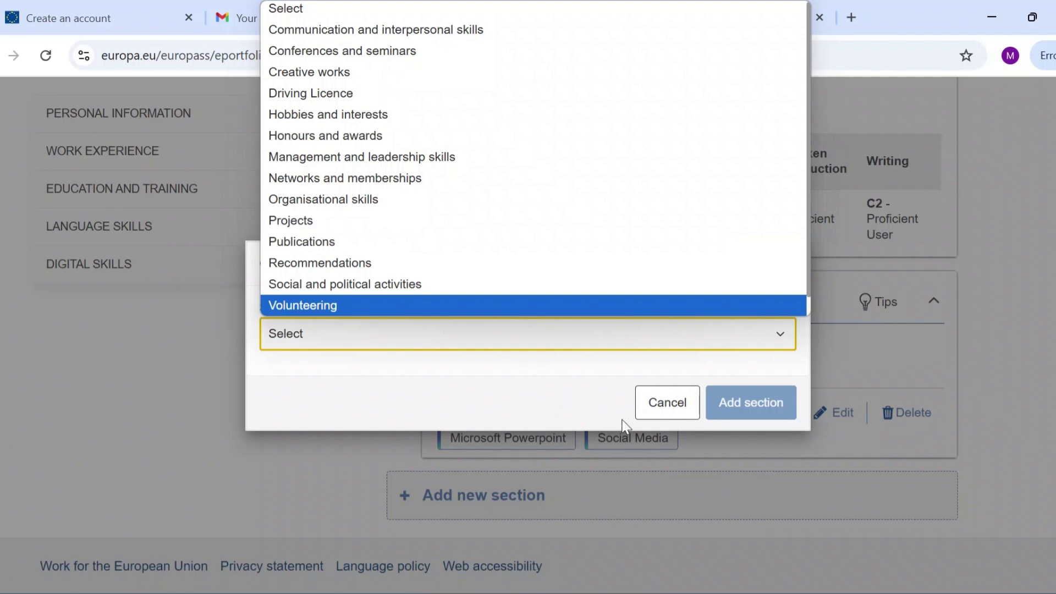
{"action": "left_click", "coordinate": [674, 406]}
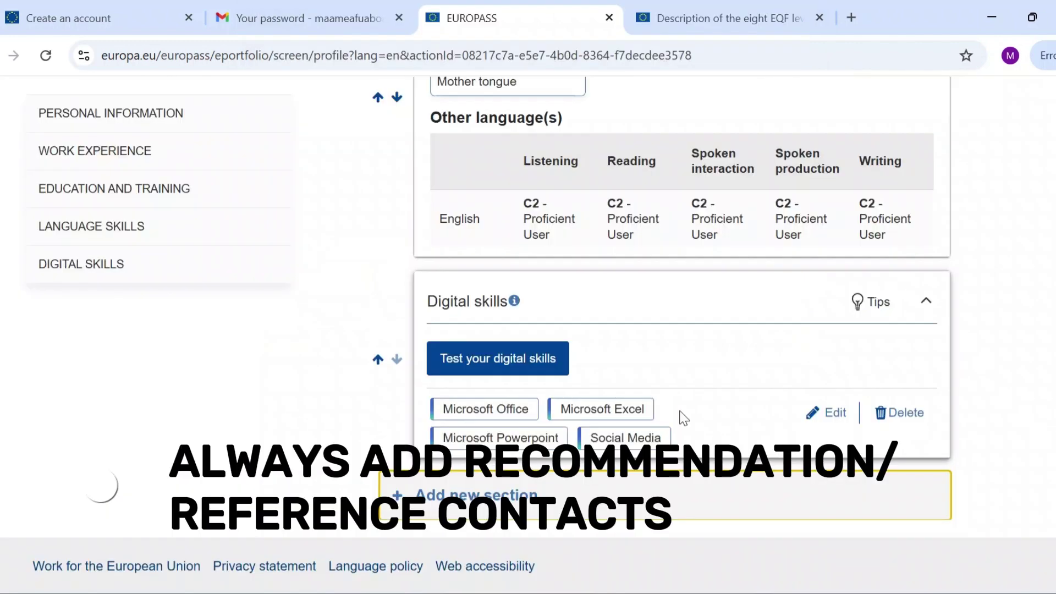
{"action": "scroll", "coordinate": [683, 418], "scroll_direction": "up", "scroll_amount": 20}
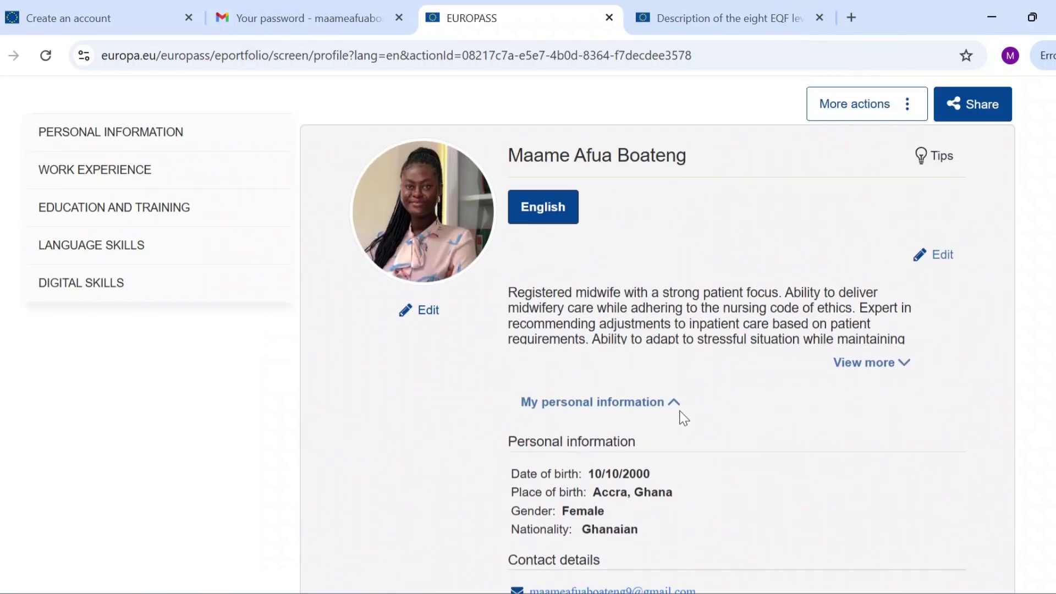
Create a new CV from More actions, starting from the existing profile.
{"action": "scroll", "coordinate": [684, 418], "scroll_direction": "down", "scroll_amount": 1}
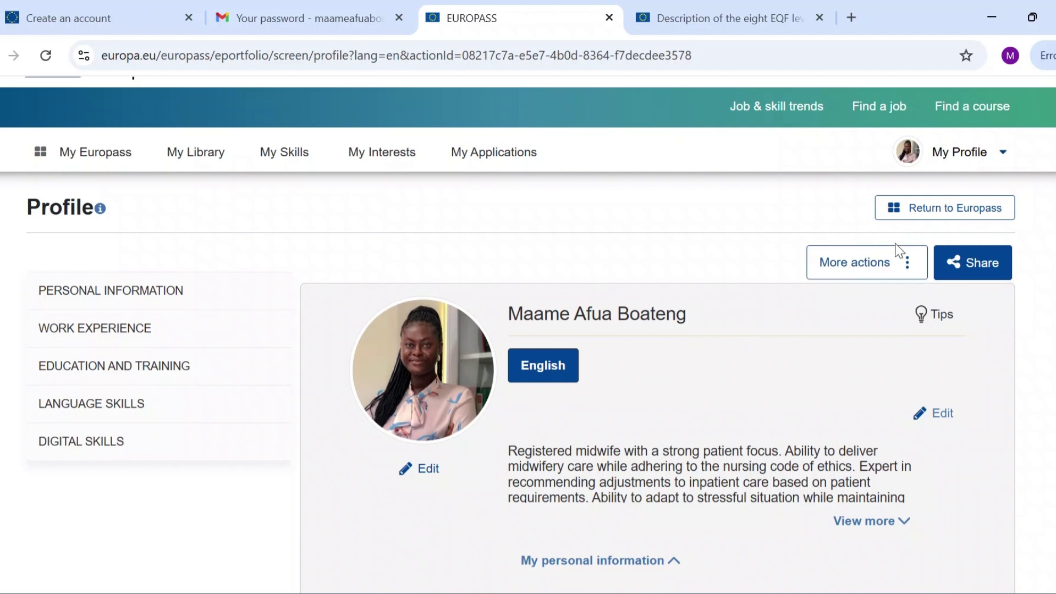
{"action": "left_click", "coordinate": [907, 264]}
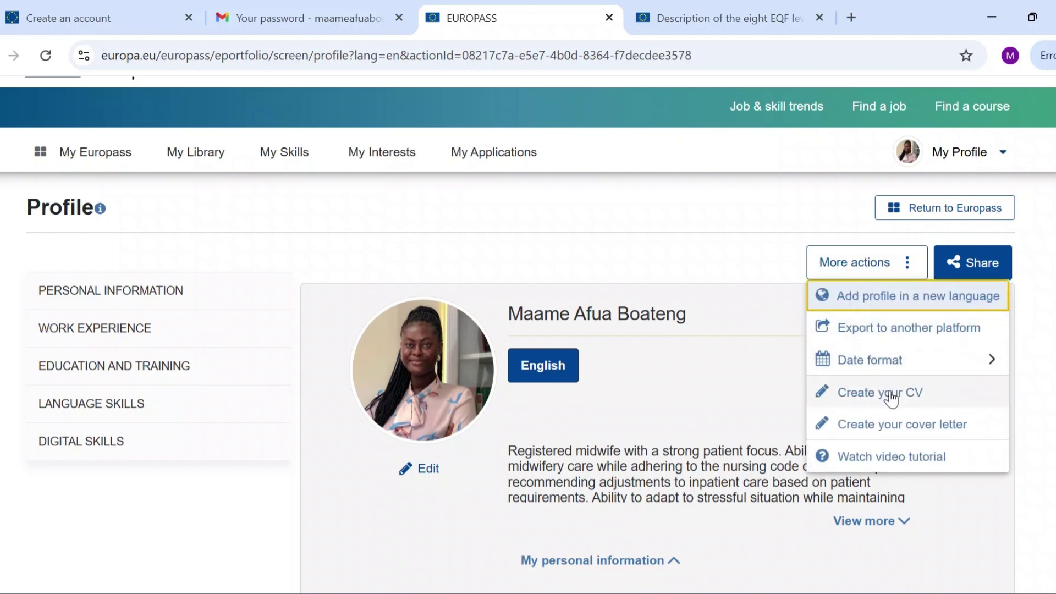
{"action": "left_click", "coordinate": [894, 398]}
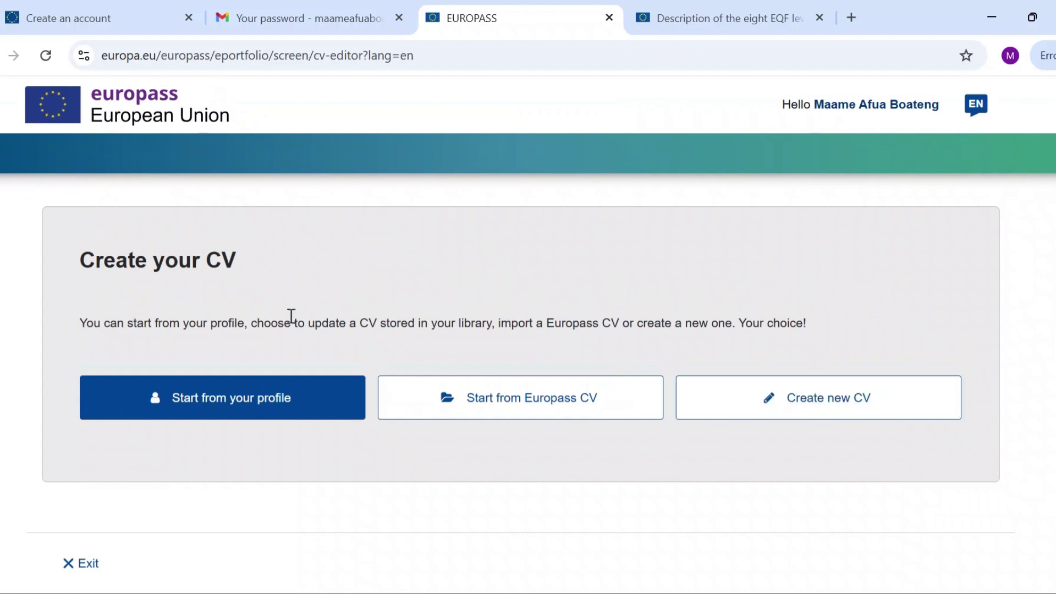
{"action": "left_click", "coordinate": [232, 408]}
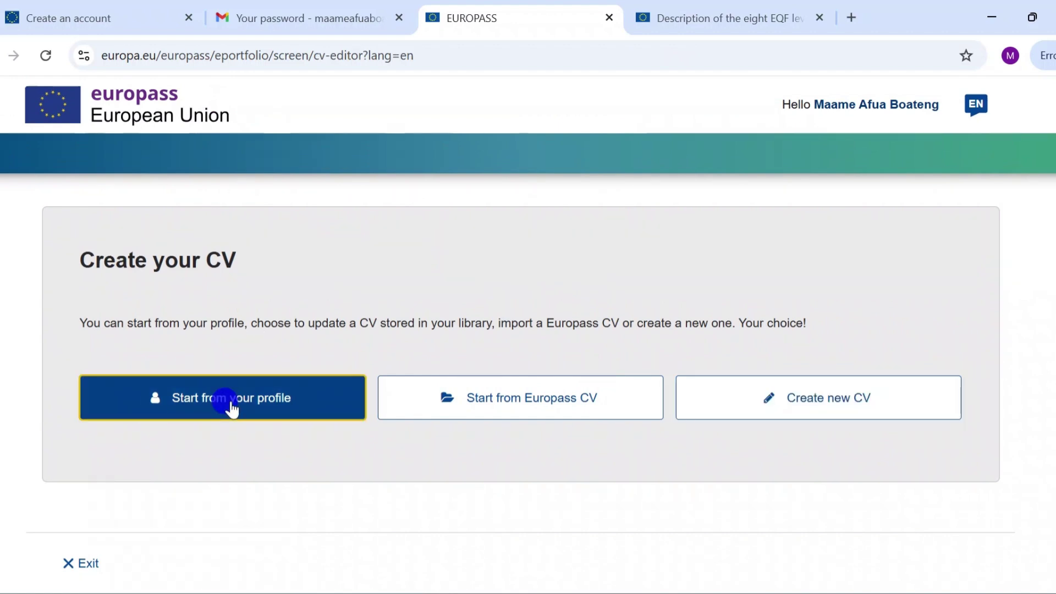
{"action": "scroll", "coordinate": [235, 409], "scroll_direction": "down", "scroll_amount": 4}
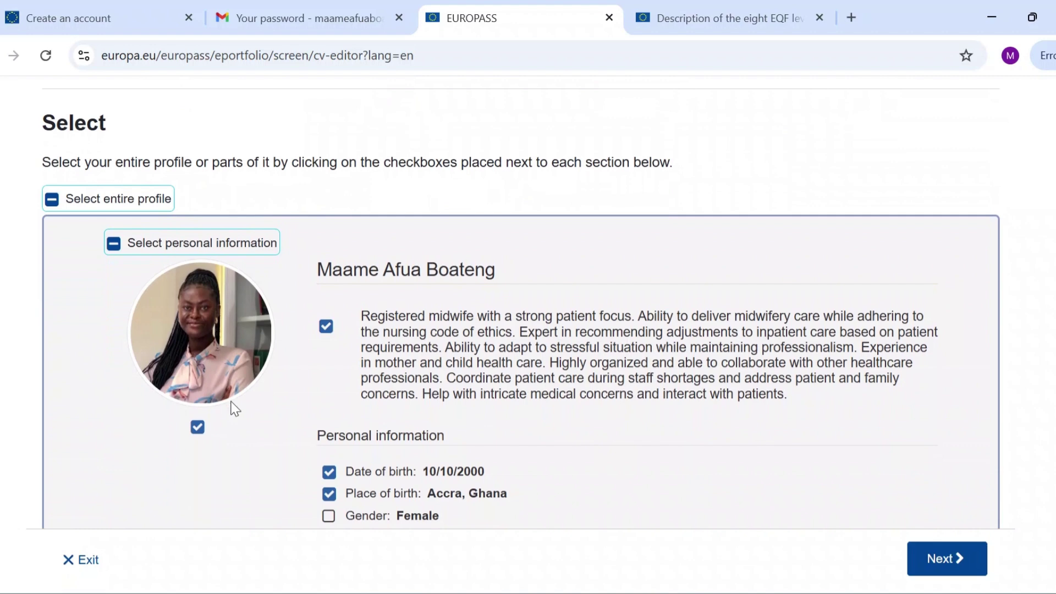
Exclude date of birth, include gender, review the selected sections and continue.
{"action": "scroll", "coordinate": [405, 431], "scroll_direction": "down", "scroll_amount": 4}
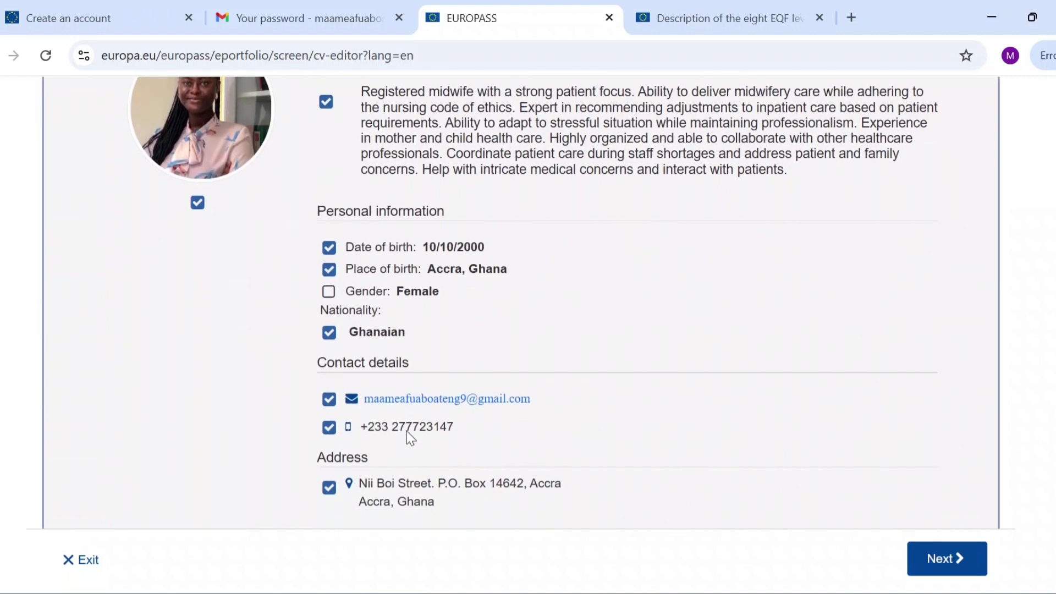
{"action": "left_click", "coordinate": [329, 244]}
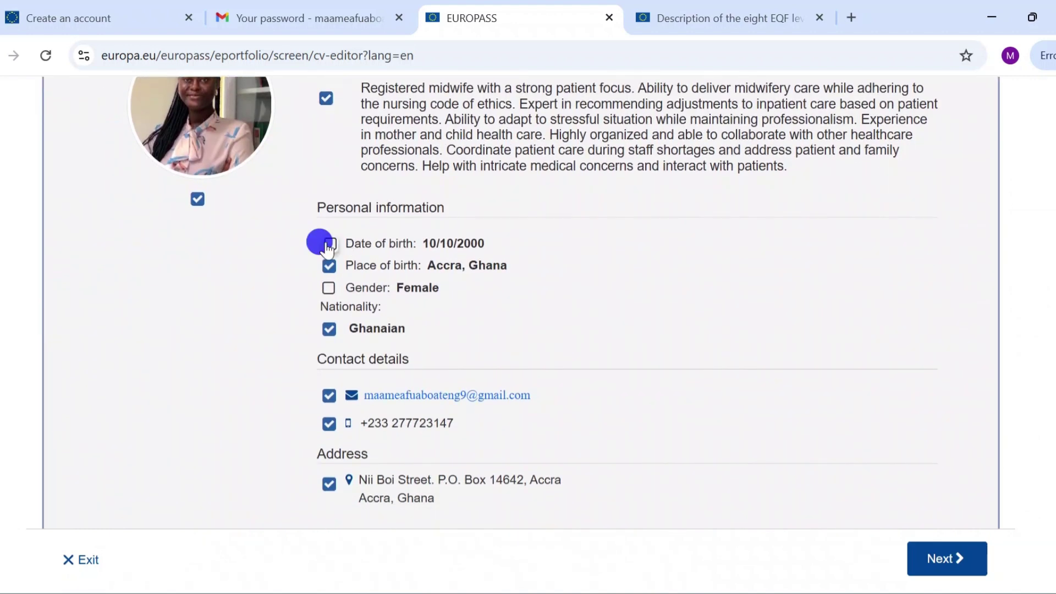
{"action": "left_click", "coordinate": [330, 290]}
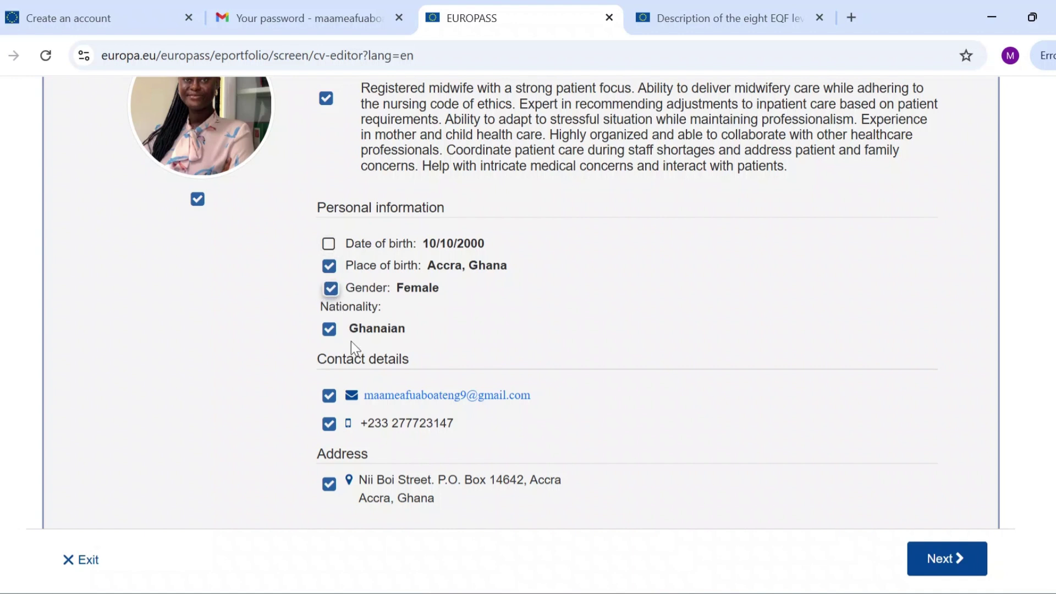
{"action": "scroll", "coordinate": [350, 405], "scroll_direction": "down", "scroll_amount": 5}
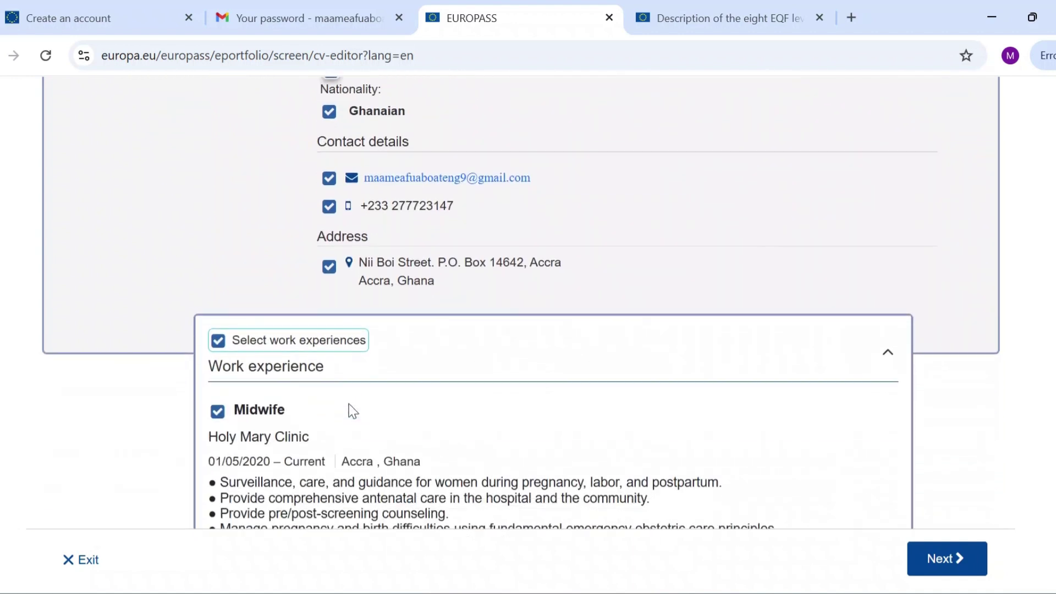
{"action": "scroll", "coordinate": [352, 410], "scroll_direction": "down", "scroll_amount": 4}
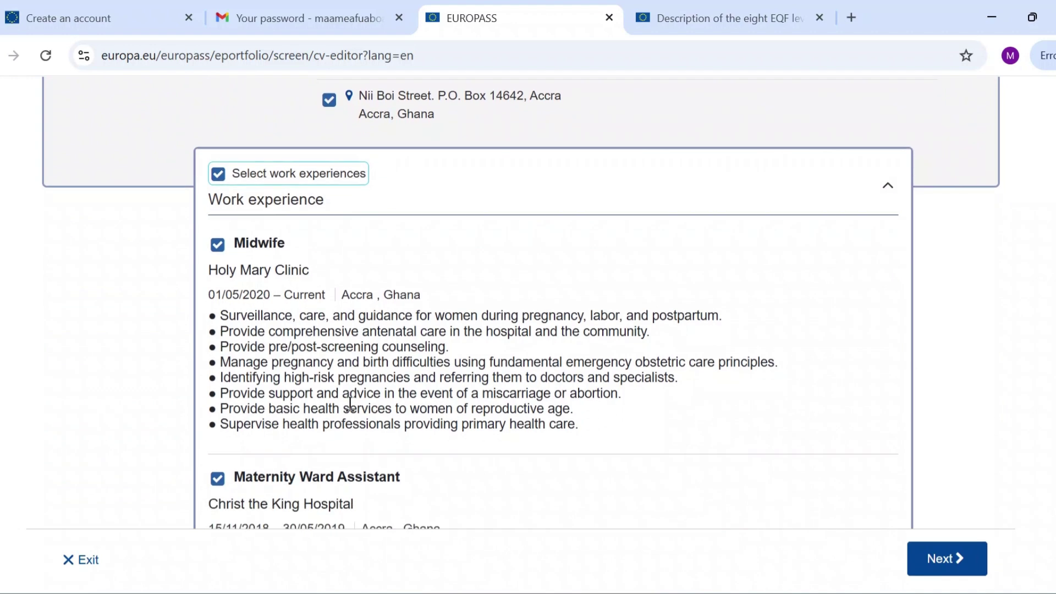
{"action": "scroll", "coordinate": [350, 404], "scroll_direction": "down", "scroll_amount": 10}
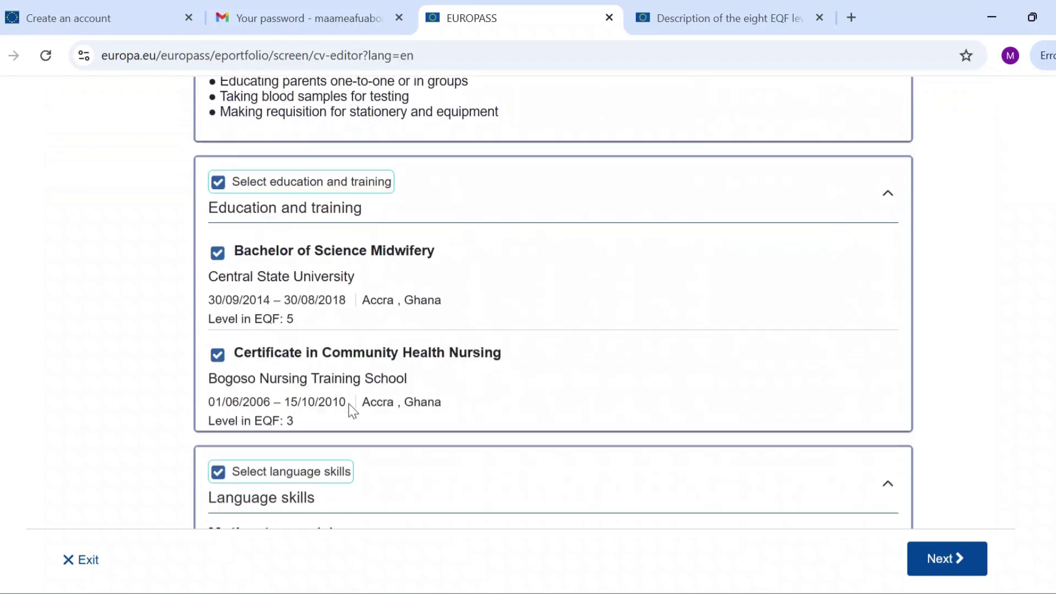
{"action": "scroll", "coordinate": [353, 411], "scroll_direction": "down", "scroll_amount": 5}
{"action": "scroll", "coordinate": [349, 410], "scroll_direction": "up", "scroll_amount": 20}
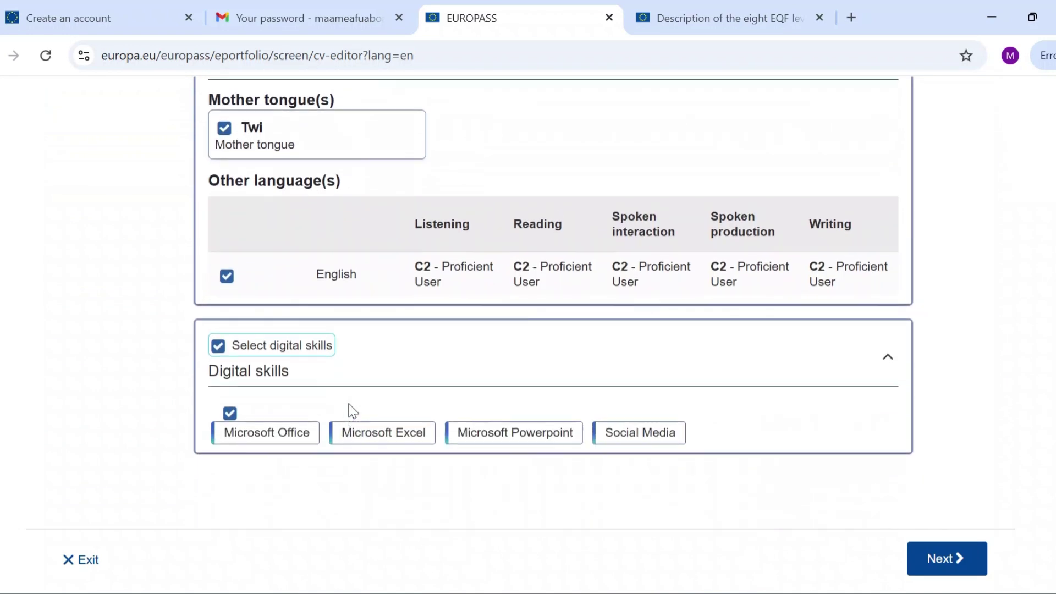
{"action": "scroll", "coordinate": [350, 404], "scroll_direction": "up", "scroll_amount": 6}
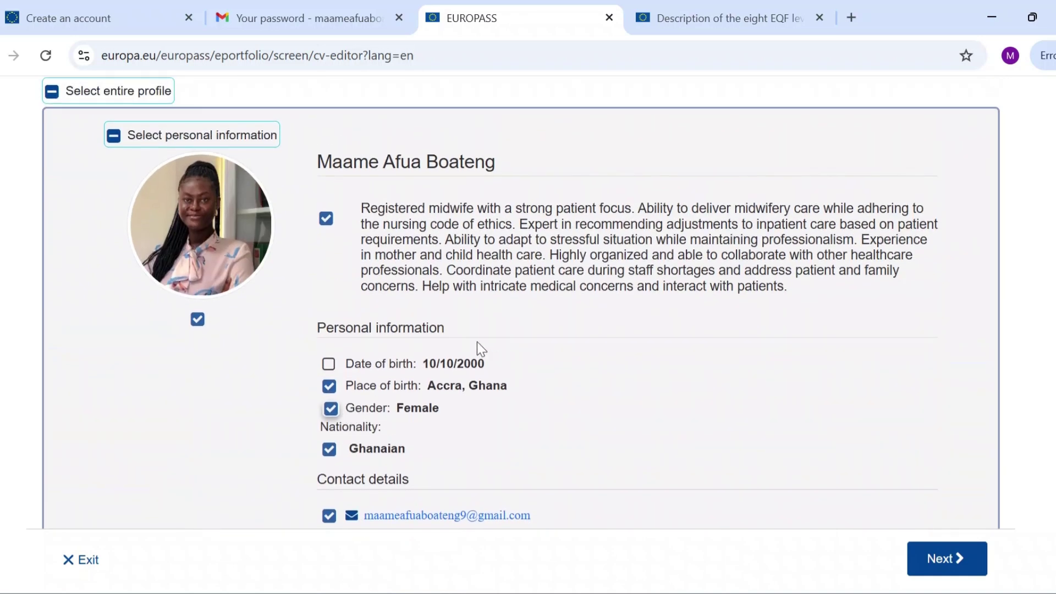
{"action": "scroll", "coordinate": [366, 385], "scroll_direction": "up", "scroll_amount": 2}
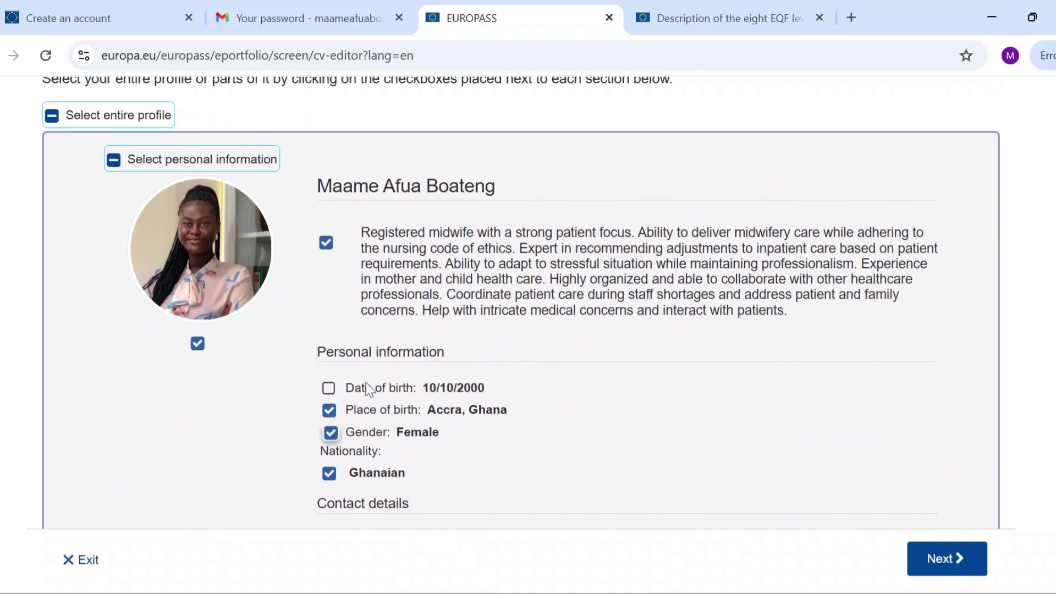
{"action": "scroll", "coordinate": [365, 385], "scroll_direction": "down", "scroll_amount": 10}
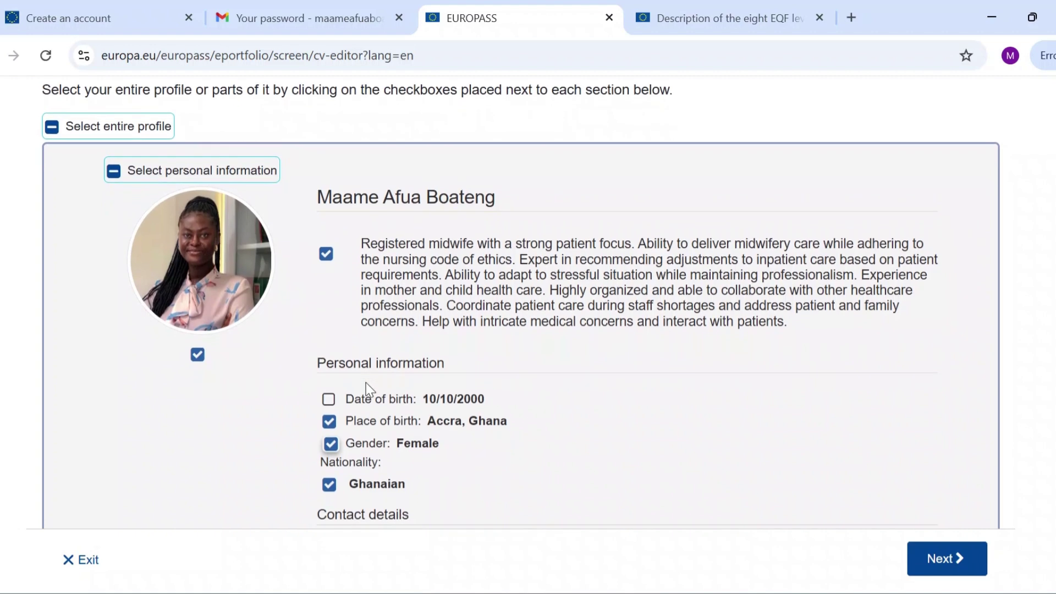
{"action": "left_click", "coordinate": [942, 557]}
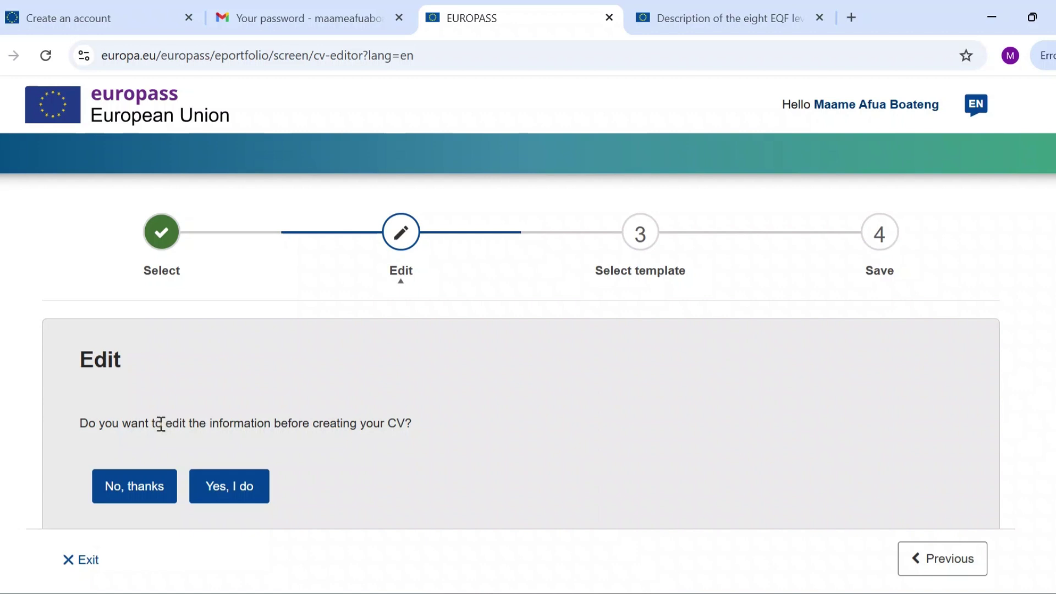
Skip editing the CV and move on to template selection.
{"action": "left_click", "coordinate": [110, 492]}
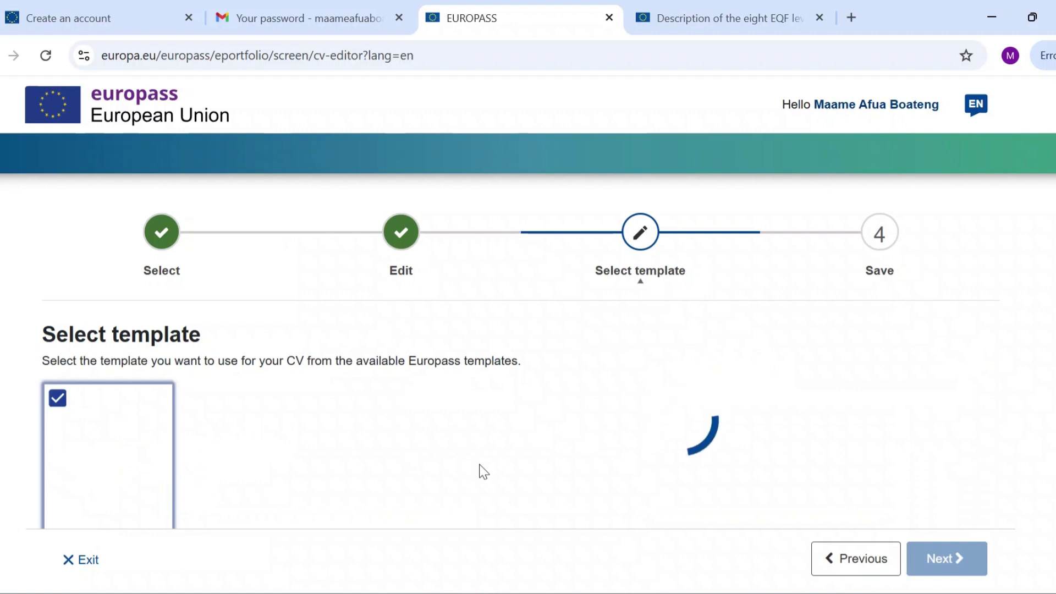
{"action": "scroll", "coordinate": [483, 472], "scroll_direction": "down", "scroll_amount": 4}
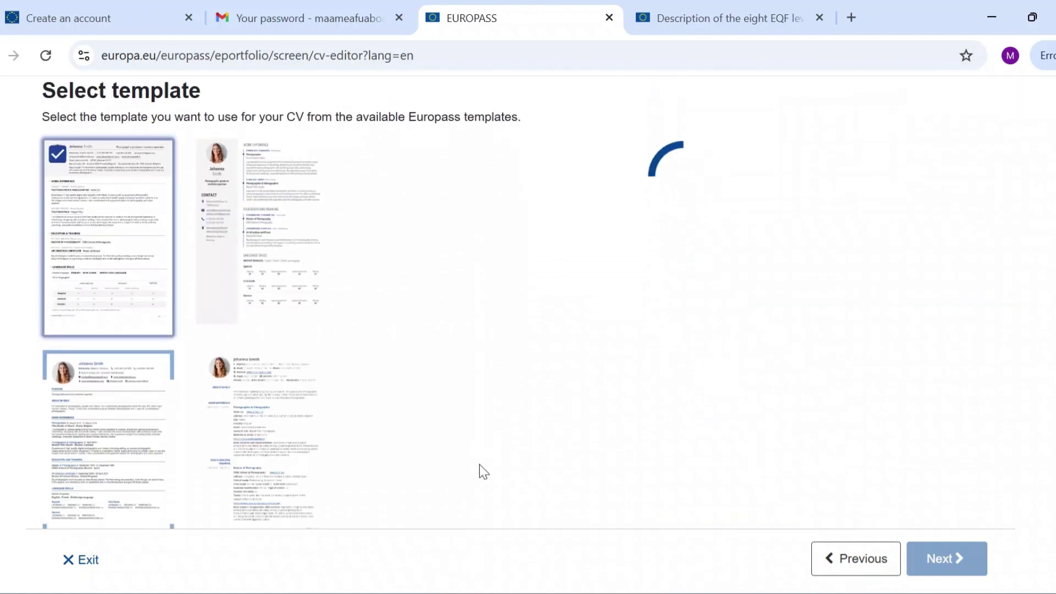
{"action": "scroll", "coordinate": [484, 472], "scroll_direction": "down", "scroll_amount": 4}
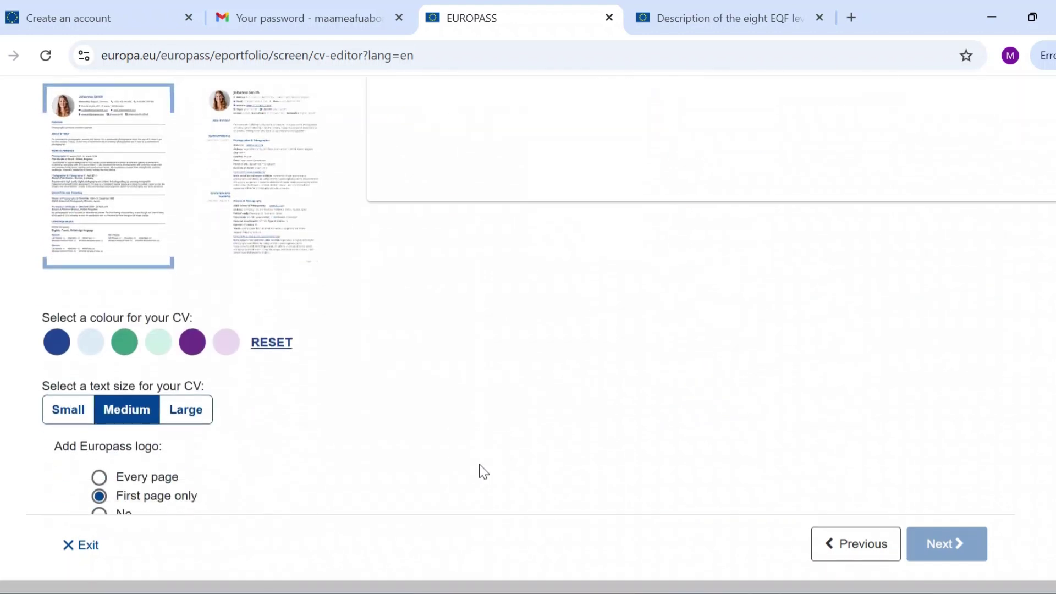
{"action": "scroll", "coordinate": [483, 472], "scroll_direction": "up", "scroll_amount": 4}
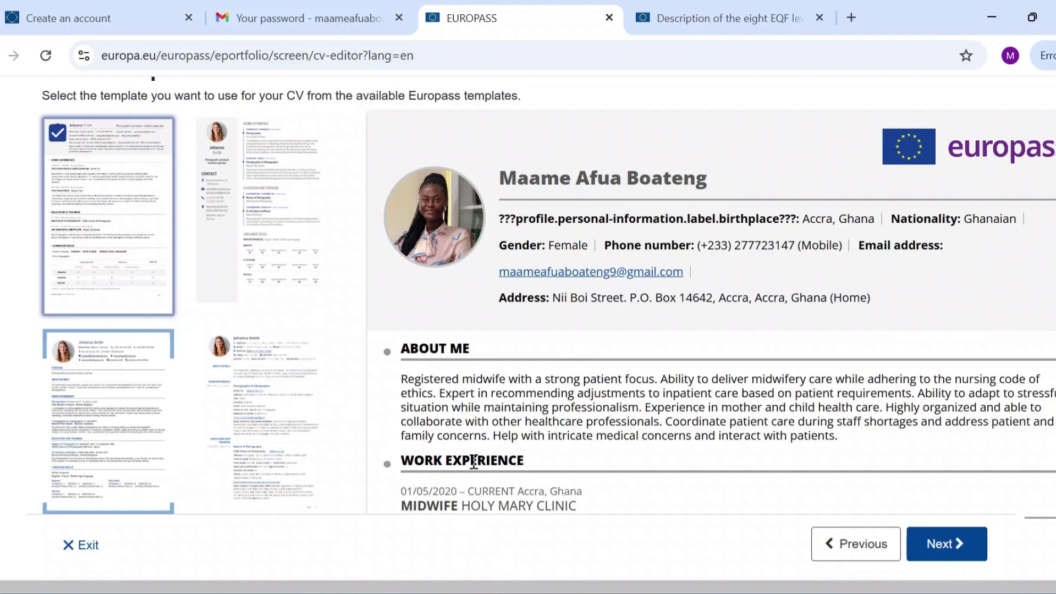
Choose the fourth template after trying the second, then continue to the save step.
{"action": "left_click", "coordinate": [244, 224]}
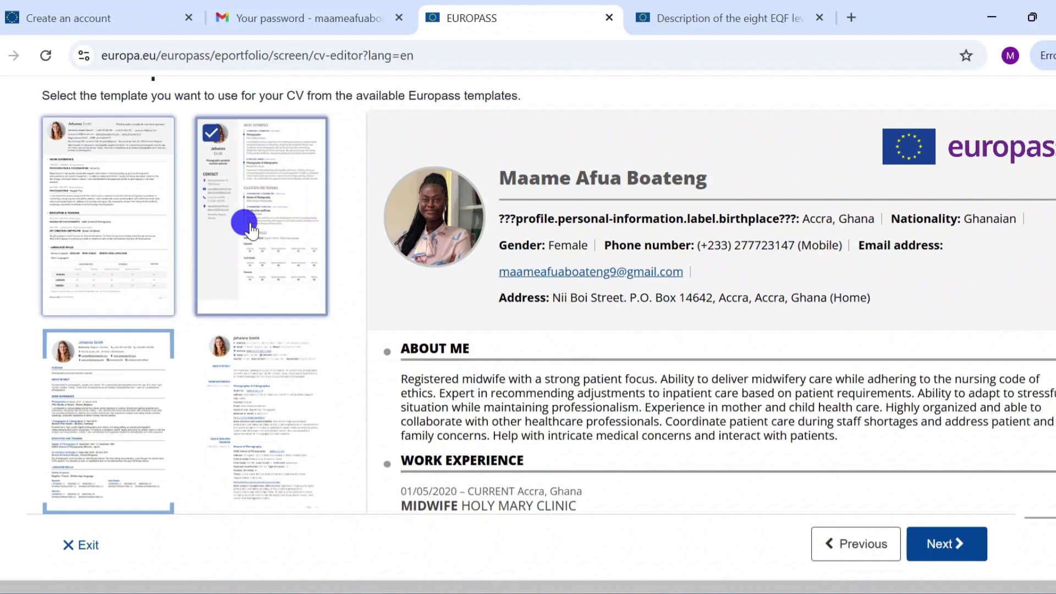
{"action": "scroll", "coordinate": [474, 278], "scroll_direction": "up", "scroll_amount": 1}
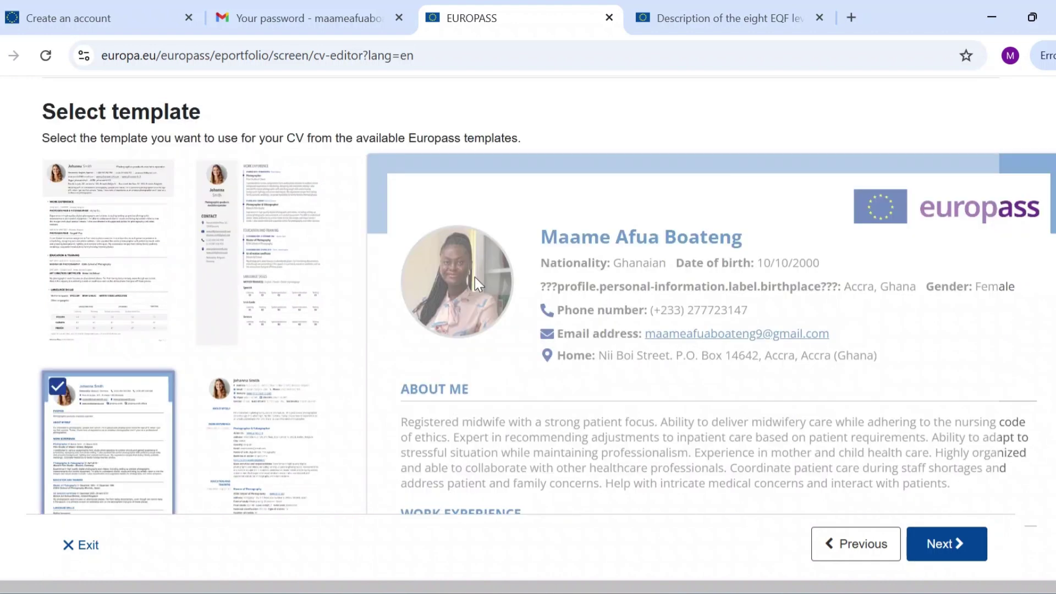
{"action": "scroll", "coordinate": [474, 276], "scroll_direction": "down", "scroll_amount": 5}
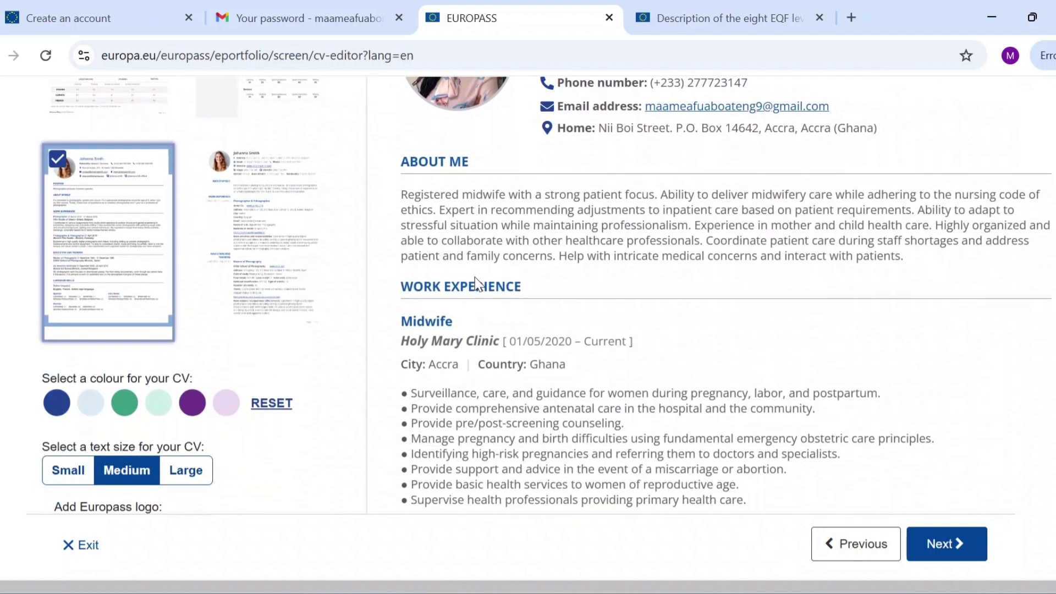
{"action": "left_click", "coordinate": [256, 176]}
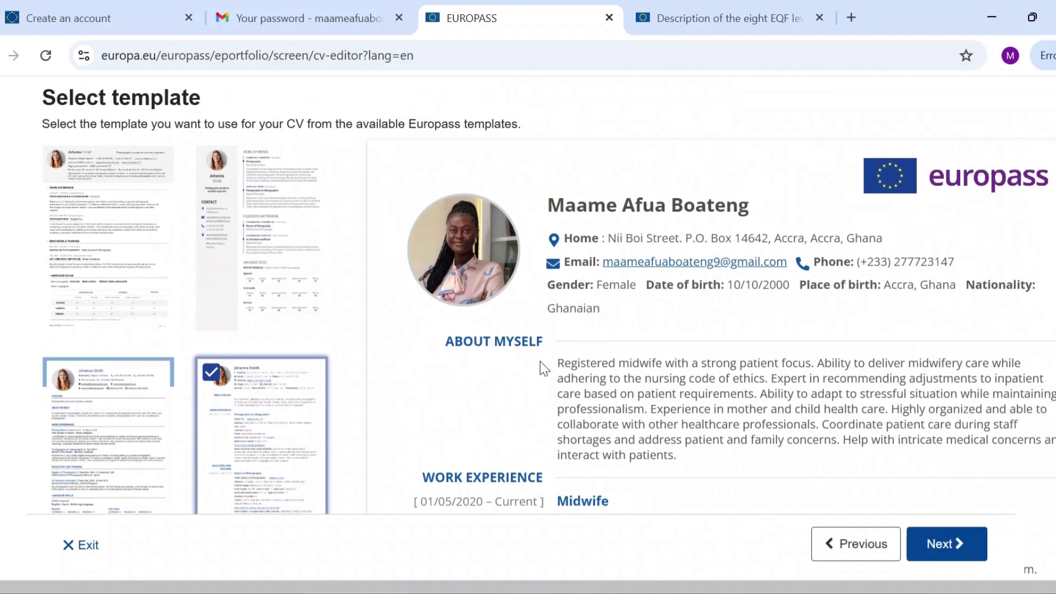
{"action": "scroll", "coordinate": [543, 368], "scroll_direction": "down", "scroll_amount": 3}
{"action": "scroll", "coordinate": [543, 368], "scroll_direction": "down", "scroll_amount": 15}
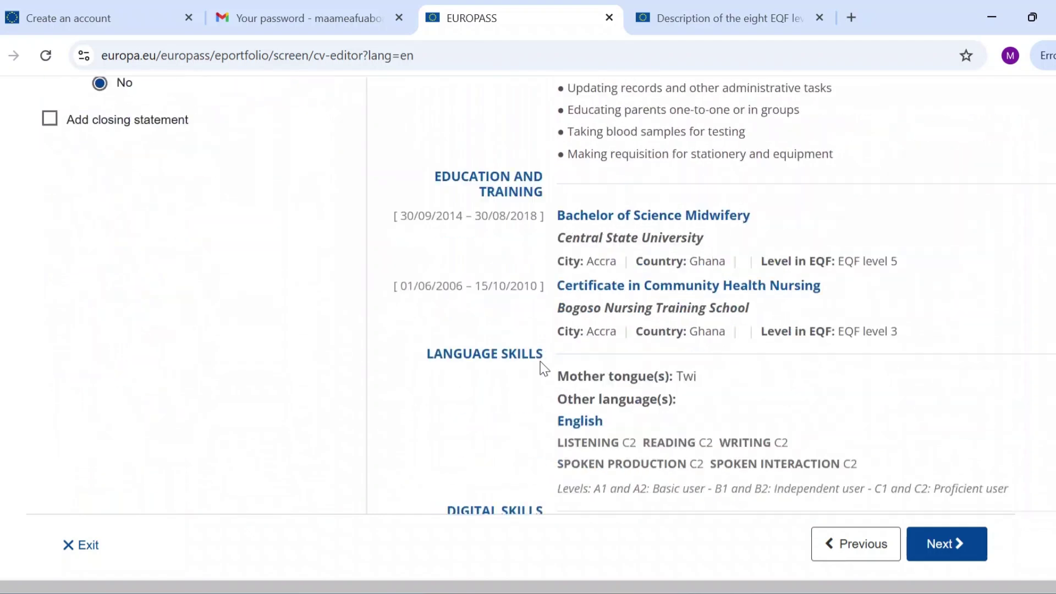
{"action": "scroll", "coordinate": [543, 368], "scroll_direction": "up", "scroll_amount": 4}
{"action": "scroll", "coordinate": [542, 363], "scroll_direction": "up", "scroll_amount": 9}
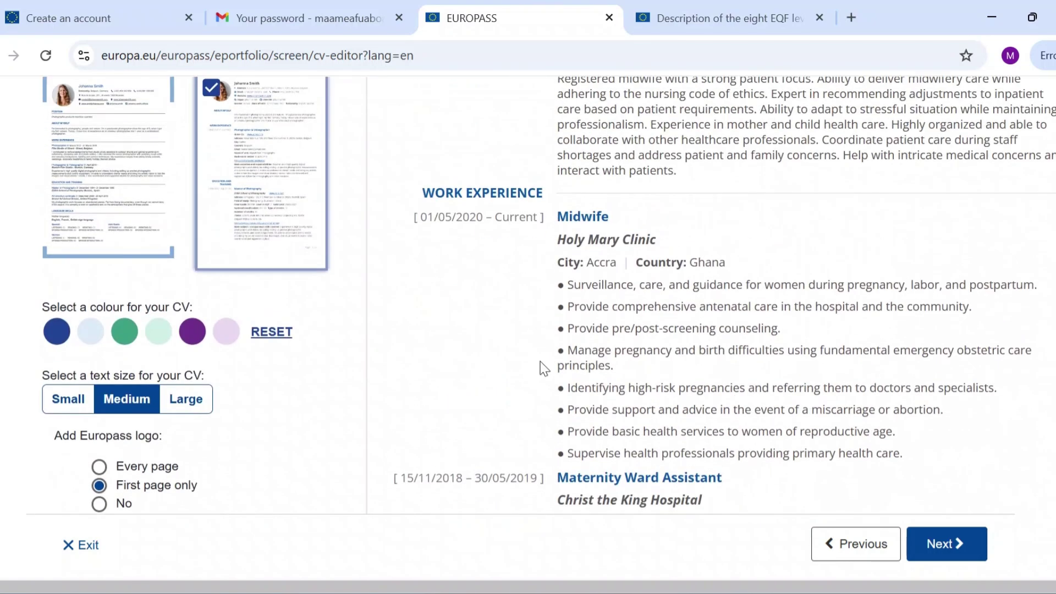
{"action": "scroll", "coordinate": [541, 365], "scroll_direction": "down", "scroll_amount": 5}
{"action": "left_click", "coordinate": [928, 542]}
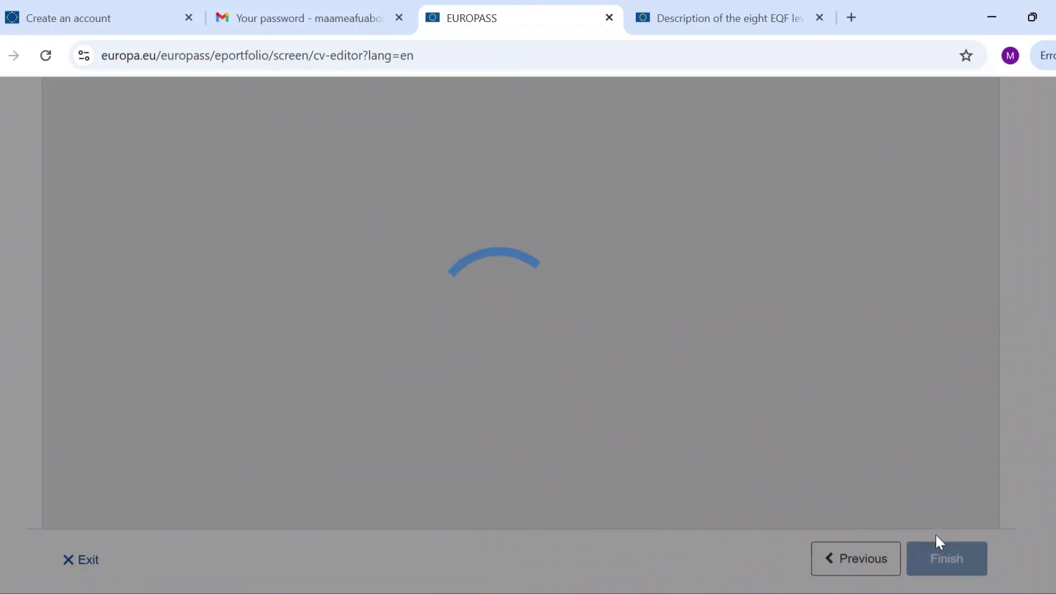
Enter 'MAB' as the CV name and download it as a PDF file.
{"action": "scroll", "coordinate": [176, 242], "scroll_direction": "down", "scroll_amount": 6}
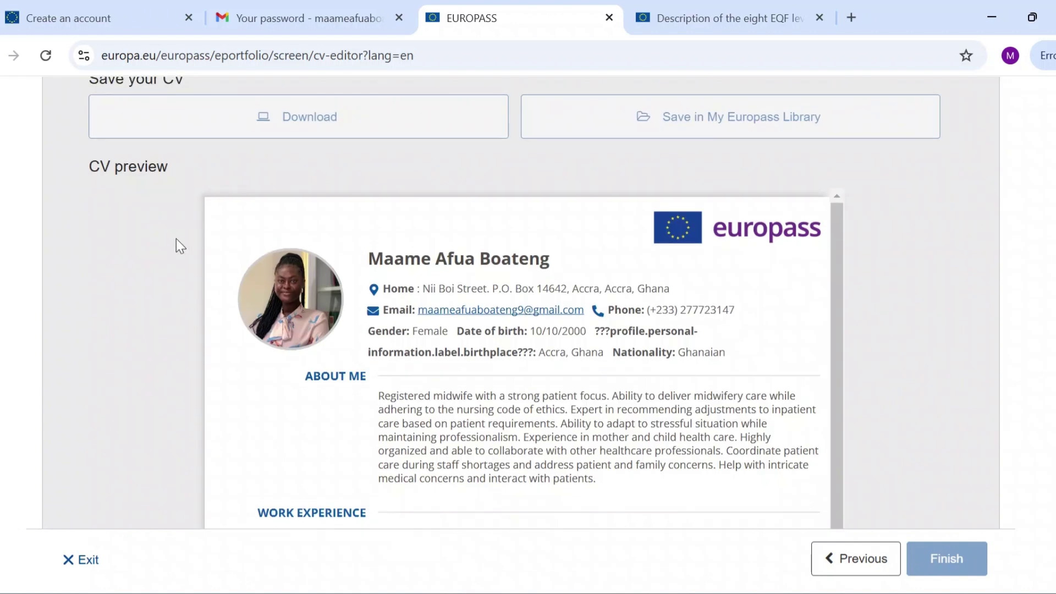
{"action": "left_click", "coordinate": [172, 385]}
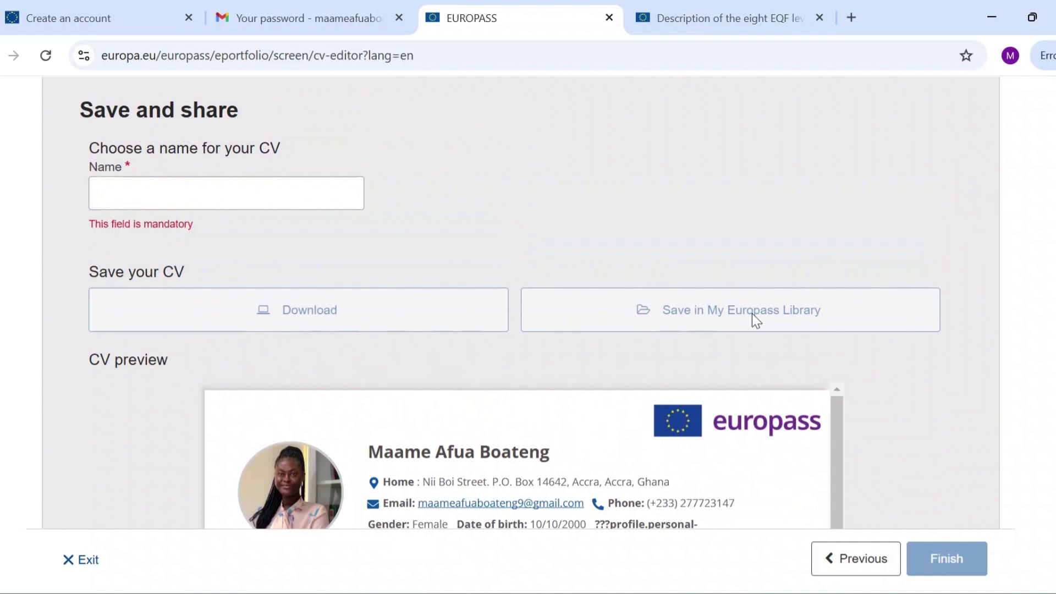
{"action": "left_click", "coordinate": [278, 193]}
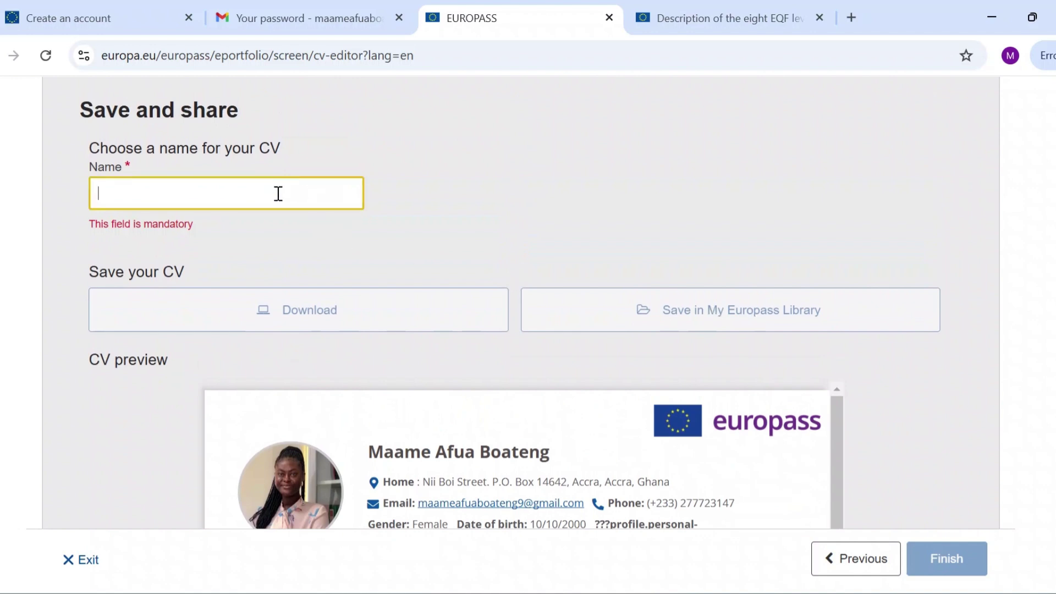
{"action": "type", "text": "M"}
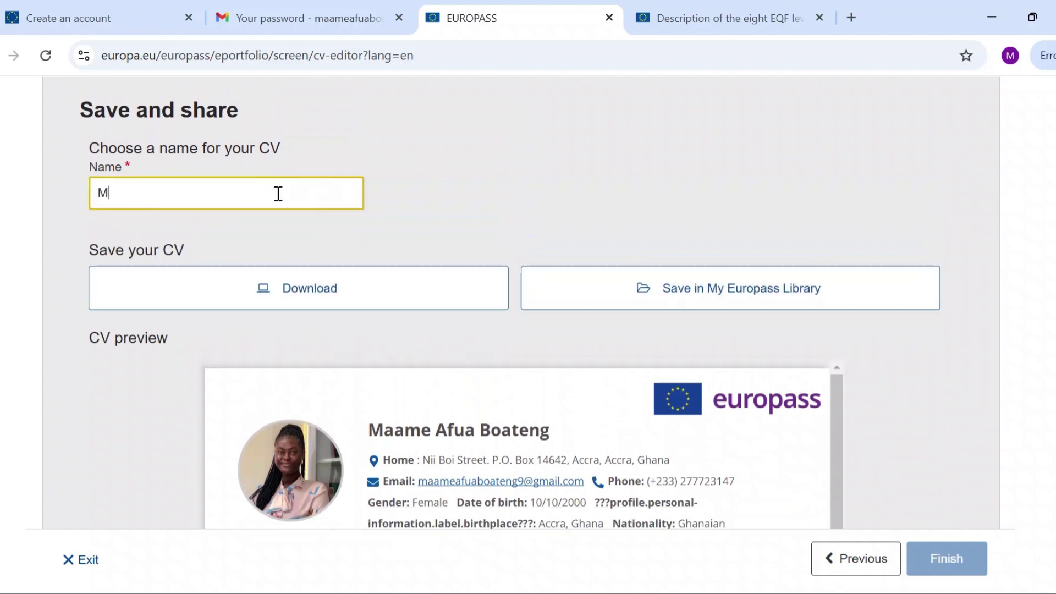
{"action": "type", "text": "AB"}
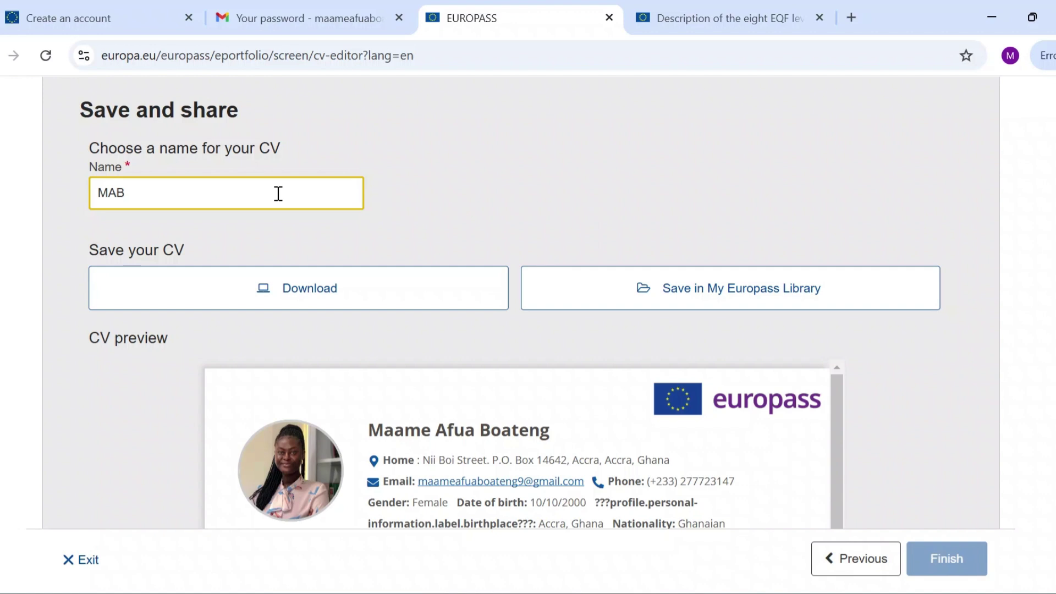
{"action": "scroll", "coordinate": [448, 239], "scroll_direction": "down", "scroll_amount": 2}
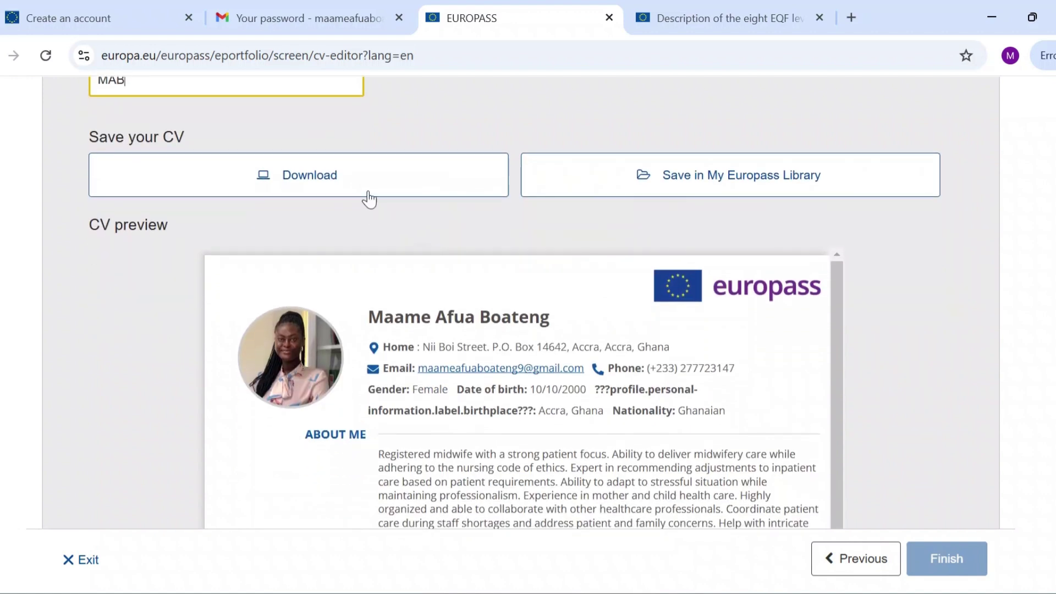
{"action": "left_click", "coordinate": [369, 199]}
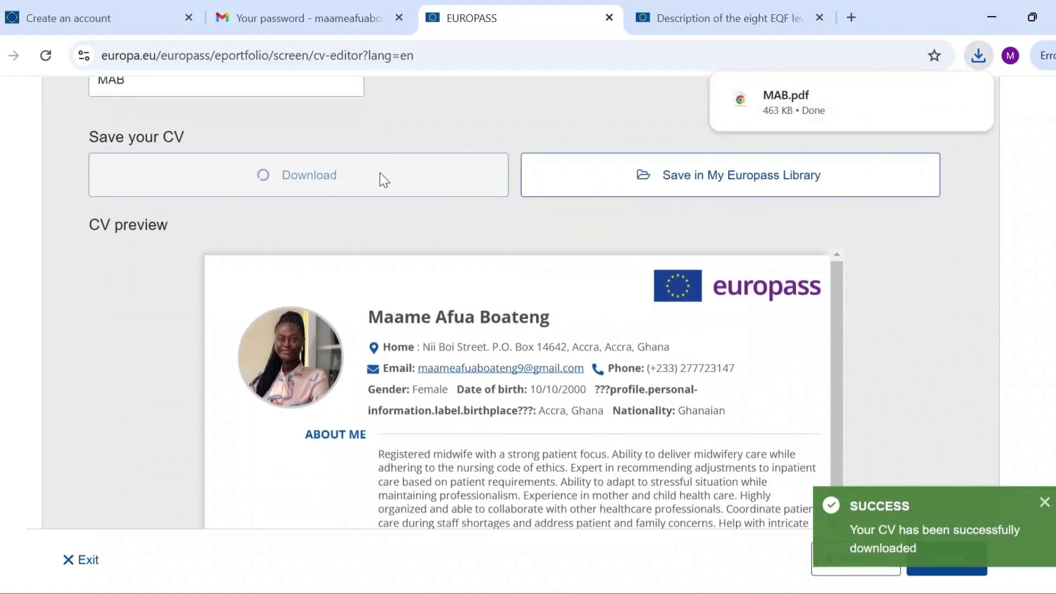
Open MAB.pdf, scroll through both pages, then return to the Europass tab.
{"action": "left_click", "coordinate": [821, 94]}
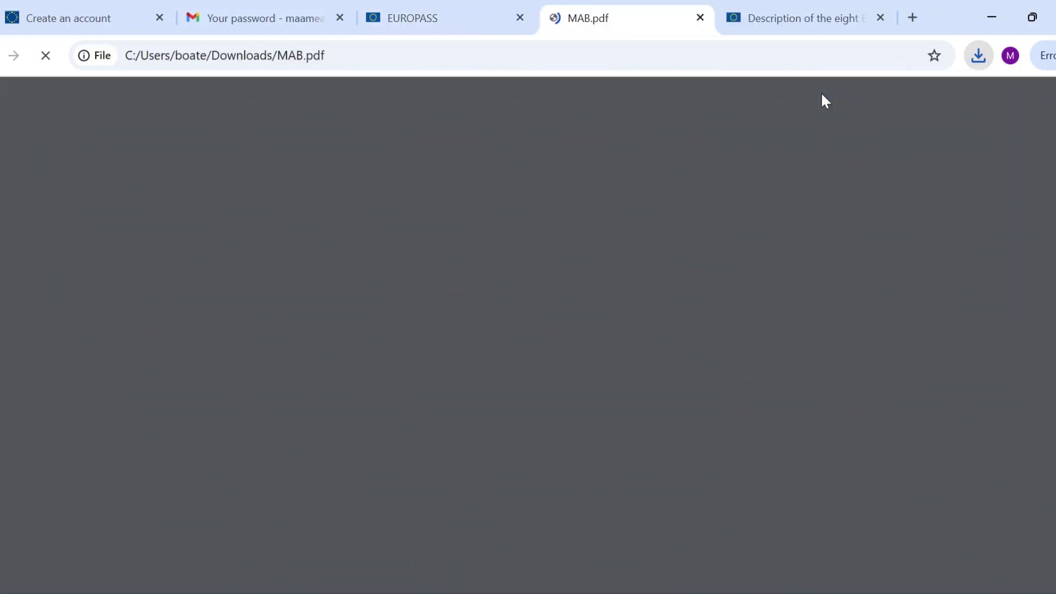
{"action": "scroll", "coordinate": [617, 306], "scroll_direction": "down", "scroll_amount": 10}
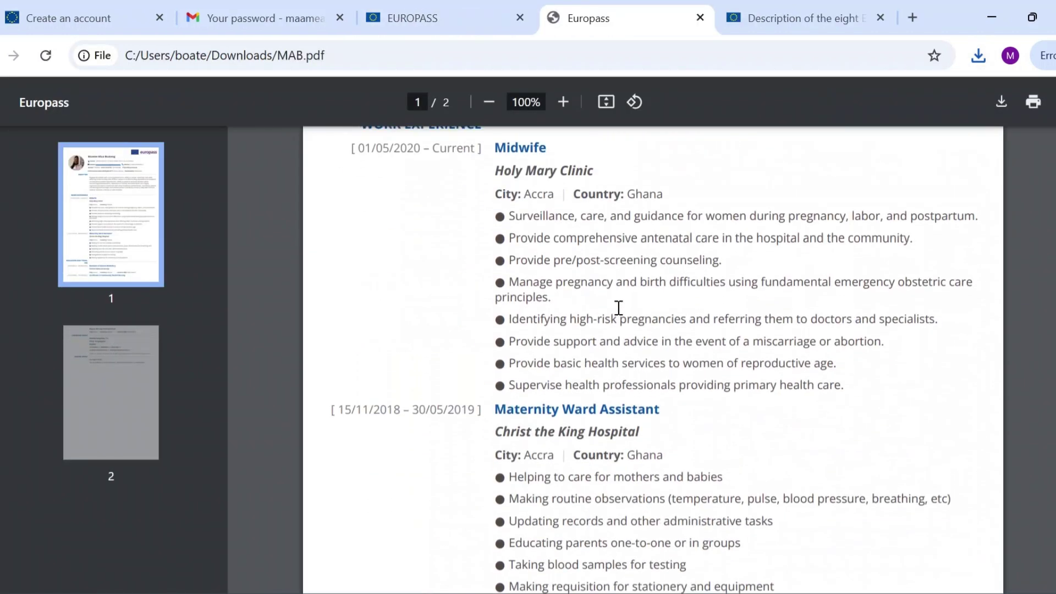
{"action": "scroll", "coordinate": [617, 306], "scroll_direction": "down", "scroll_amount": 15}
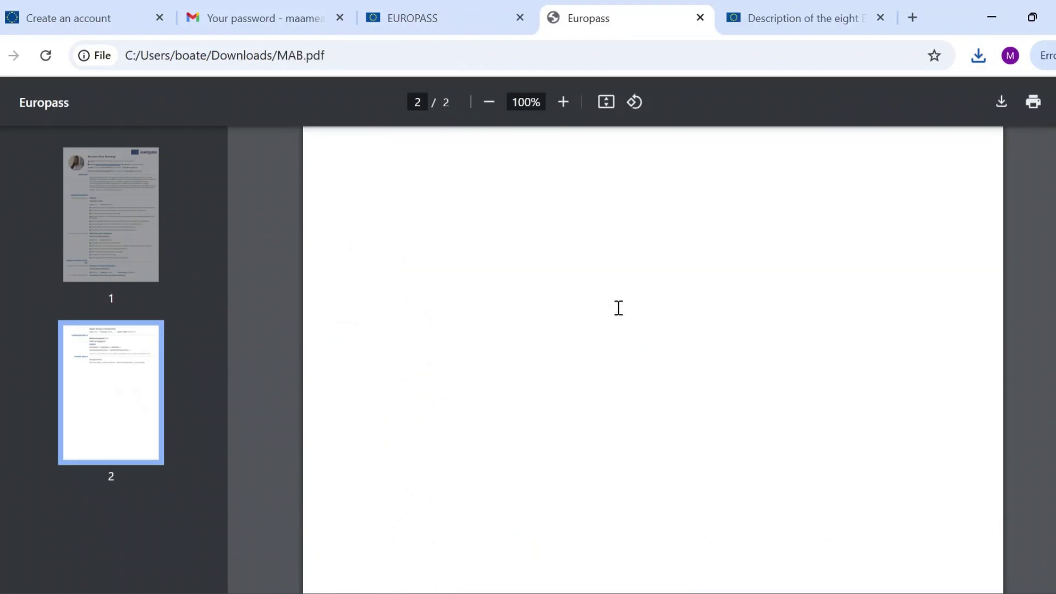
{"action": "scroll", "coordinate": [617, 306], "scroll_direction": "up", "scroll_amount": 12}
{"action": "scroll", "coordinate": [617, 306], "scroll_direction": "up", "scroll_amount": 10}
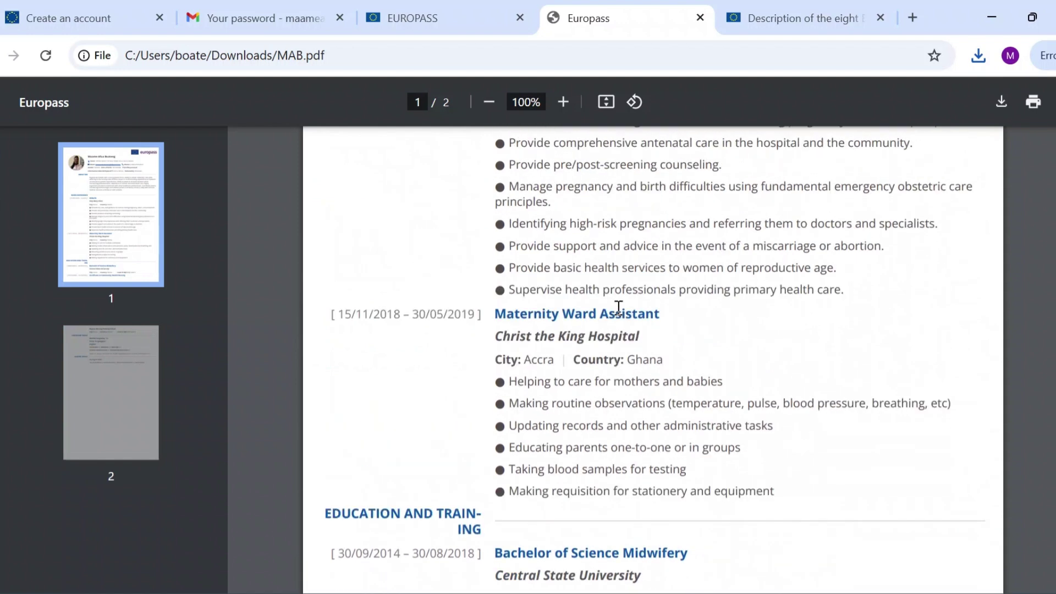
{"action": "scroll", "coordinate": [619, 308], "scroll_direction": "up", "scroll_amount": 1}
{"action": "scroll", "coordinate": [618, 307], "scroll_direction": "up", "scroll_amount": 6}
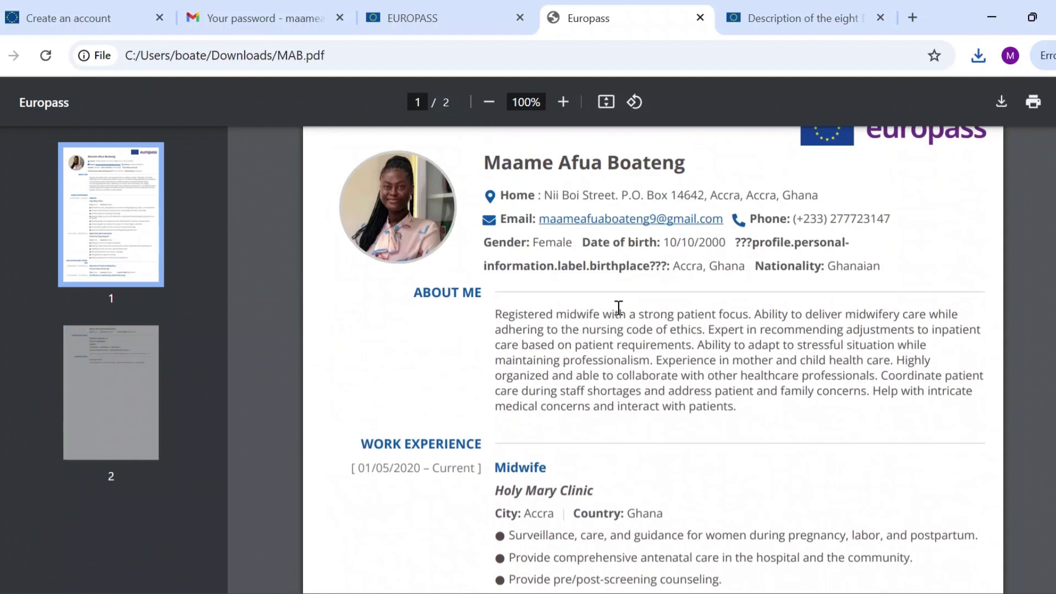
{"action": "key", "text": "ctrl+shift+Tab"}
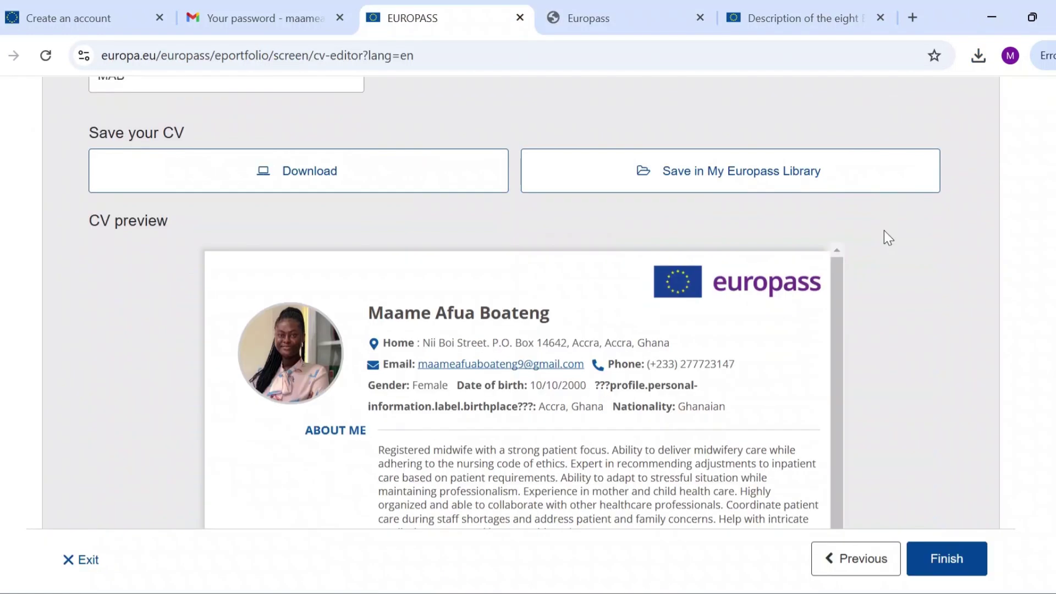
Dismiss the language menu unchanged, then go to the europass home page, confirming Leave site.
{"action": "scroll", "coordinate": [884, 231], "scroll_direction": "down", "scroll_amount": 2}
{"action": "scroll", "coordinate": [884, 232], "scroll_direction": "up", "scroll_amount": 4}
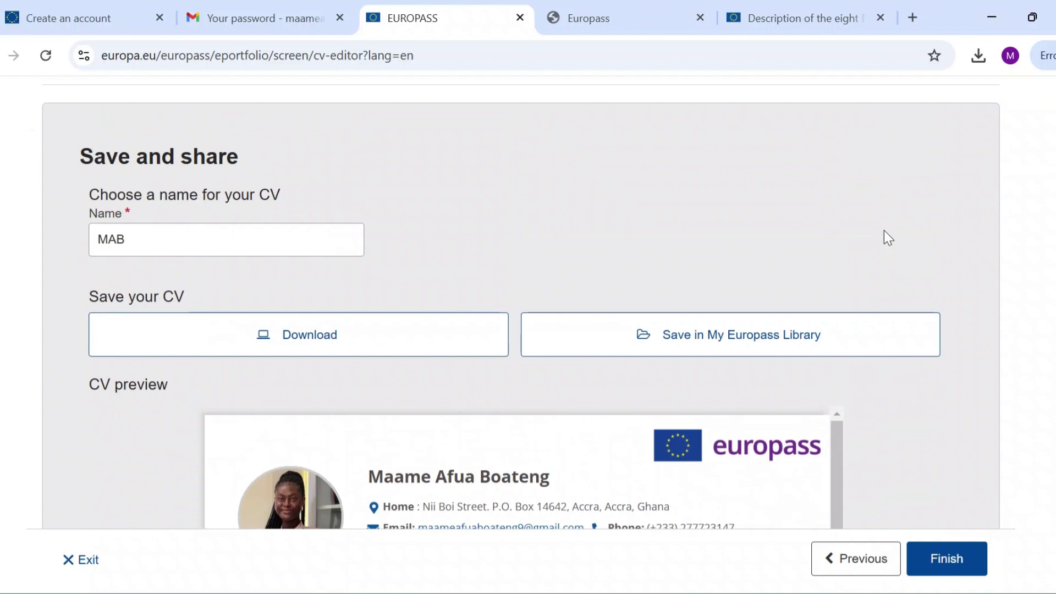
{"action": "scroll", "coordinate": [883, 229], "scroll_direction": "down", "scroll_amount": 10}
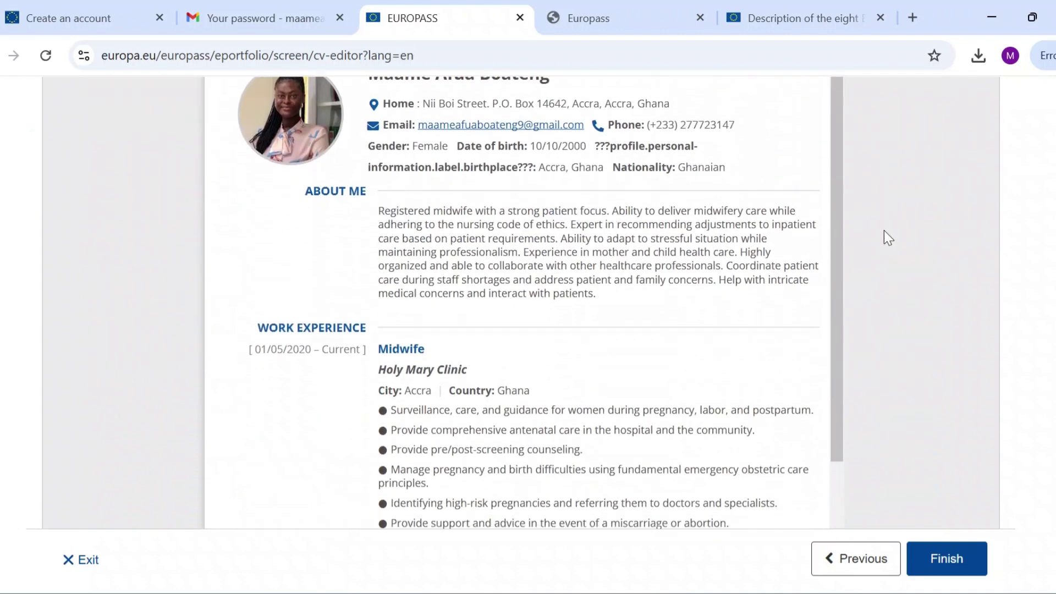
{"action": "scroll", "coordinate": [883, 230], "scroll_direction": "up", "scroll_amount": 15}
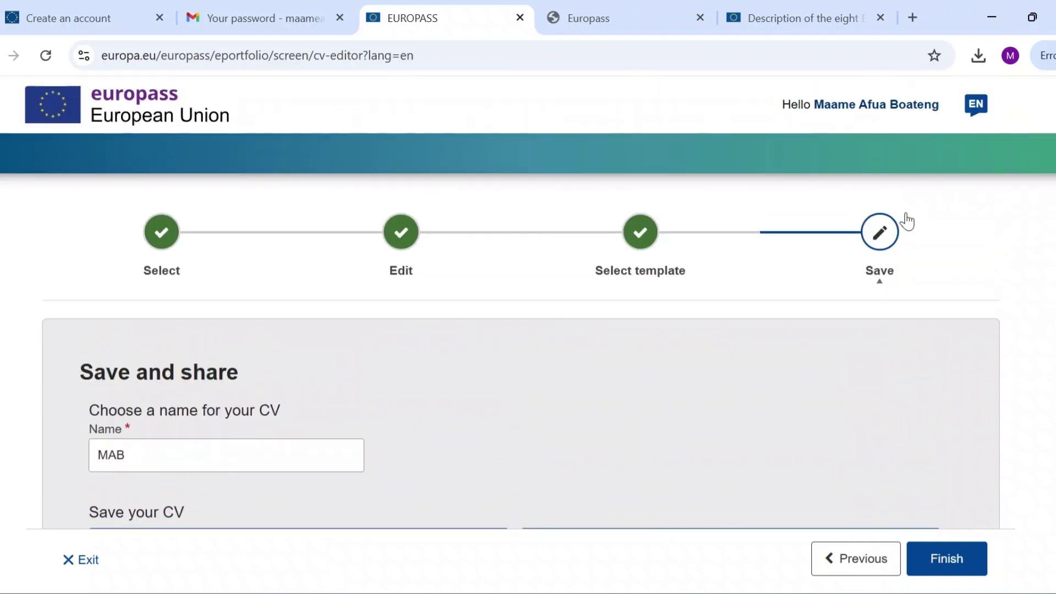
{"action": "left_click", "coordinate": [979, 105]}
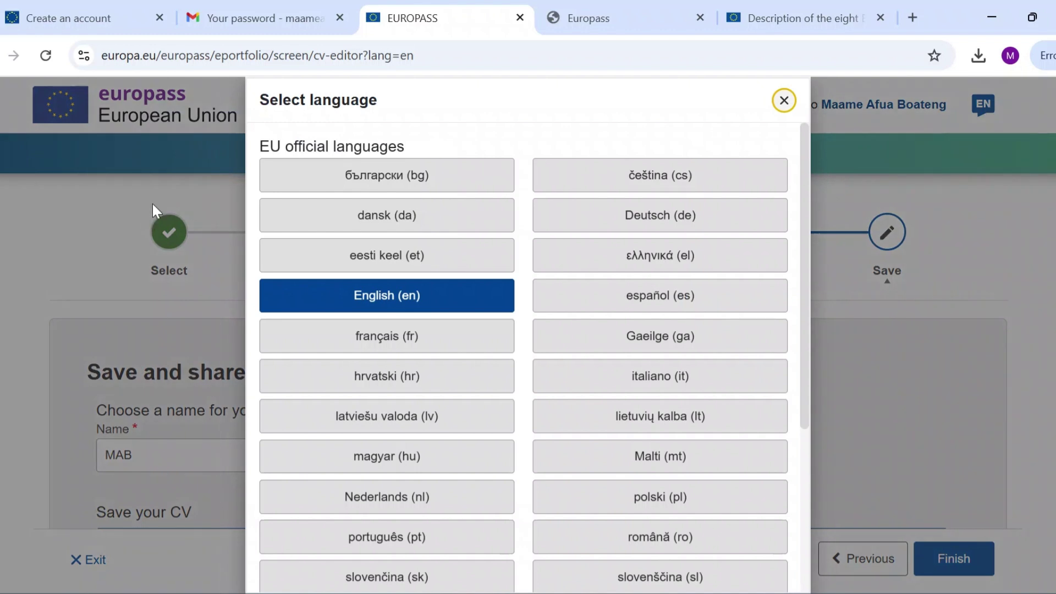
{"action": "left_click", "coordinate": [169, 171]}
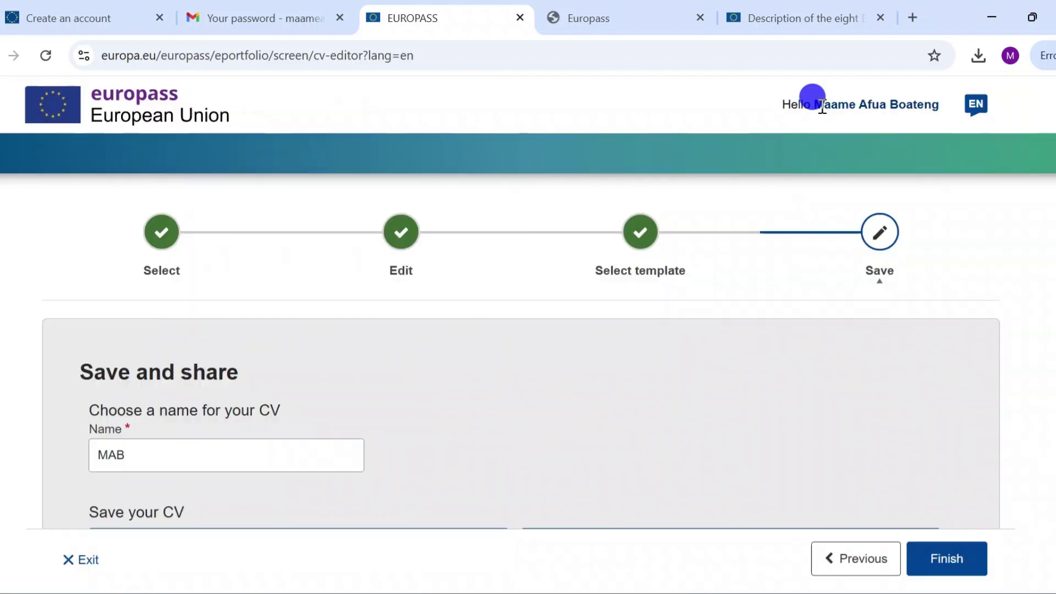
{"action": "left_click", "coordinate": [119, 100]}
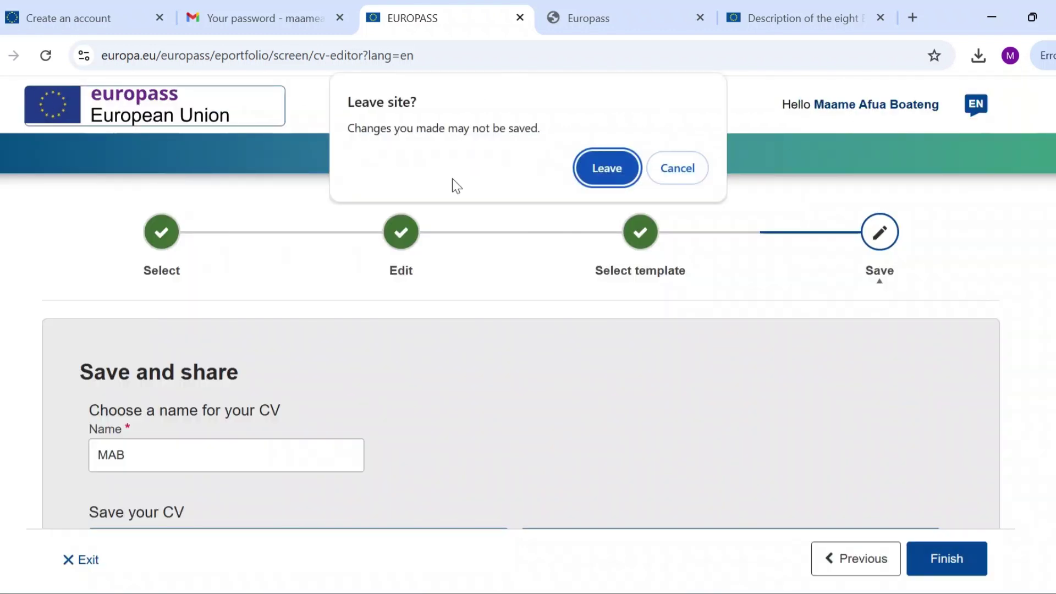
{"action": "left_click", "coordinate": [615, 174]}
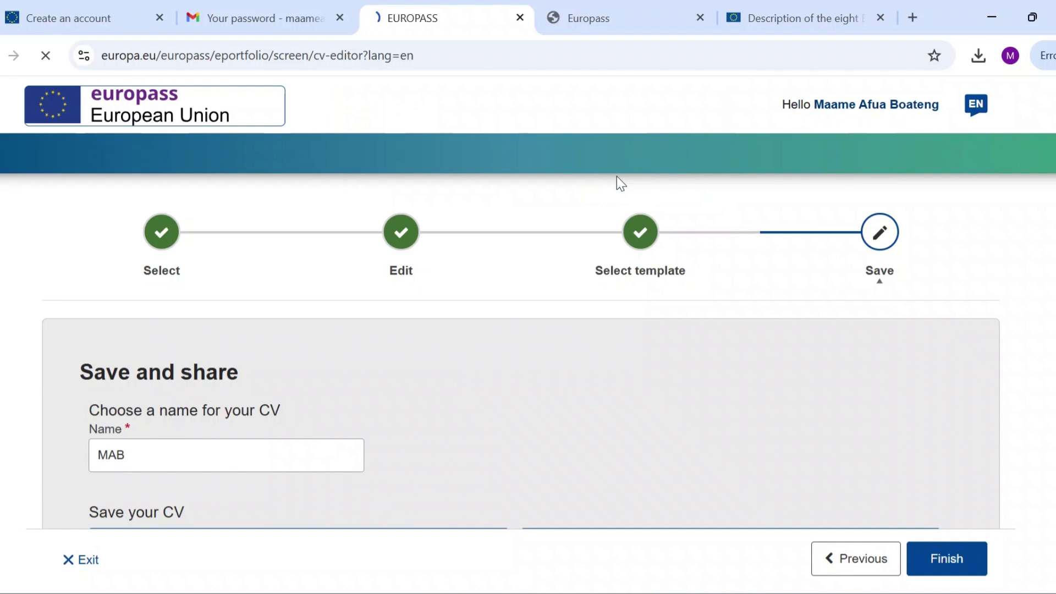